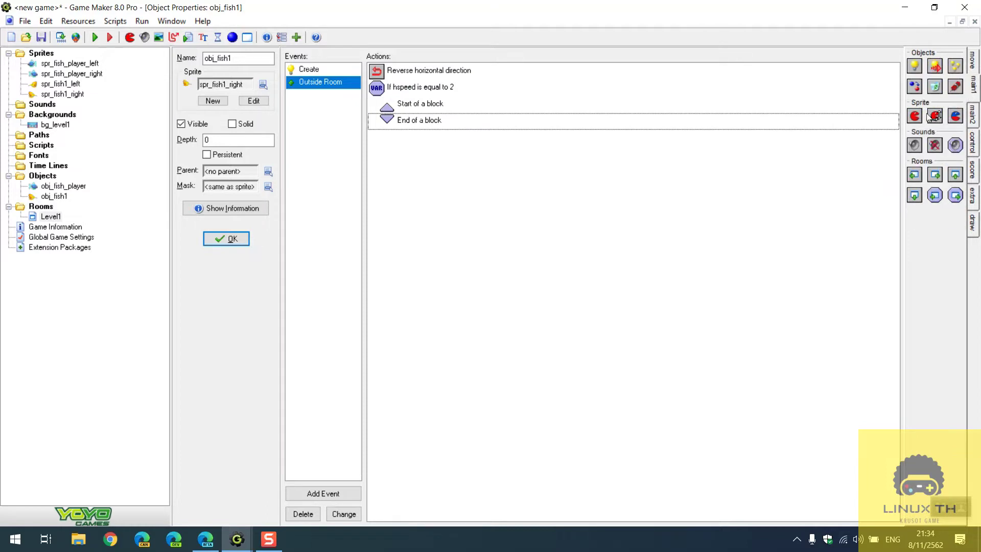
Add a Change Sprite action inside the "hspeed is equal to 2" block, using sprite spr_fish1_right and subimage -1
left_click_drag(485, 114, 486, 116)
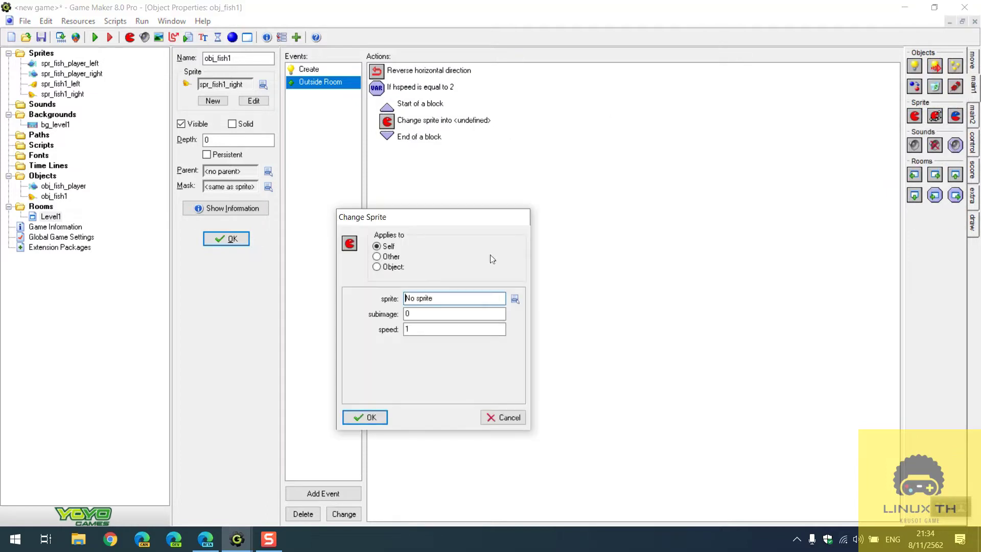
left_click(514, 299)
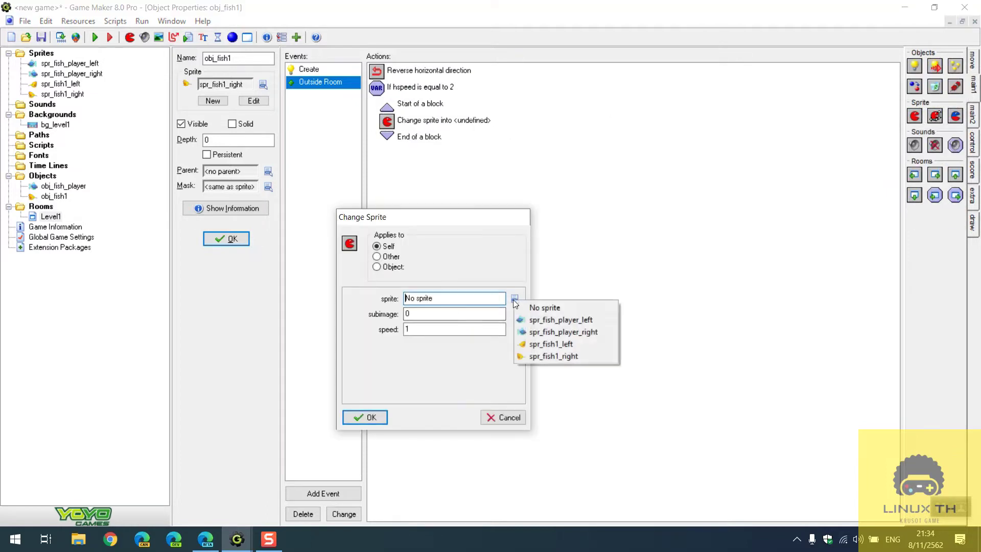
left_click(581, 360)
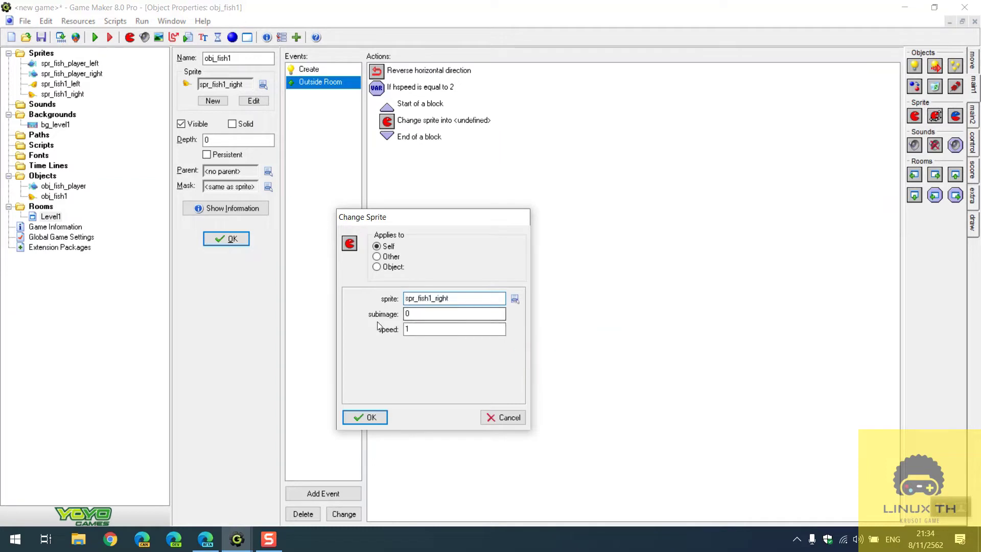
left_click_drag(415, 314, 362, 315)
type("-1")
left_click(364, 417)
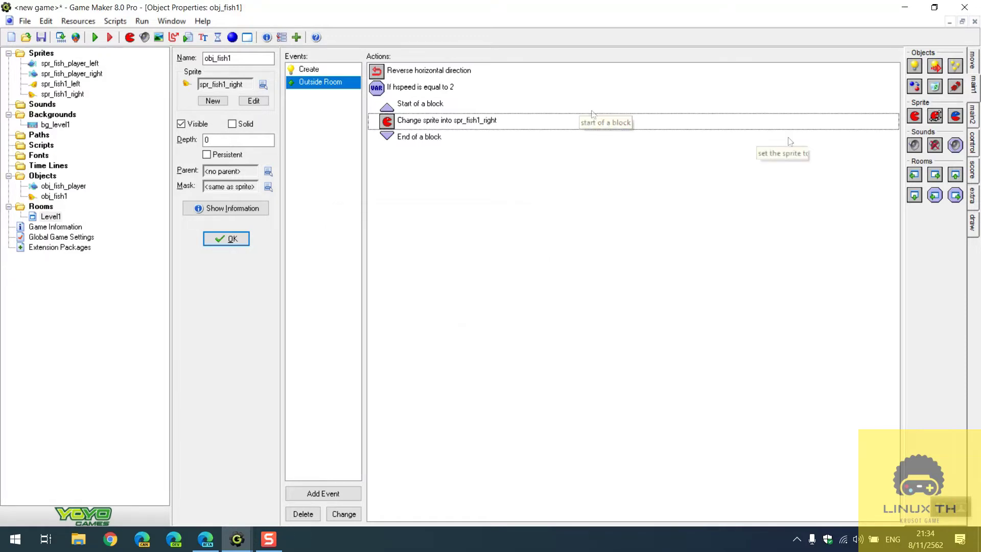
Add a Test Variable action checking whether hspeed equals -2, followed by an empty start and end of block
left_click(972, 142)
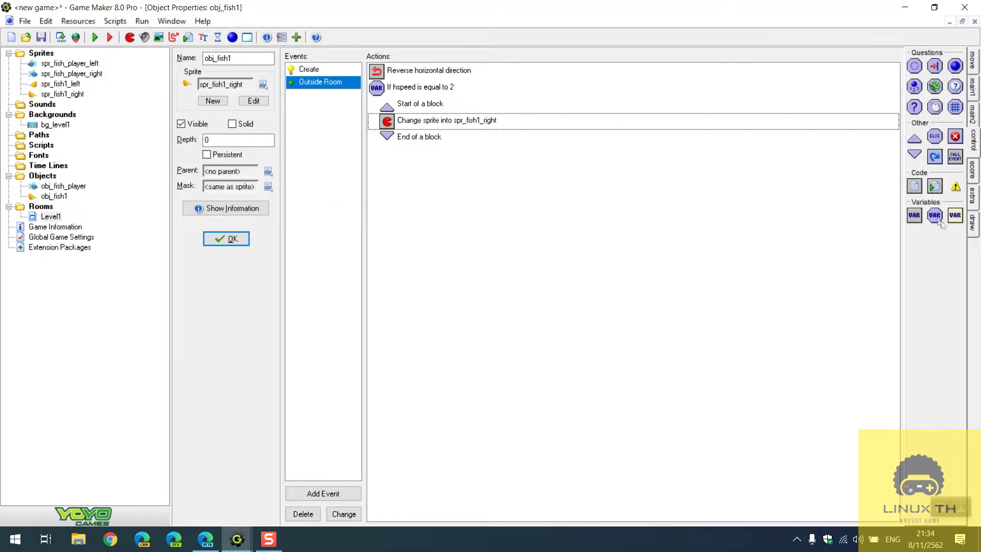
left_click_drag(935, 215, 543, 279)
type("hspeed")
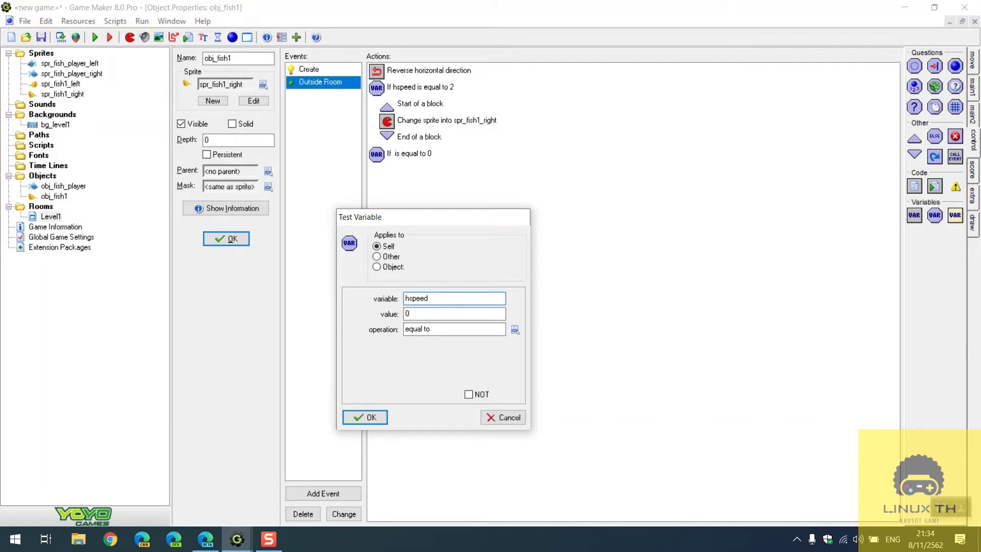
key("Tab")
left_click(365, 417)
left_click_drag(914, 139, 855, 241)
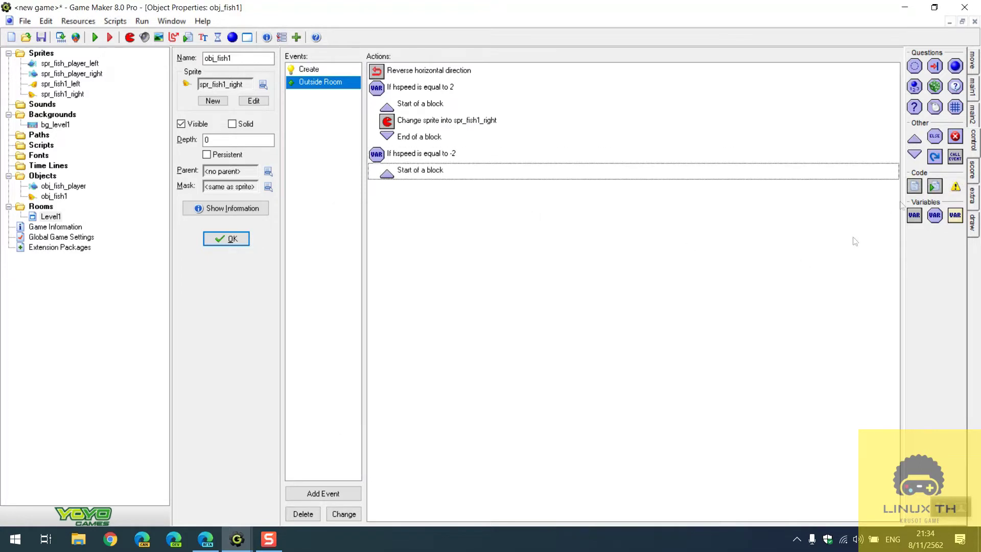
left_click_drag(918, 155, 736, 190)
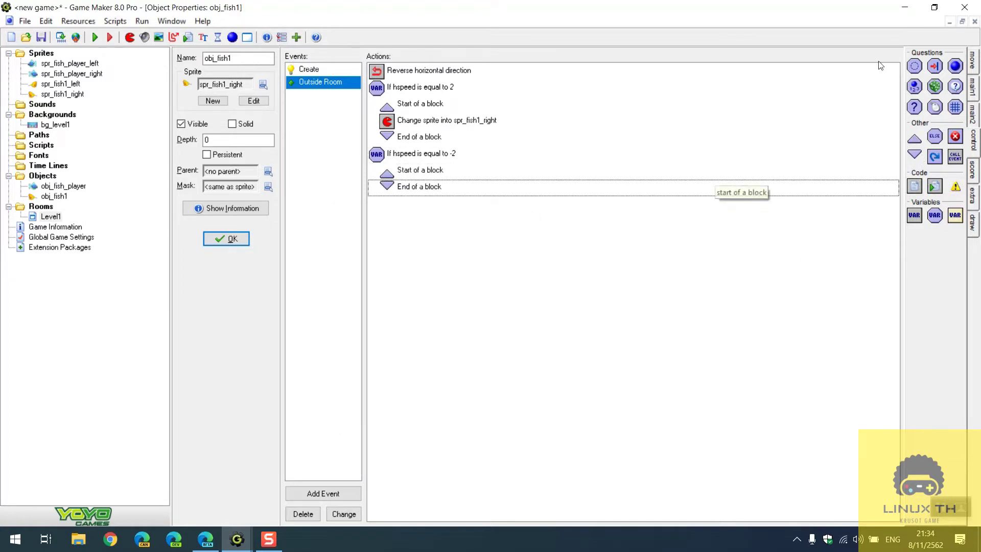
Add a Change Sprite action in the hspeed -2 block with spr_fish1_left, subimage -1 and speed 1, and confirm the object
left_click(973, 86)
left_click_drag(532, 156, 463, 179)
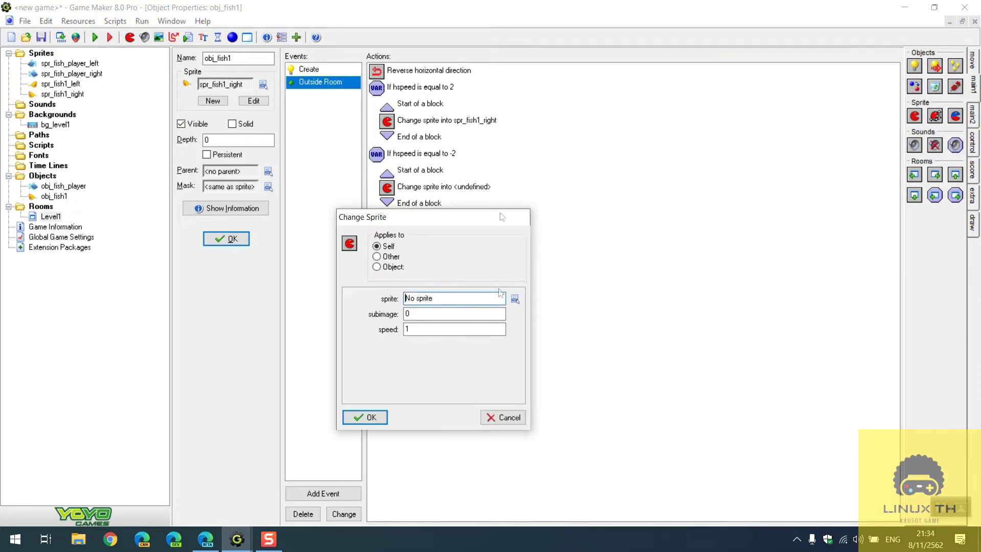
left_click(514, 301)
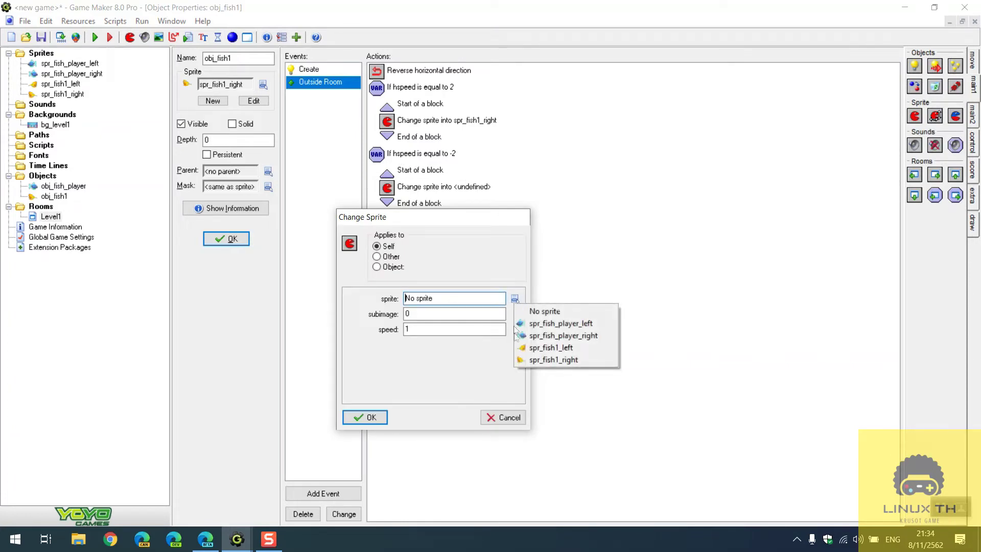
left_click(526, 348)
key("Tab")
key("BackSpace")
type("-1")
left_click(419, 327)
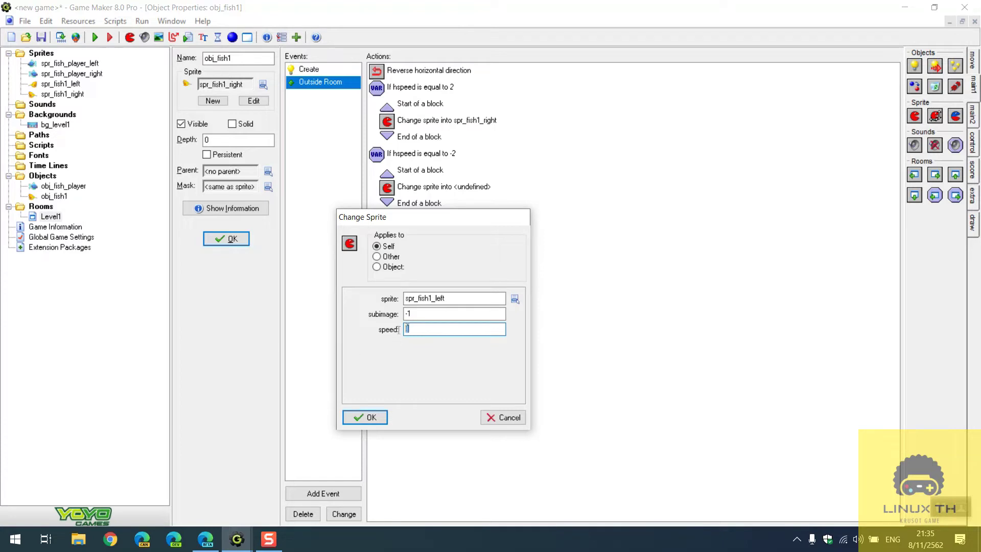
type("1")
left_click(363, 418)
left_click(226, 238)
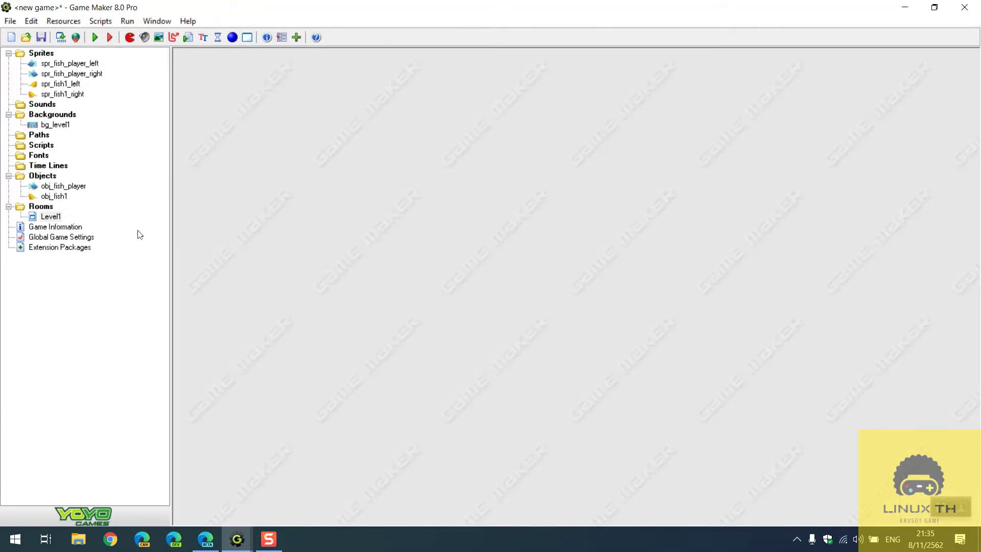
Place three obj_fish1 instances in the water of room Level1 and test-run the game
left_click(41, 219)
double_click(40, 218)
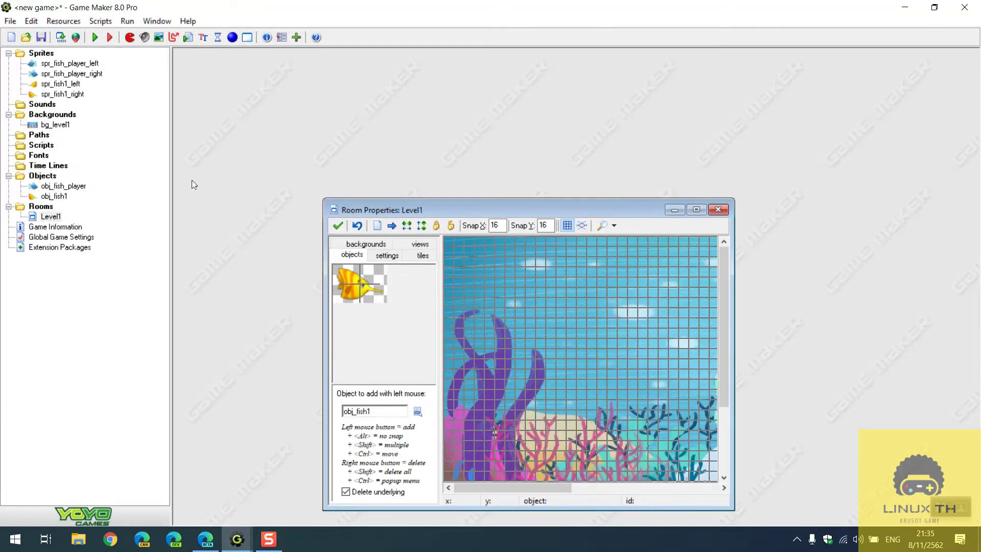
double_click(688, 207)
left_click_drag(530, 150, 470, 228)
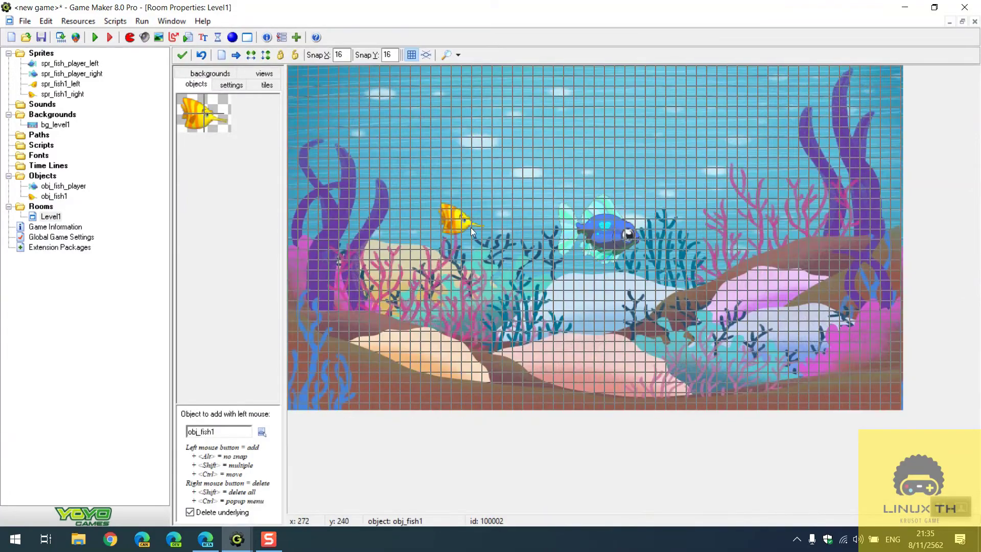
left_click(461, 295)
left_click(522, 151)
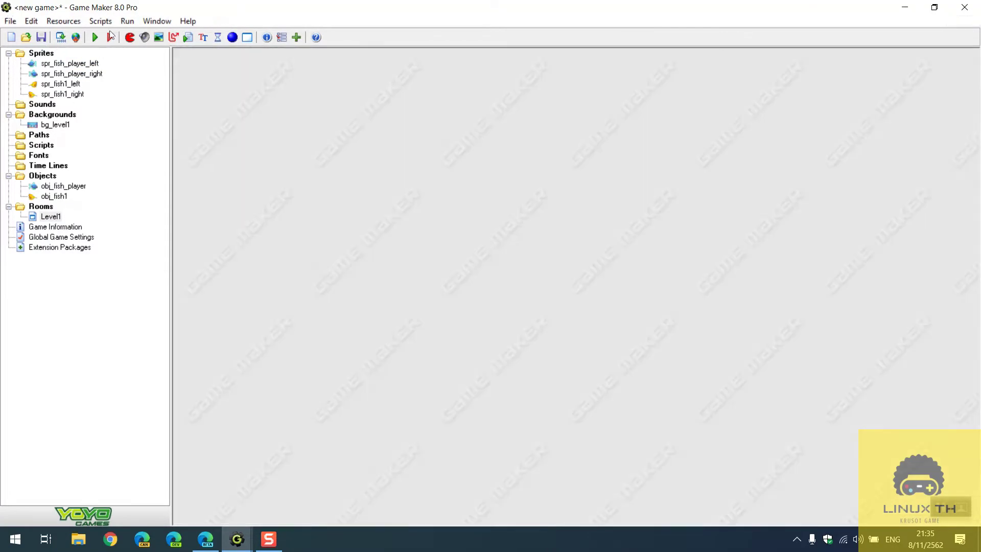
left_click(182, 54)
key("F5")
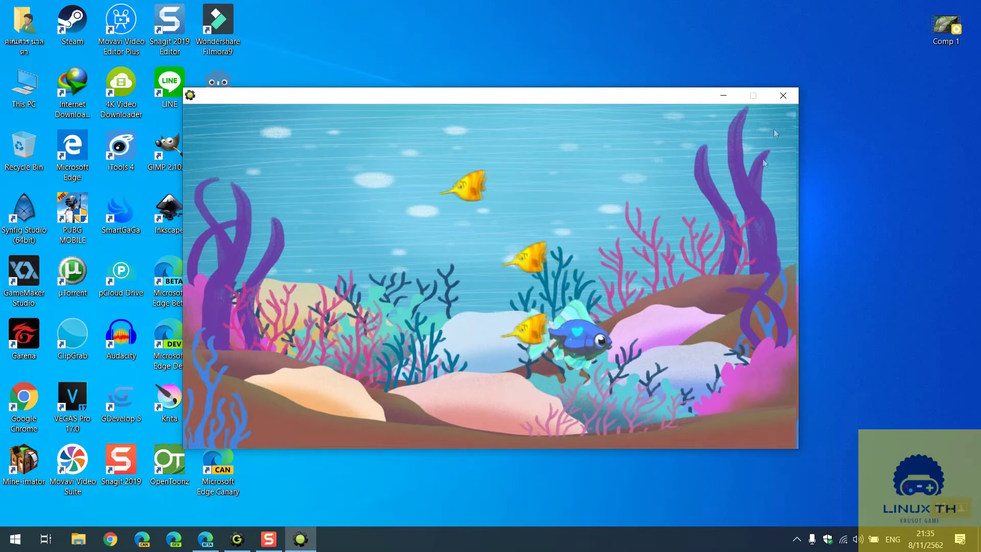
left_click(782, 98)
In obj_fish1's Outside Room event, set the speed of the spr_fish1_right Change Sprite action to 0.5
double_click(55, 197)
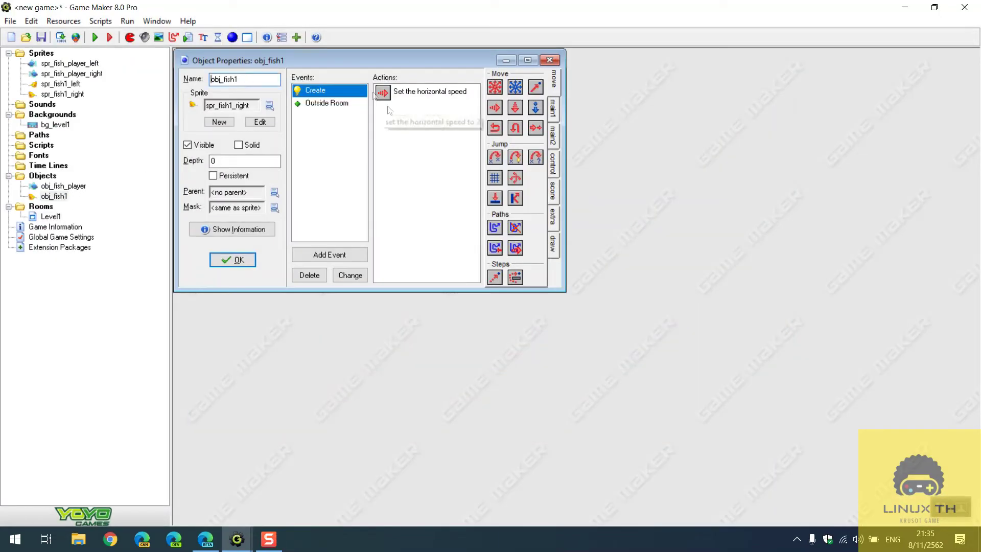
left_click(341, 104)
left_click(427, 125)
double_click(440, 141)
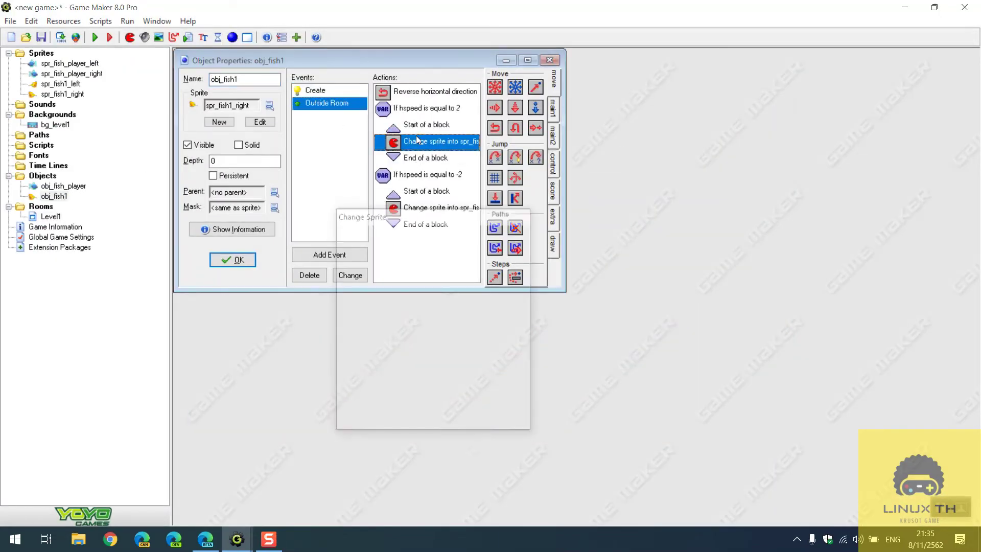
double_click(452, 329)
type("0")
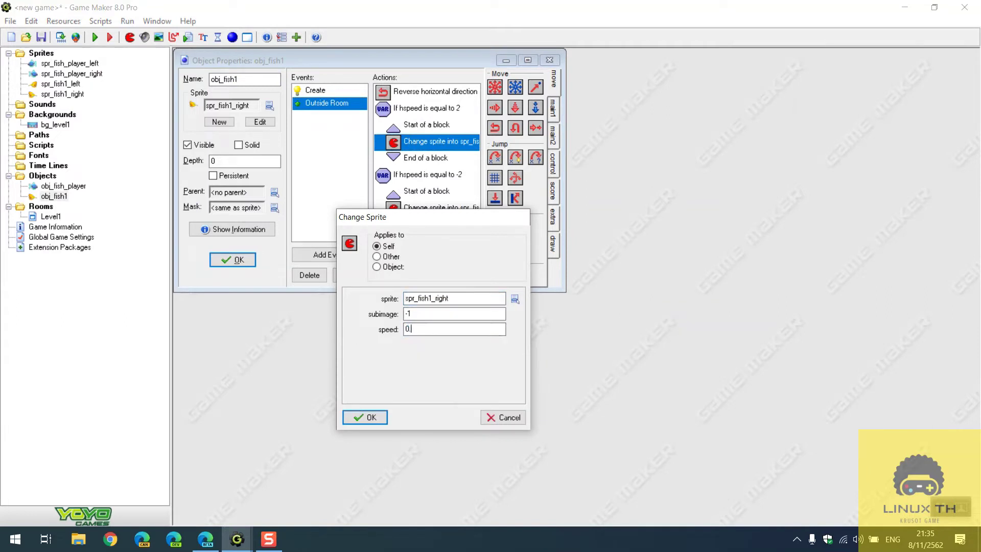
type(".5")
left_click(365, 417)
Set the speed of the spr_fish1_left Change Sprite action in the hspeed -2 block to 0.5
double_click(440, 207)
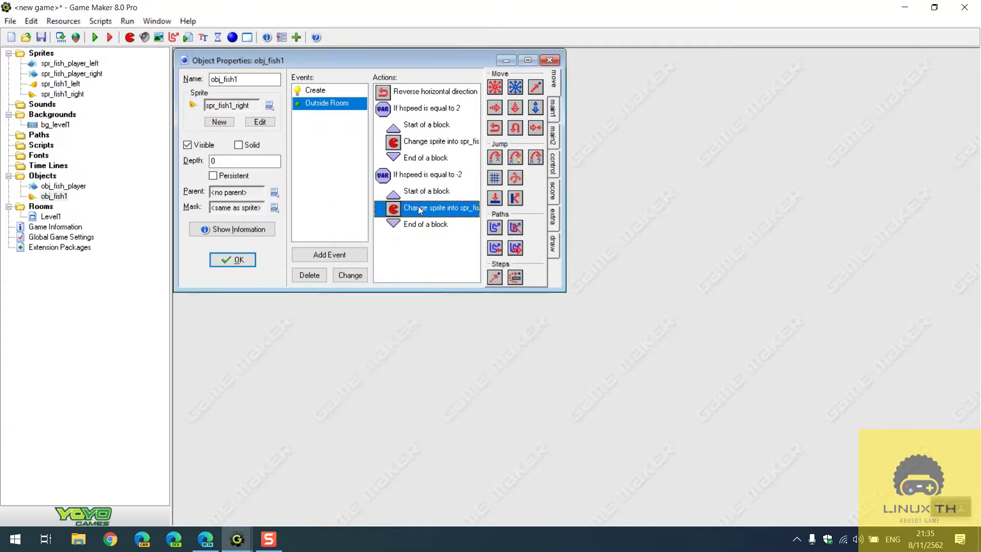
key("Tab")
key("Tab")
type("0.5")
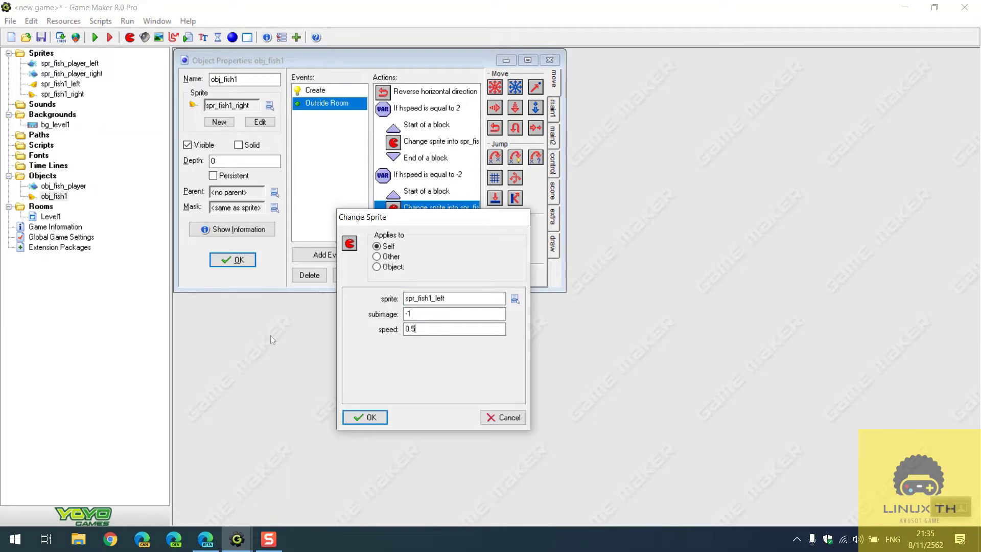
left_click(366, 417)
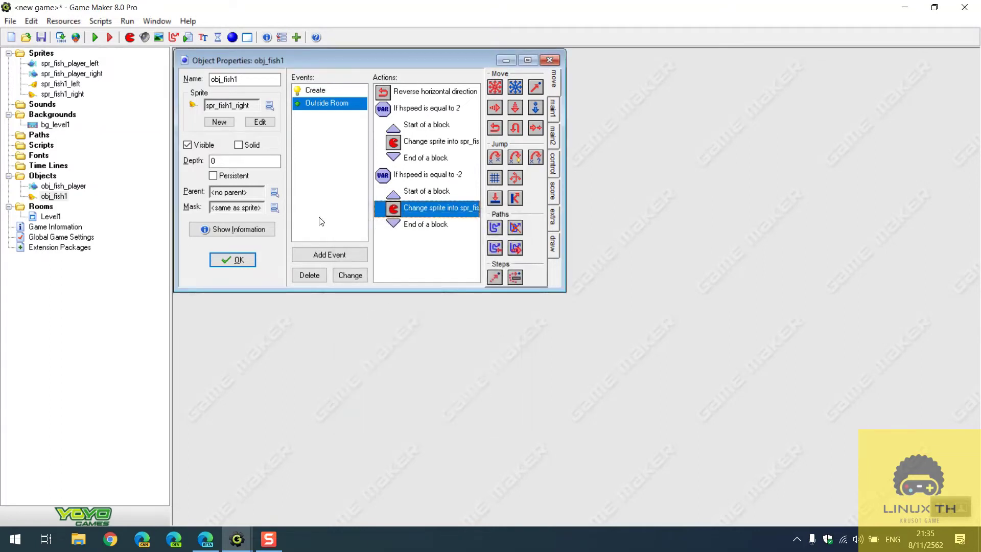
Add a Set Variable action setting image_speed to 0.5 in obj_fish1's Create event, and test-run the game
left_click(342, 93)
left_click(553, 162)
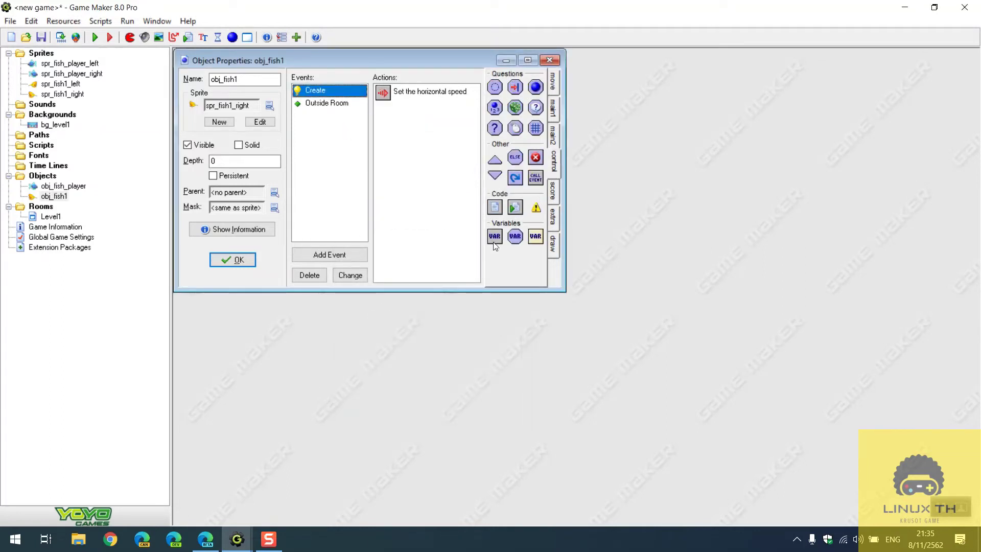
left_click_drag(494, 236, 429, 215)
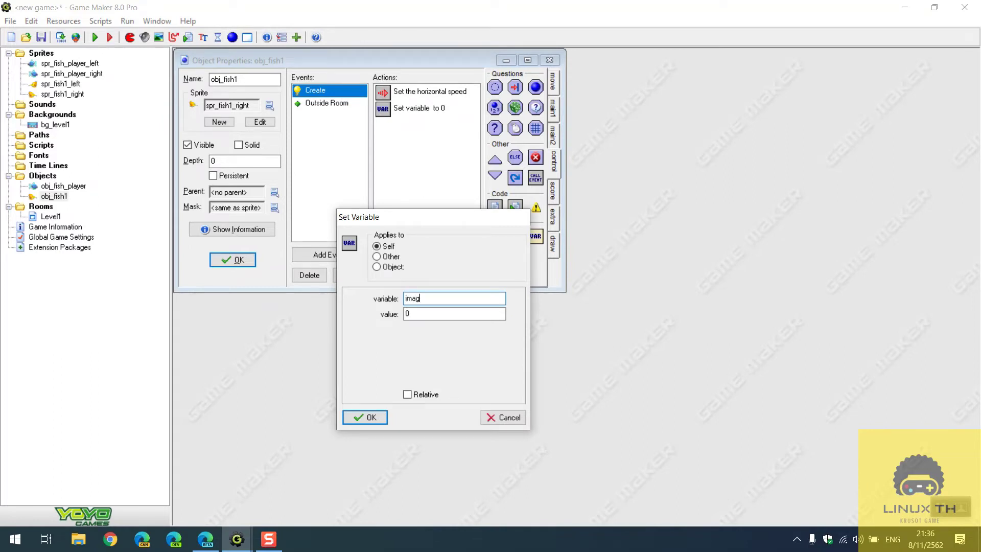
key("Tab")
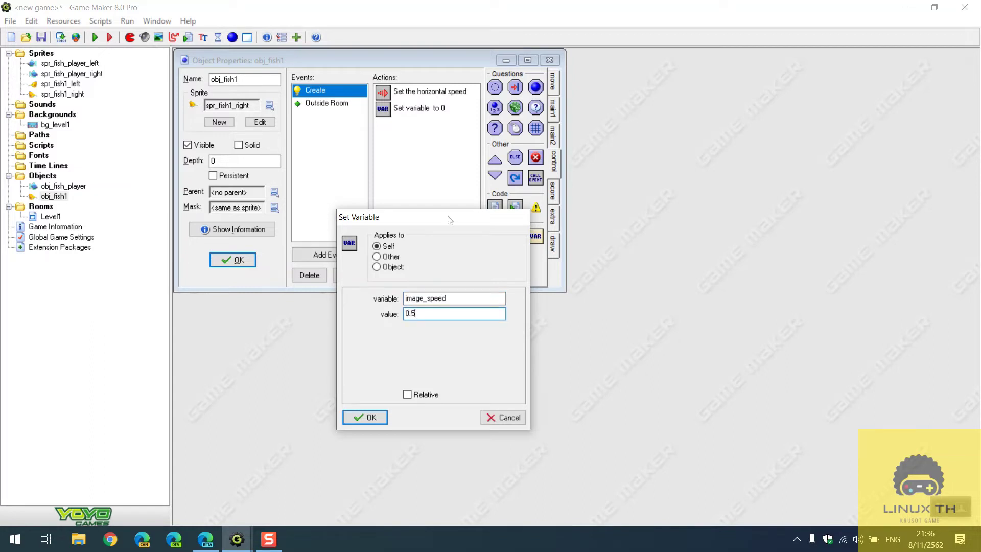
left_click(368, 418)
left_click(232, 260)
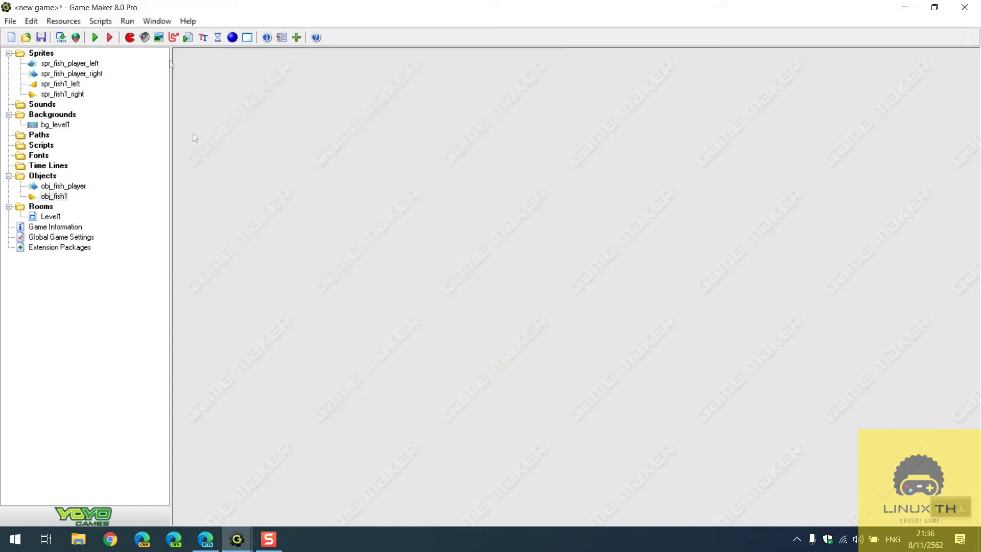
left_click(95, 37)
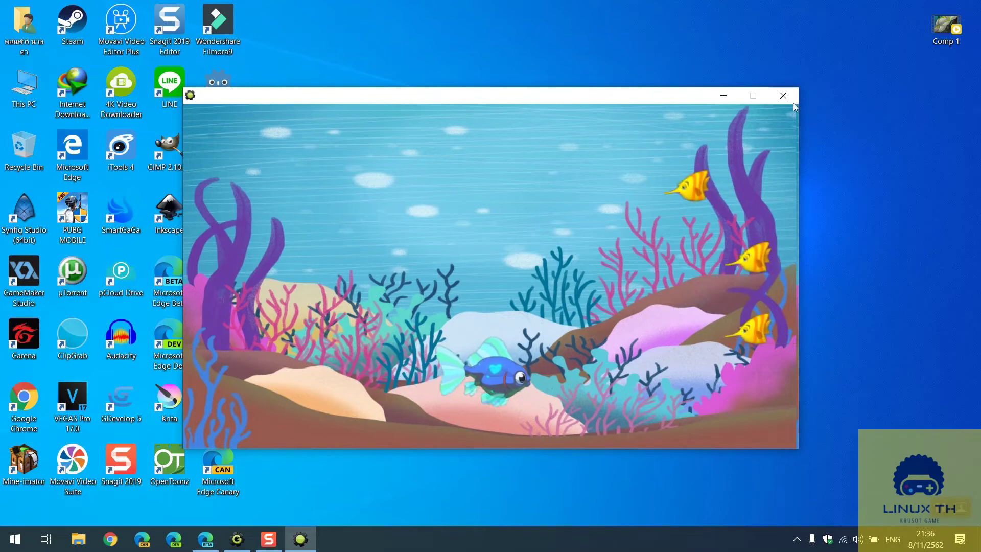
left_click(769, 100)
Examine where the fish instances are placed in the full-size view of room Level1
double_click(51, 216)
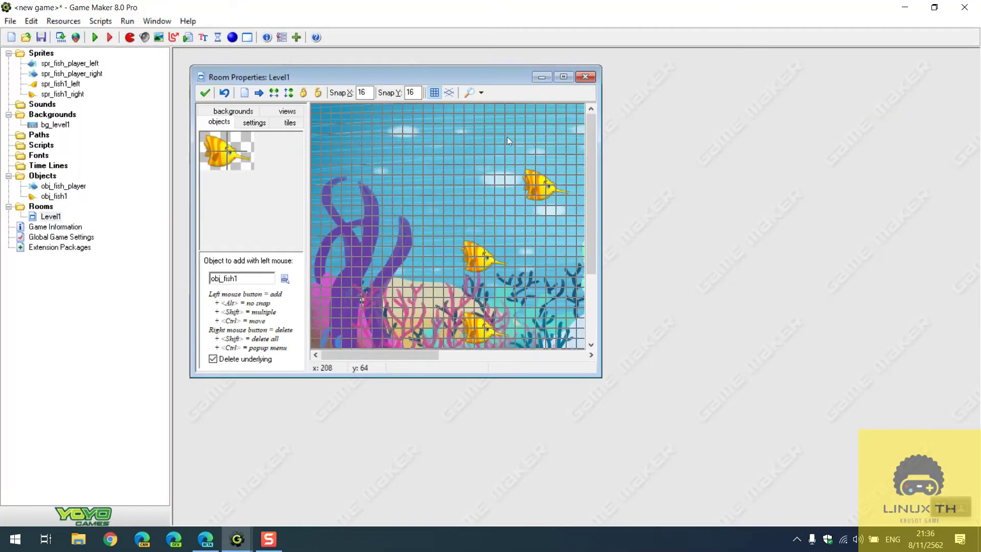
left_click(563, 78)
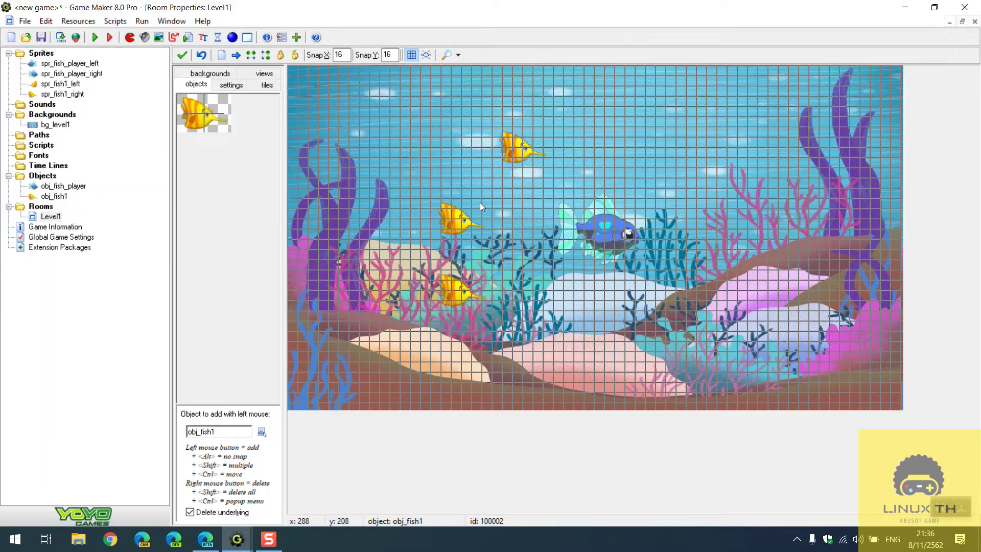
left_click(182, 55)
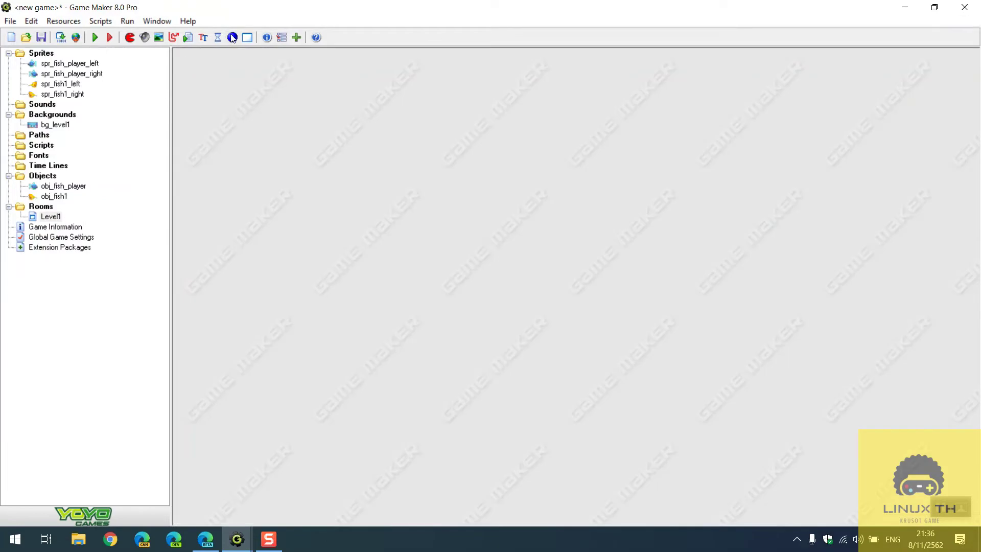
Create a new object named obj_fish_spaw and give it a Create event
left_click(232, 37)
type("obj_fish")
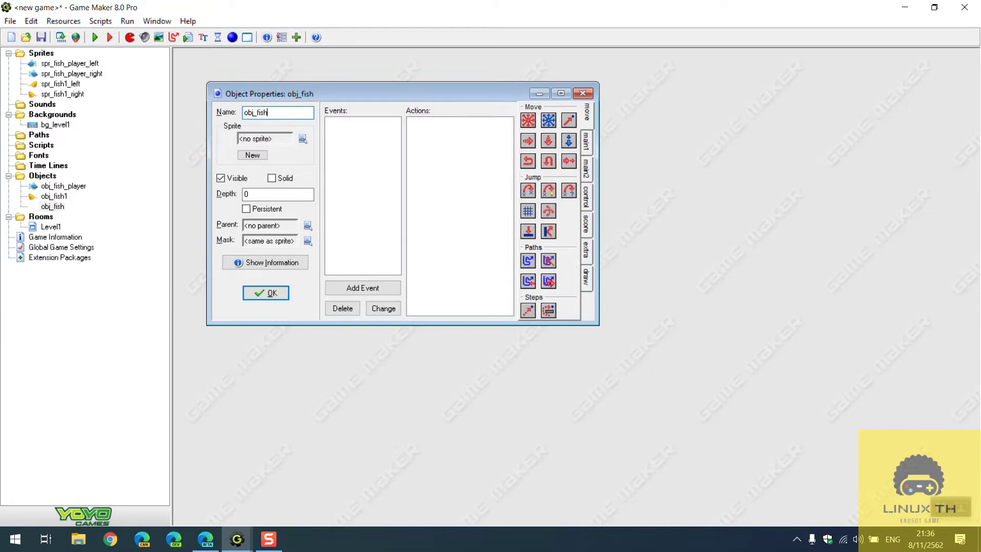
type("_spaw")
left_click(353, 287)
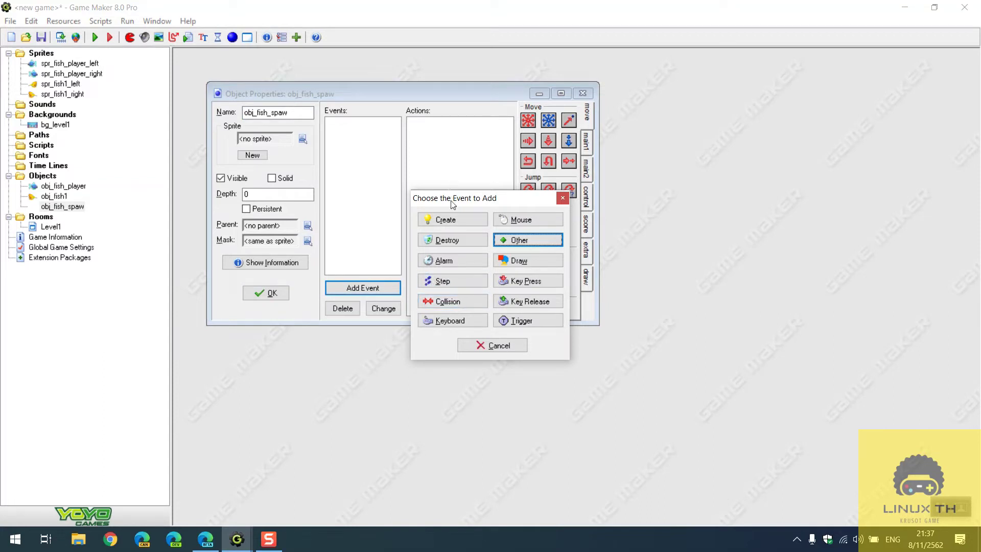
left_click(453, 219)
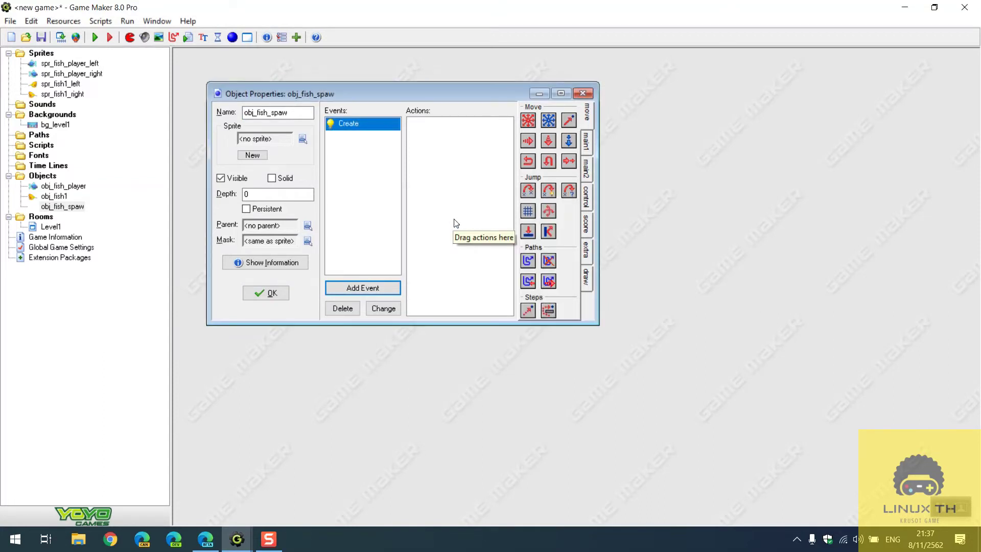
Change the Create event of obj_fish_spaw to a Step event
left_click(588, 149)
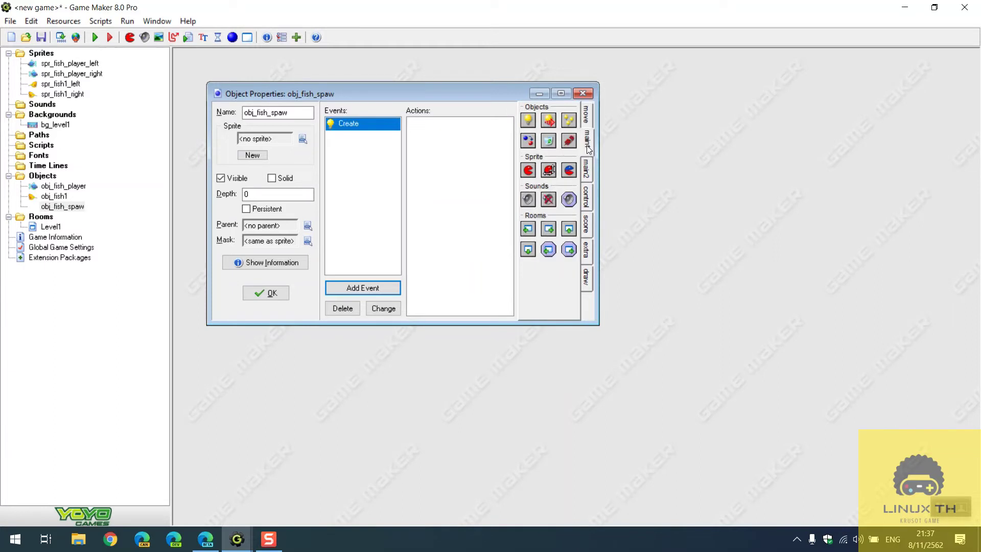
right_click(373, 123)
left_click(404, 143)
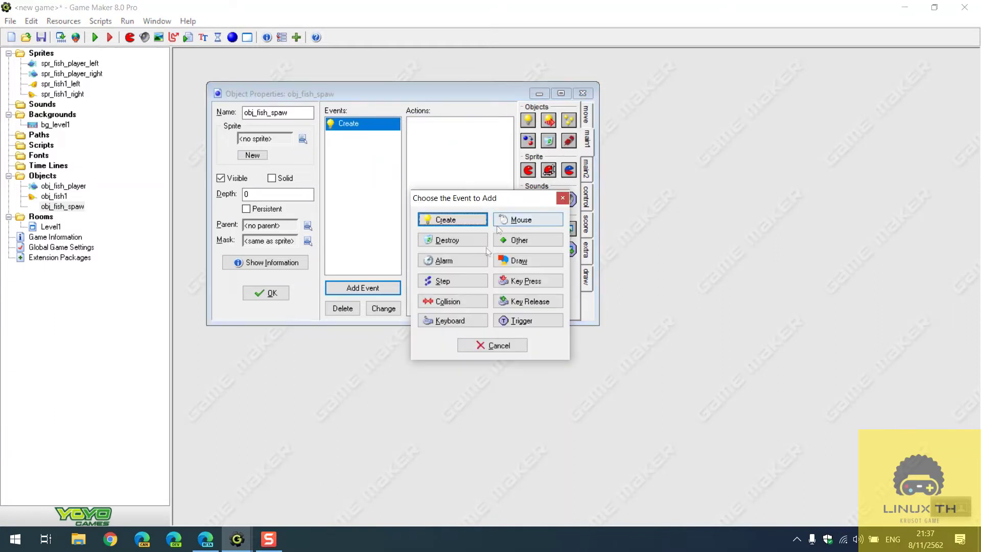
left_click(453, 283)
left_click(469, 294)
left_click(586, 171)
left_click(587, 151)
left_click(587, 122)
left_click(586, 141)
left_click(587, 168)
left_click(586, 197)
left_click(586, 111)
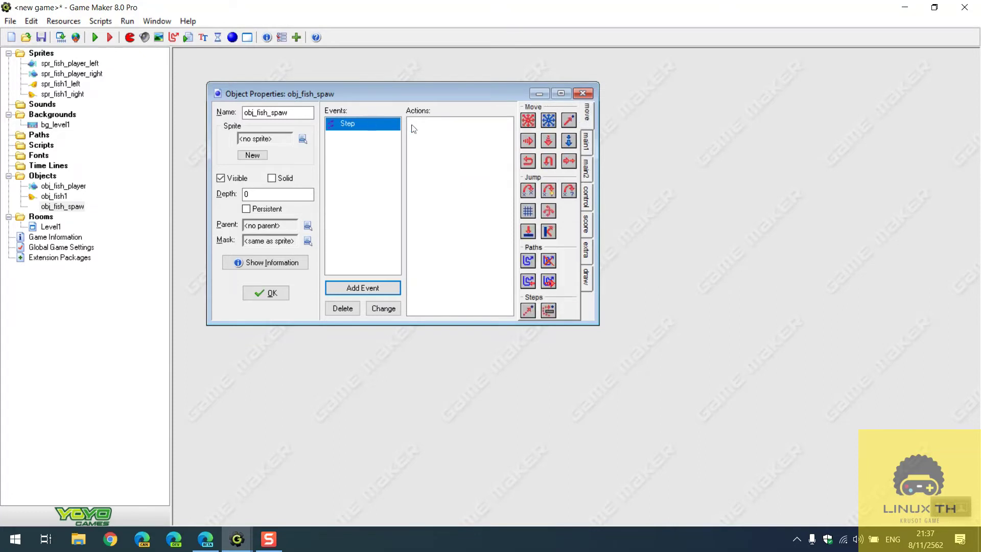
left_click(587, 168)
left_click(588, 148)
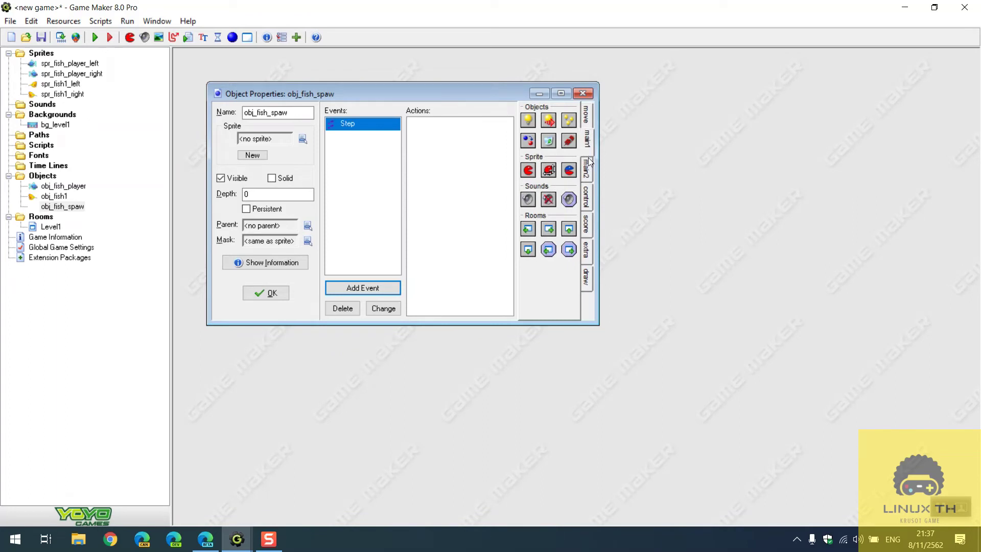
Add a Test Chance action with 50 sides to the Step event of obj_fish_spaw
left_click(586, 196)
left_click_drag(552, 144, 471, 193)
type("50")
left_click(386, 415)
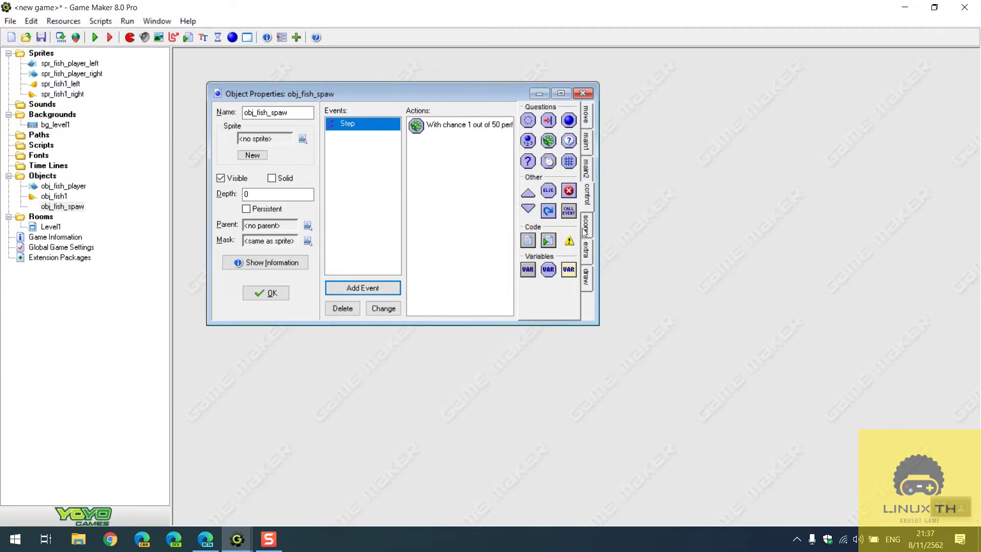
Add an Execute Code action below the chance test containing instance_create(0,random(room_height),obj_fish1);
left_click_drag(529, 248, 459, 236)
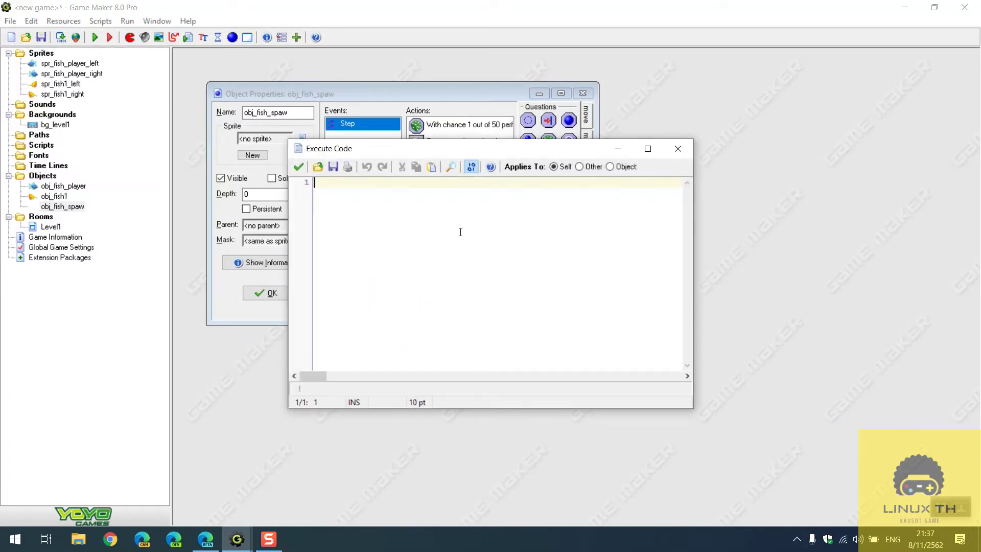
type("ins")
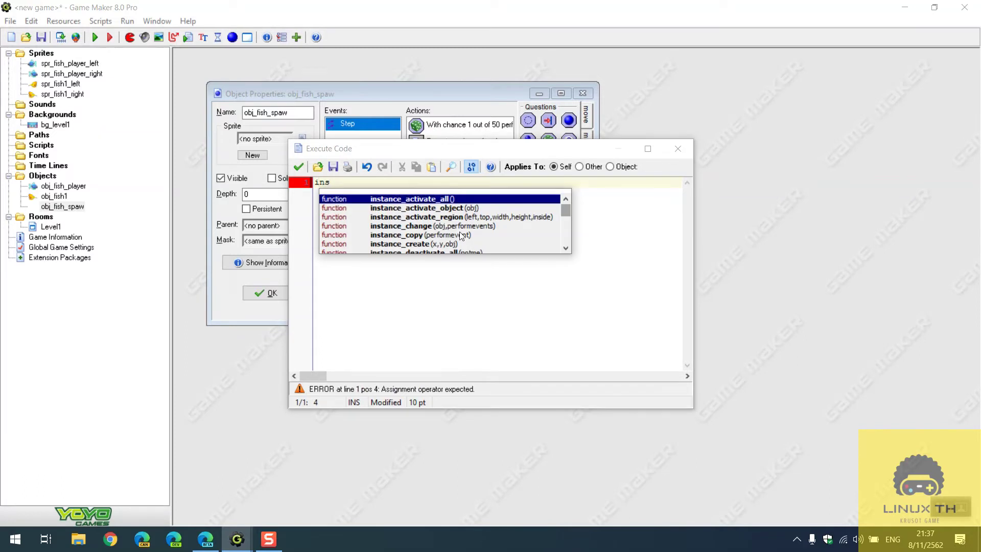
double_click(426, 244)
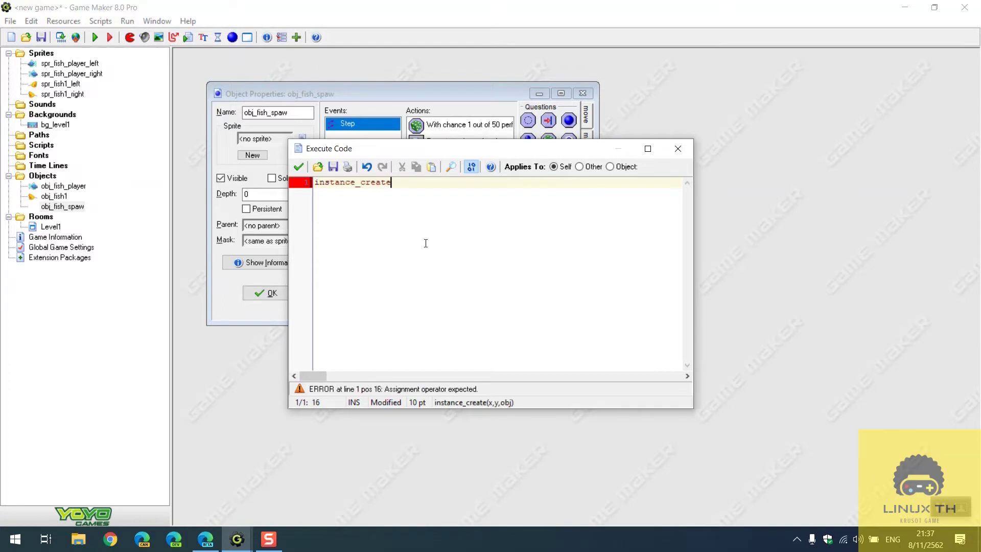
type("(")
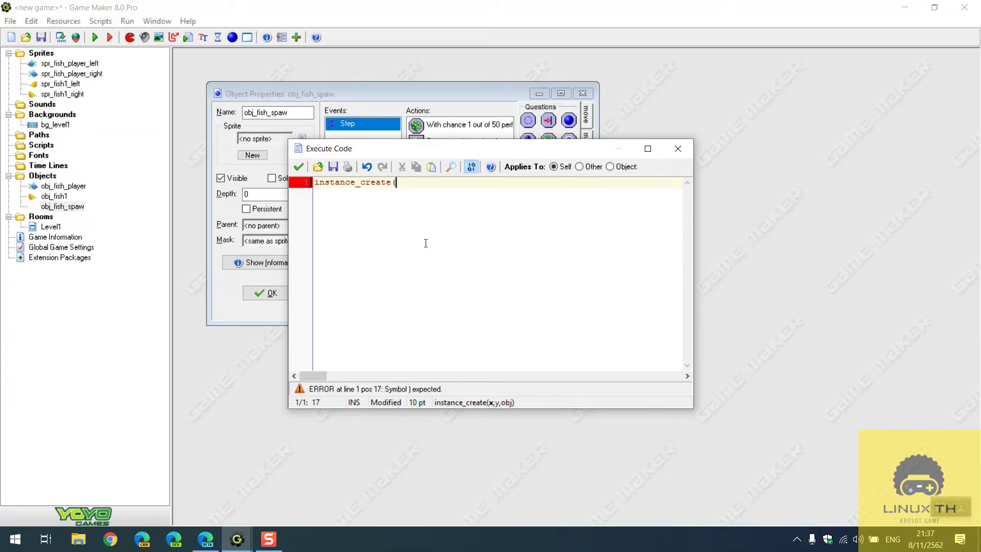
type("0,")
type("ra")
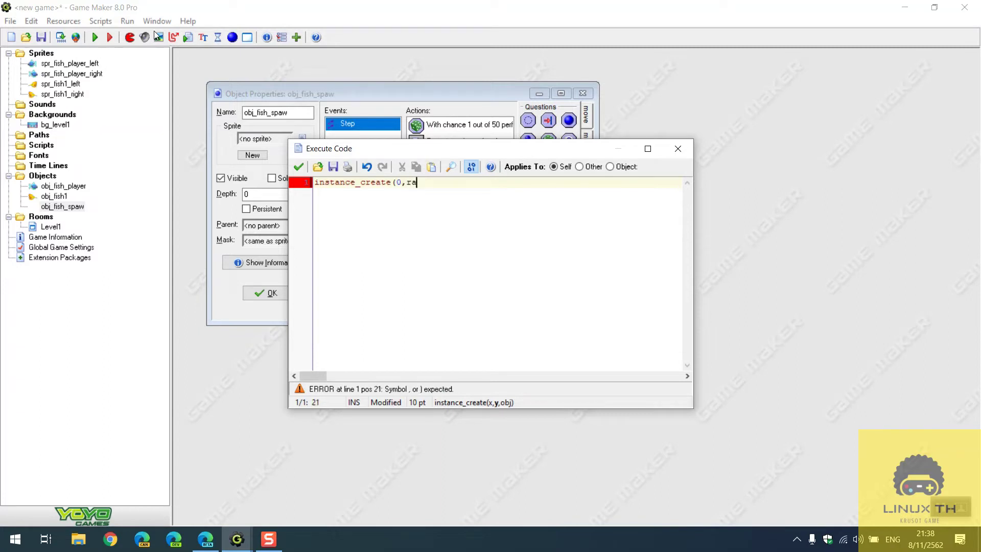
type("ndom(")
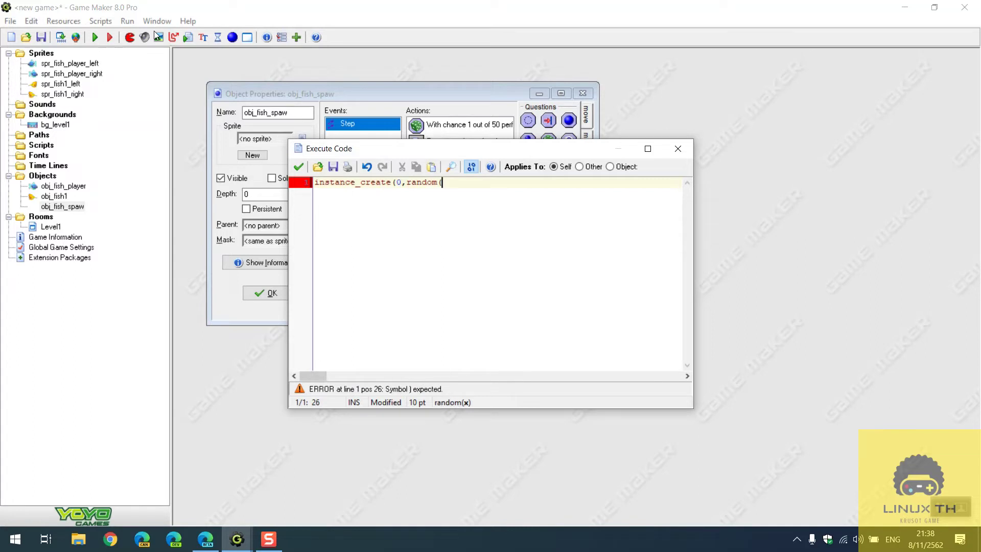
type("room_height")
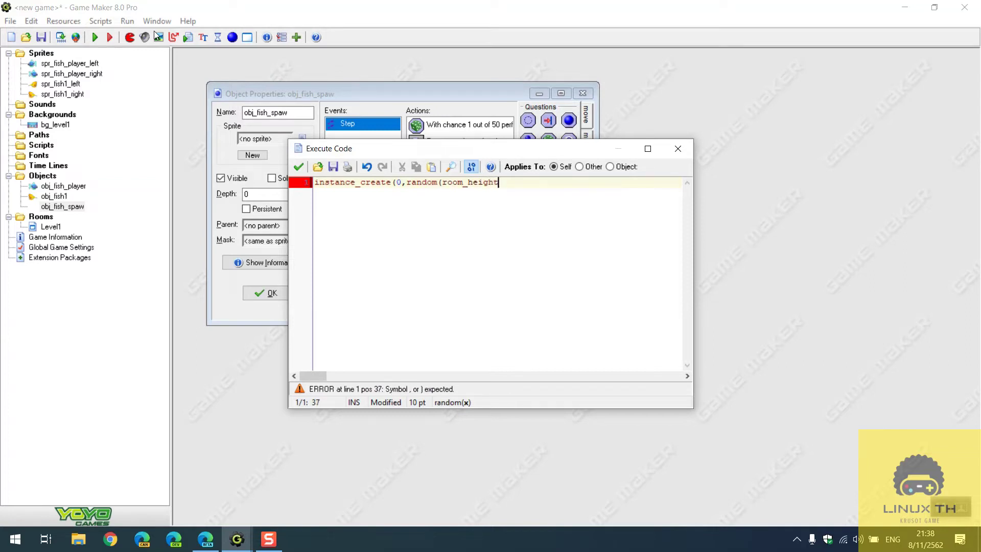
type(")")
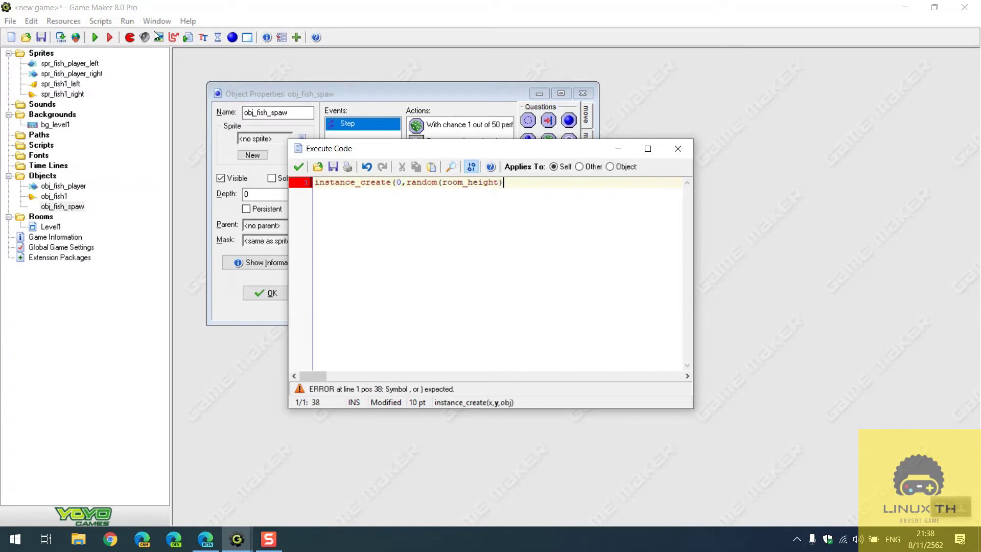
type(",obj_")
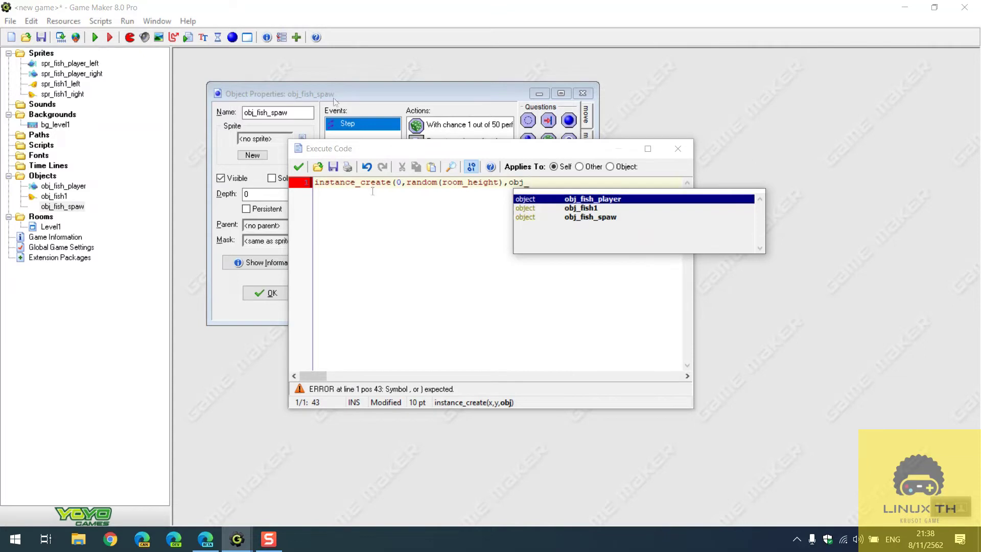
left_click(559, 211)
double_click(558, 209)
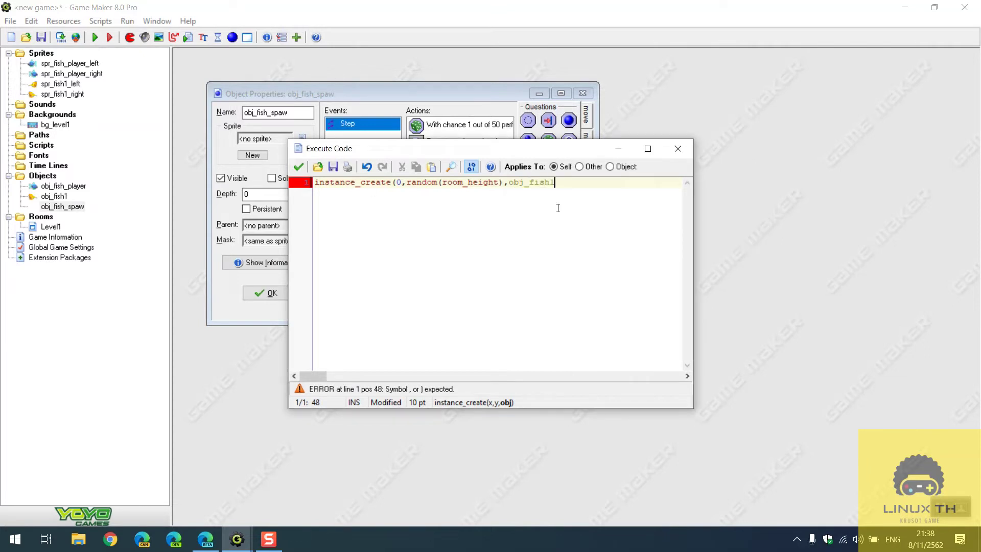
type(");")
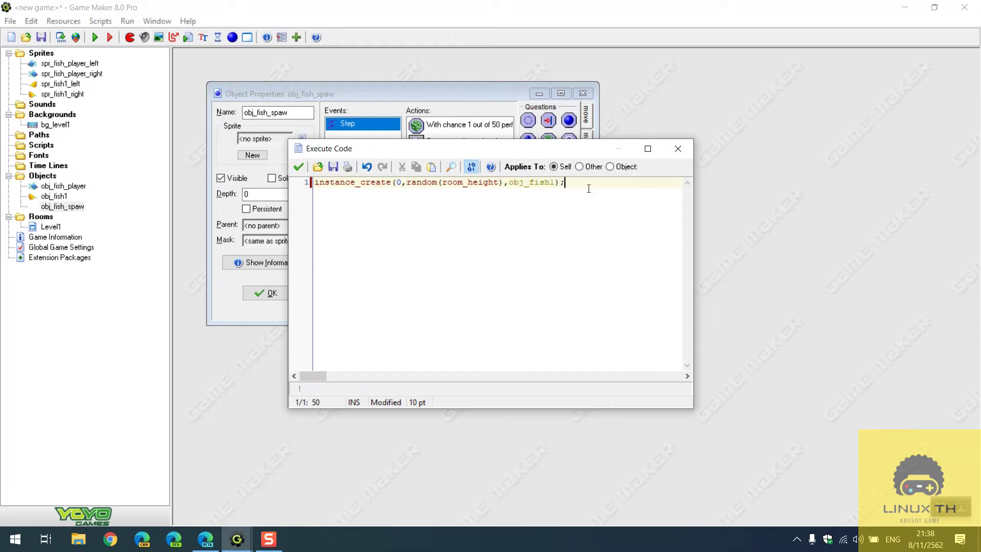
Duplicate the instance_create line onto line 2, clear the x argument of the copy, and save the code
key("Return")
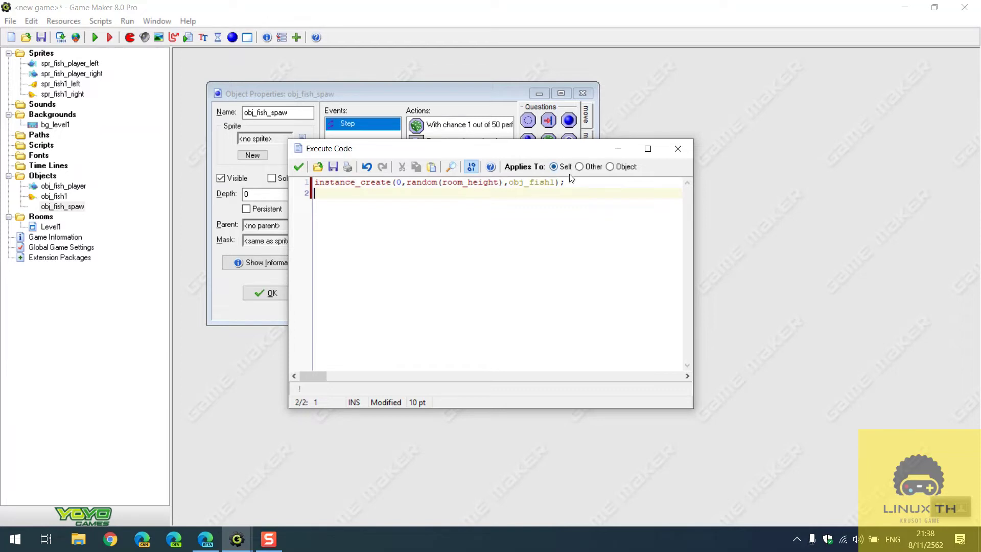
left_click_drag(565, 182, 195, 184)
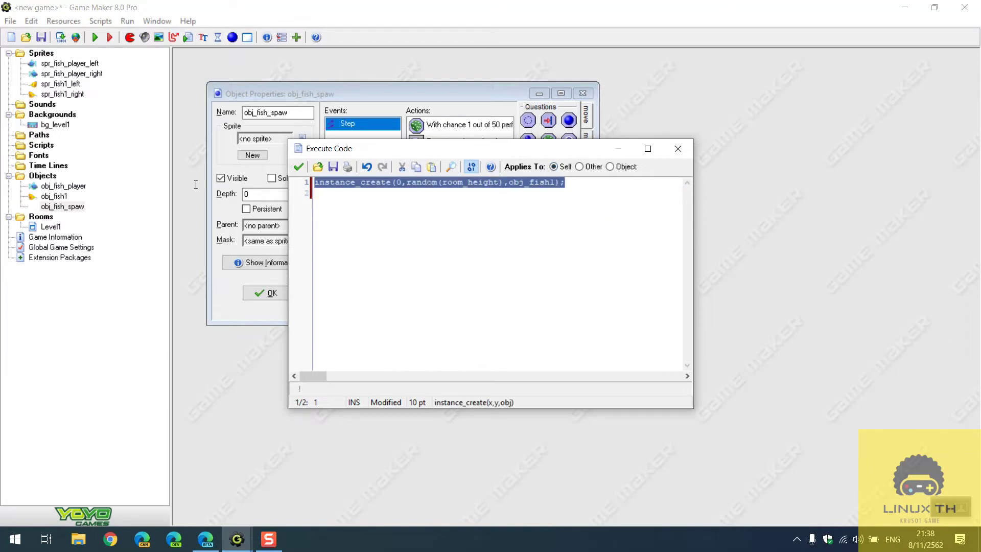
key("ctrl+c")
left_click(343, 196)
key("ctrl+v")
double_click(399, 194)
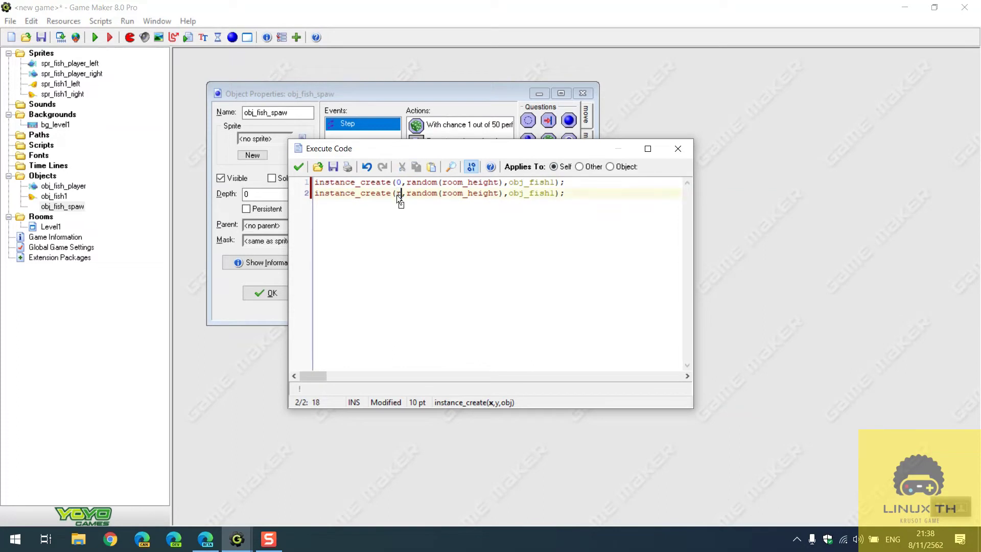
key("BackSpace")
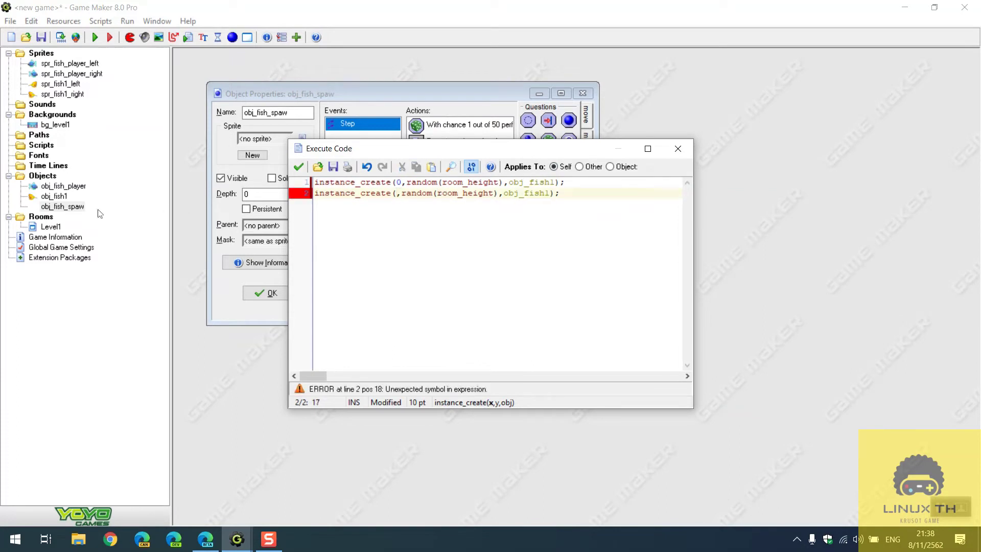
left_click(298, 167)
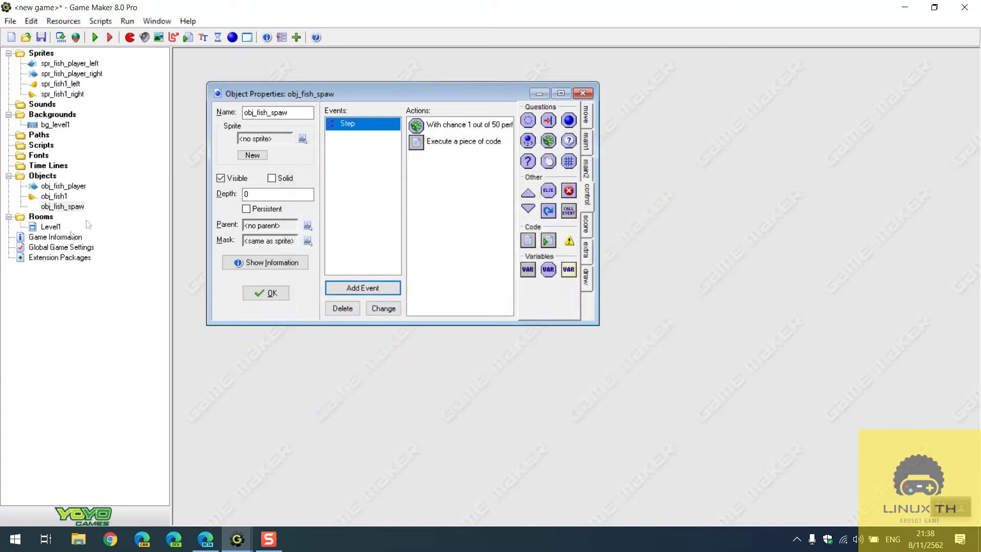
Check the x coordinate at the right edge of room Level1 in its full-size view
double_click(60, 230)
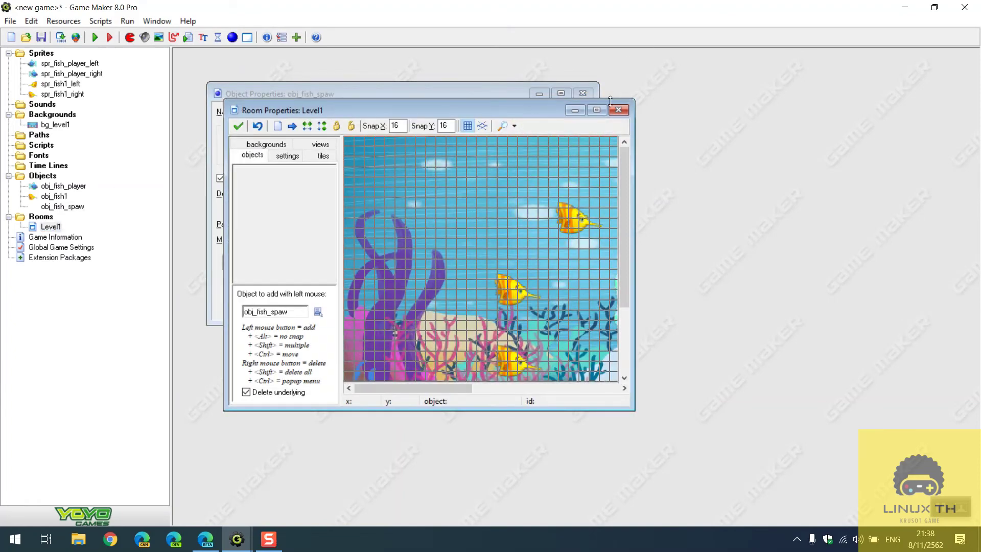
left_click(596, 111)
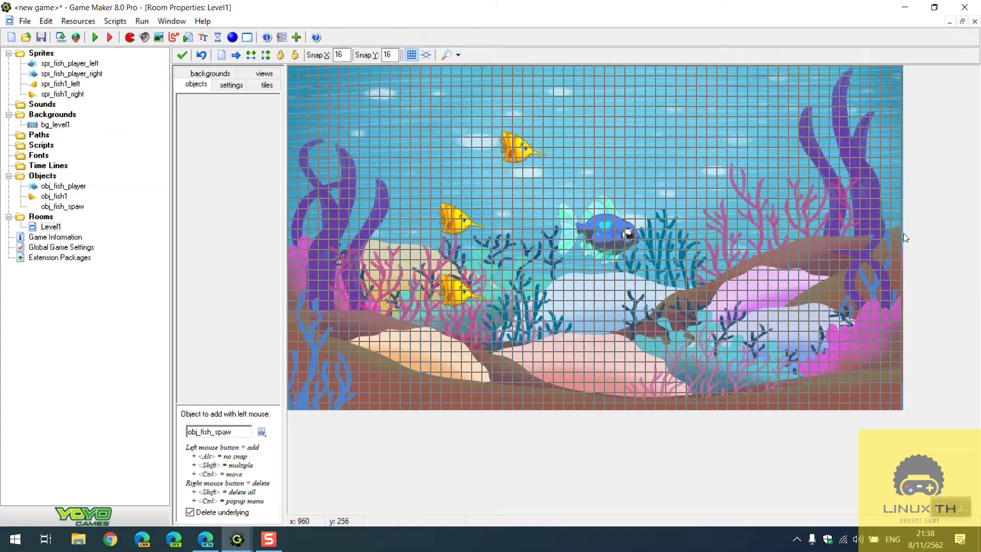
left_click(183, 55)
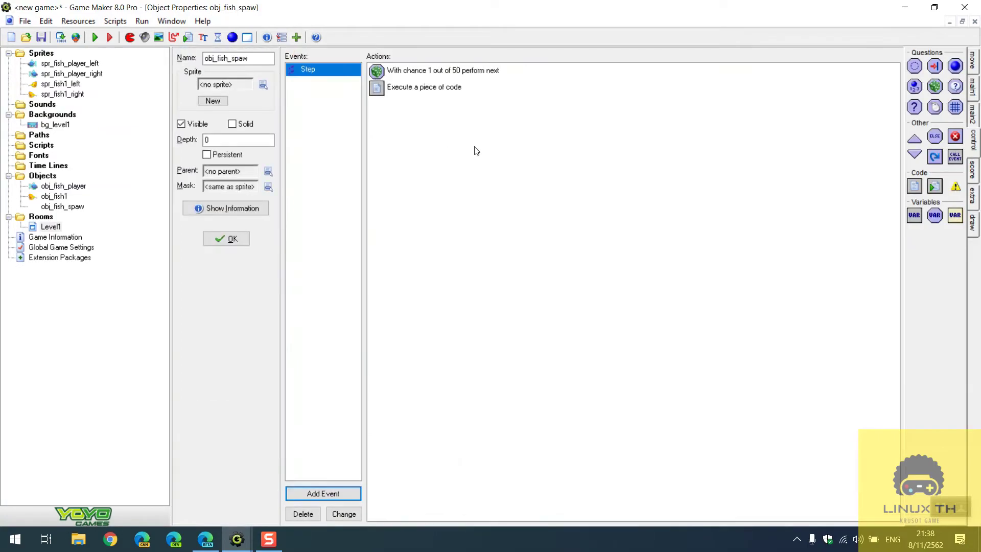
Set the x argument of the second instance_create line to 990, and save the code and obj_fish_spaw
double_click(409, 87)
left_click(396, 193)
type("990")
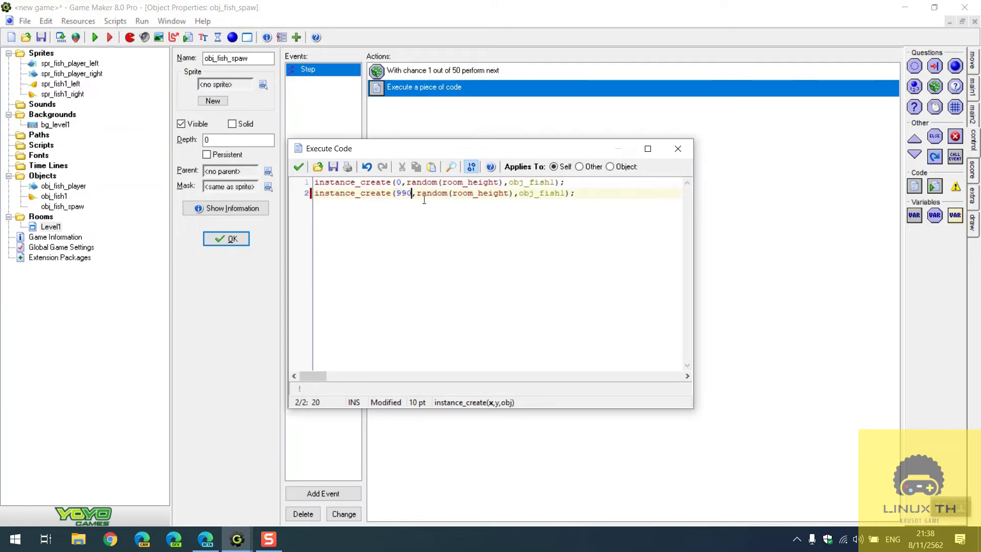
left_click(299, 168)
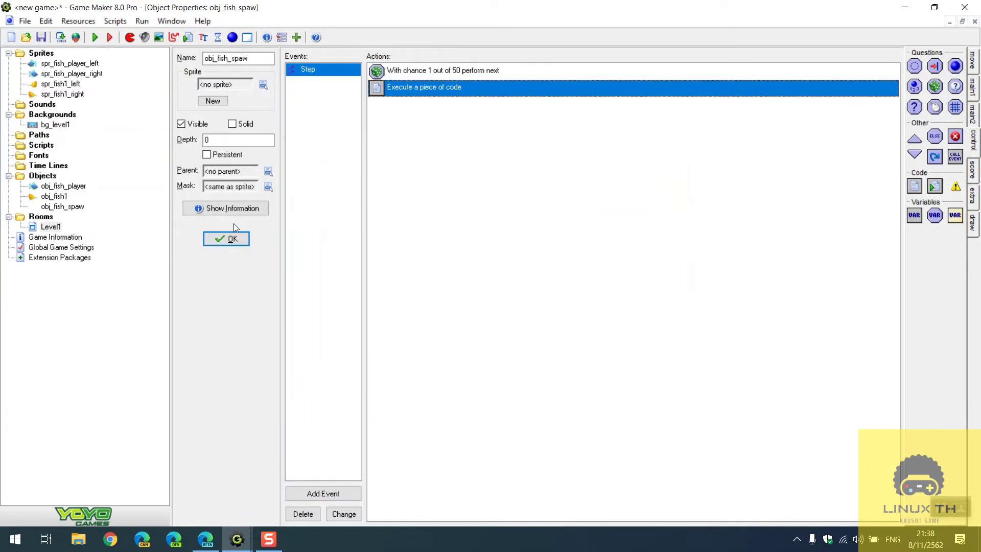
left_click(227, 236)
Remove the yellow fish from room Level1, place one obj_fish_spaw by the player fish, and test-run the game
double_click(73, 226)
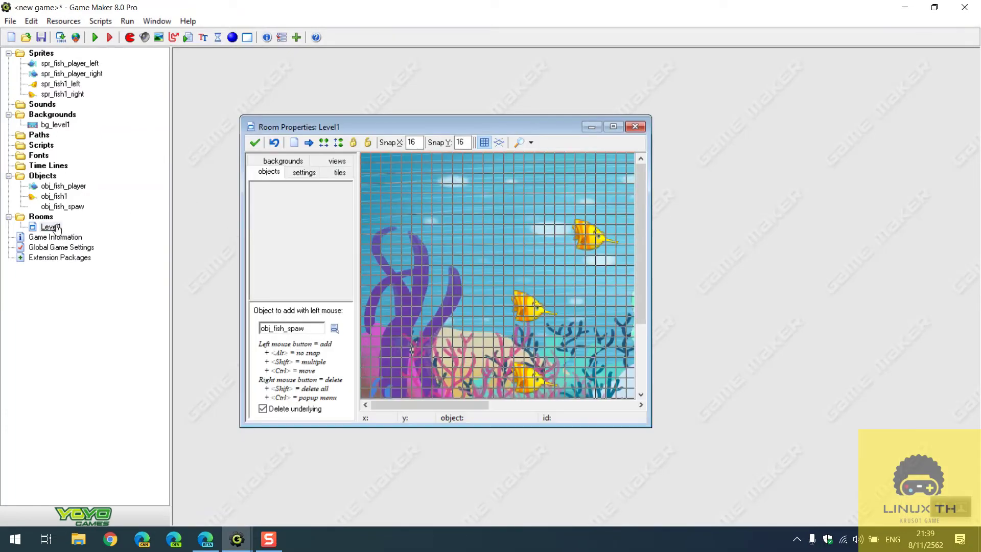
double_click(377, 125)
left_click(281, 215)
left_click(579, 203)
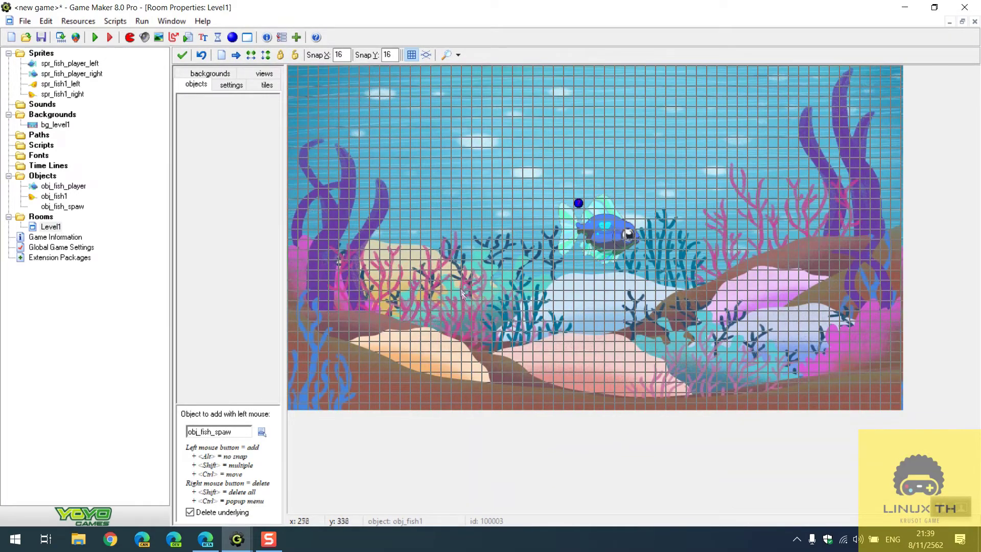
left_click(182, 54)
left_click(97, 38)
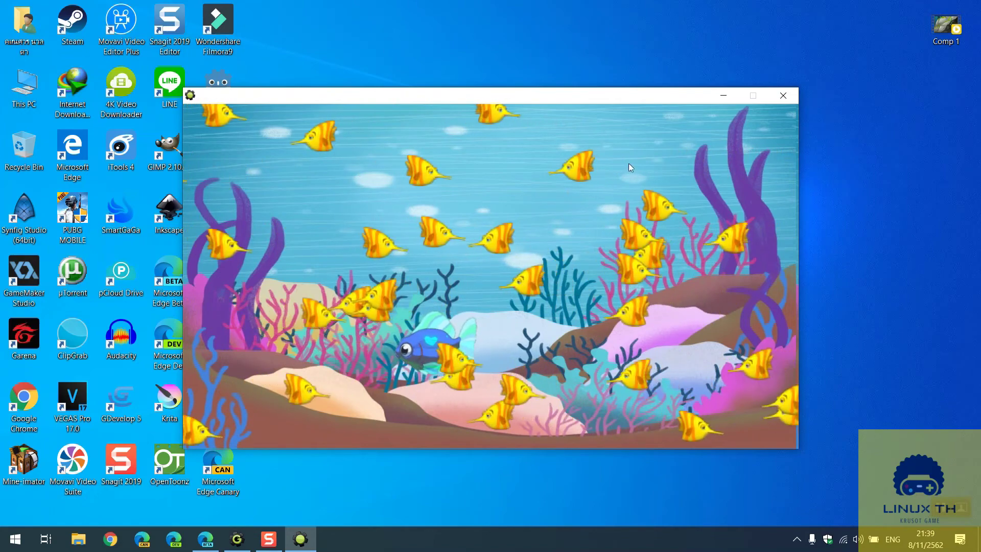
left_click(783, 96)
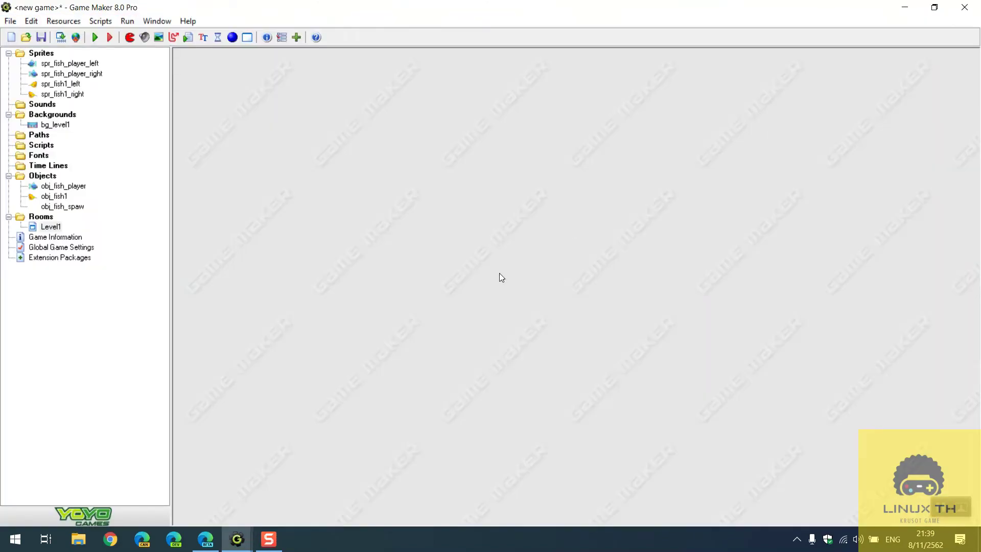
Add a Test Instance Count condition for obj_fish1 as the first Step action of obj_fish_spaw
double_click(73, 206)
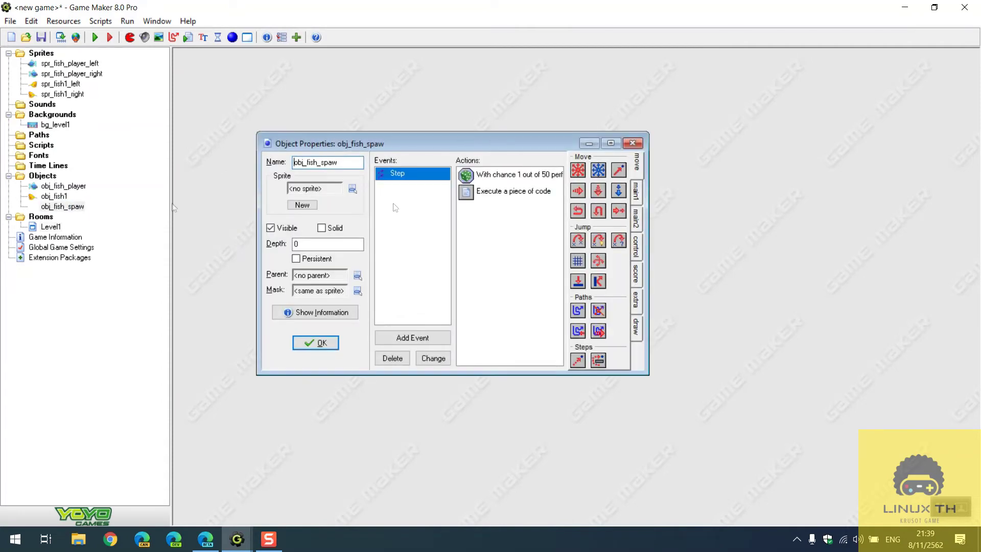
left_click(637, 245)
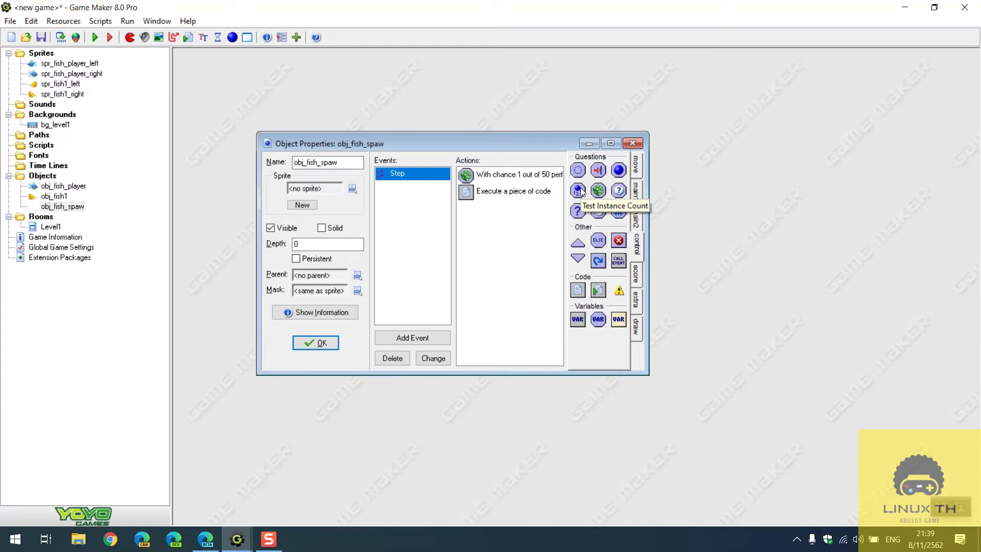
left_click_drag(581, 191, 523, 173)
left_click_drag(437, 231, 258, 188)
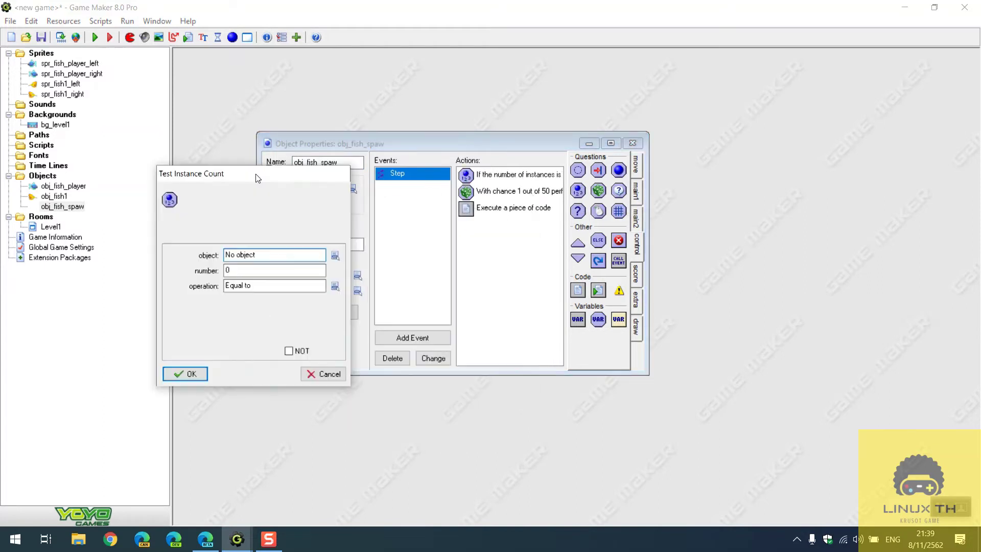
left_click(336, 255)
left_click(314, 228)
left_click(336, 255)
left_click(361, 286)
key("Tab")
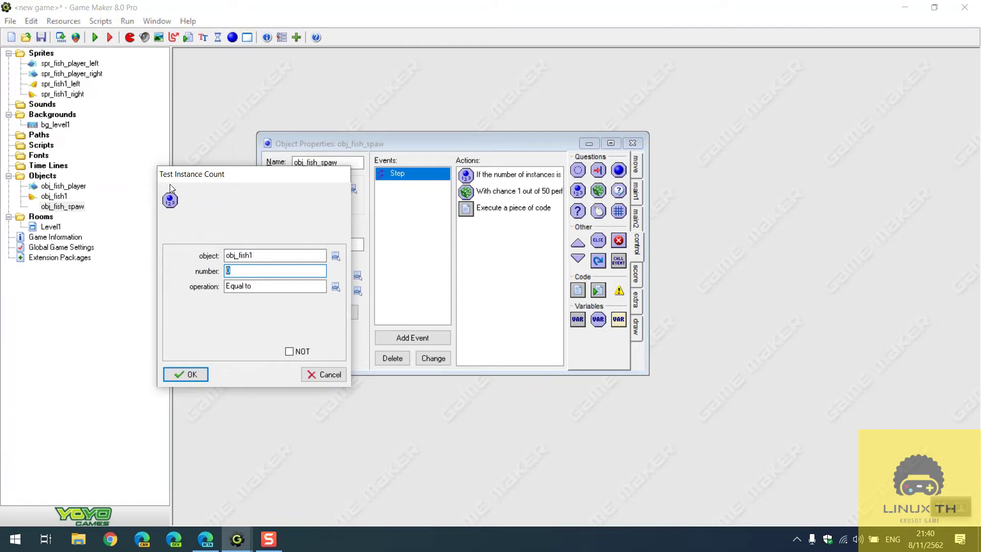
Set the instance count condition to number 6 with operation Smaller than, confirm it, and recheck its settings
type("6")
left_click_drag(265, 175, 228, 141)
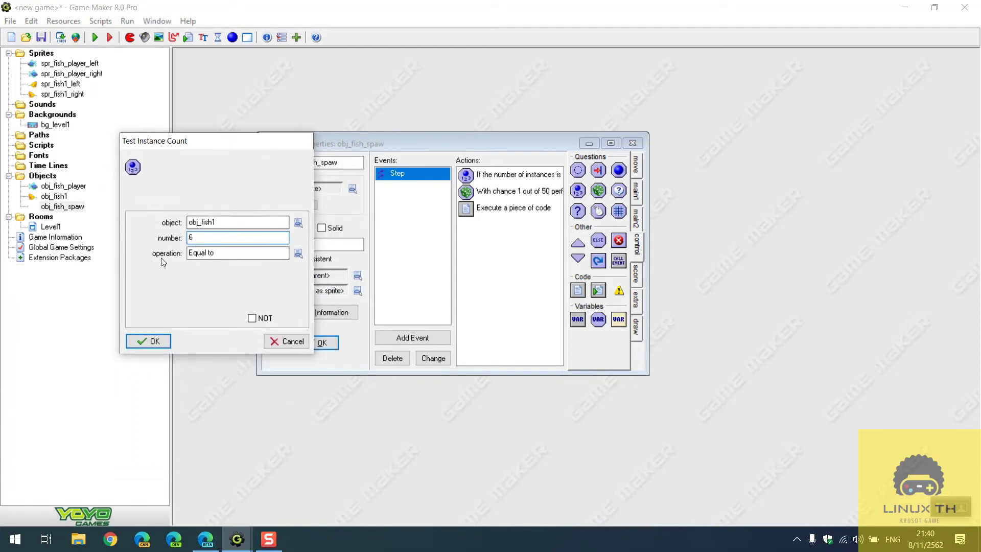
left_click(298, 254)
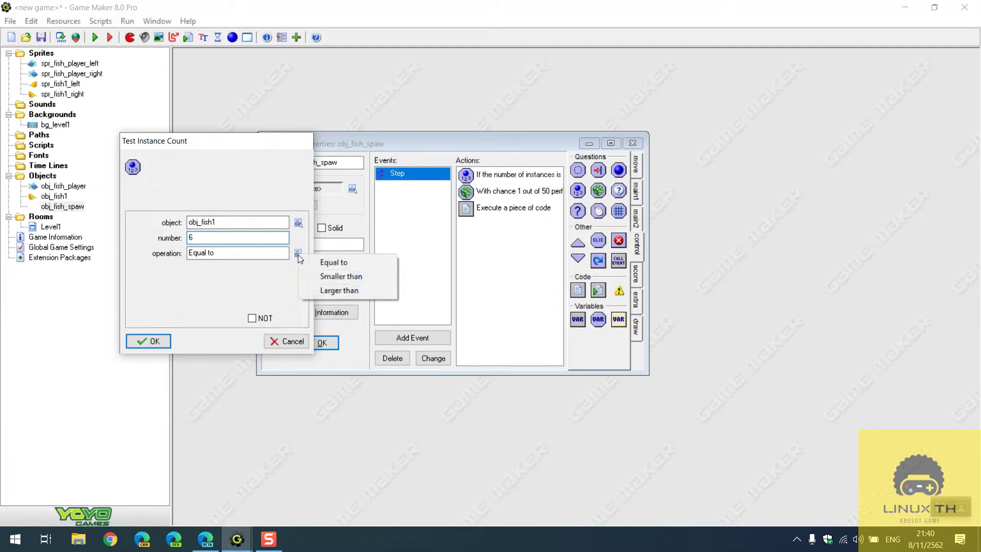
left_click(337, 276)
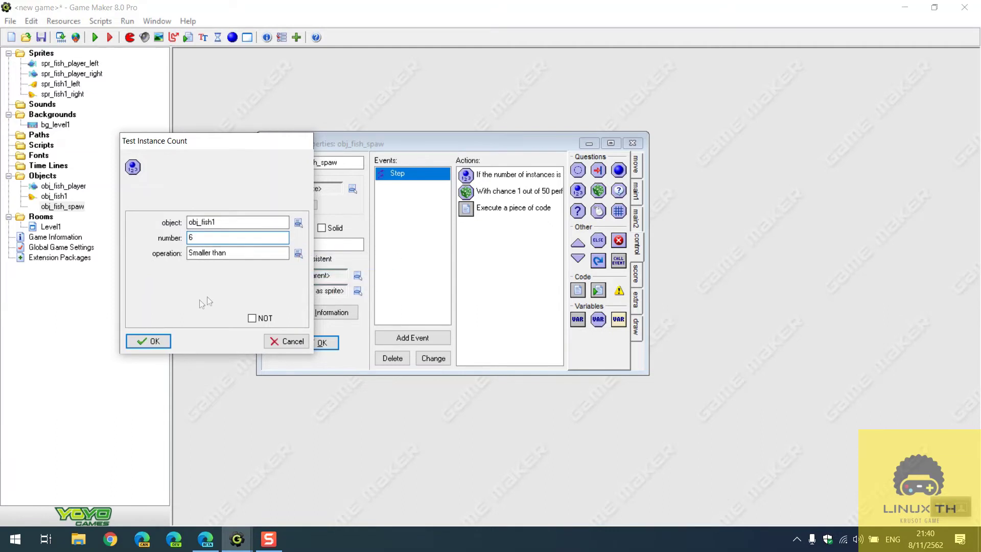
left_click(156, 341)
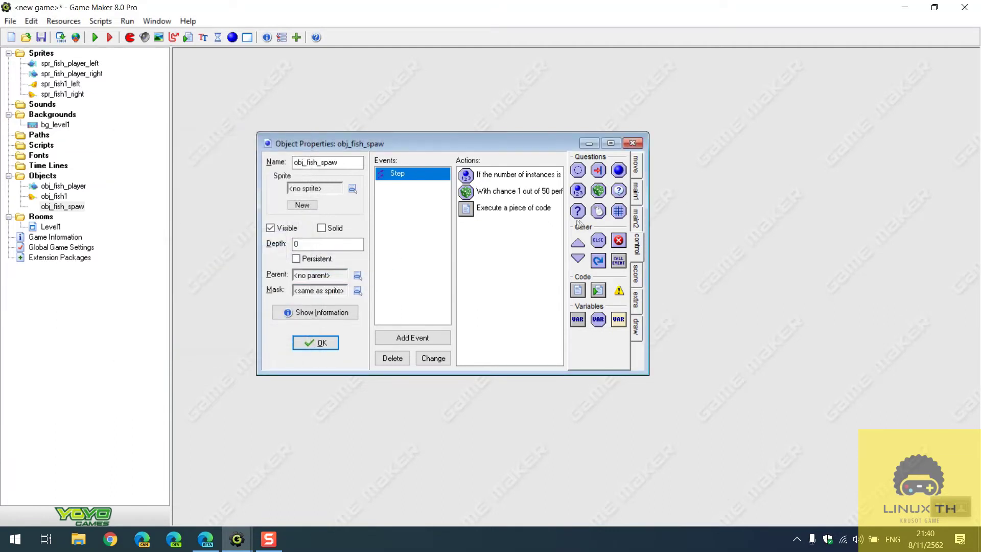
double_click(511, 175)
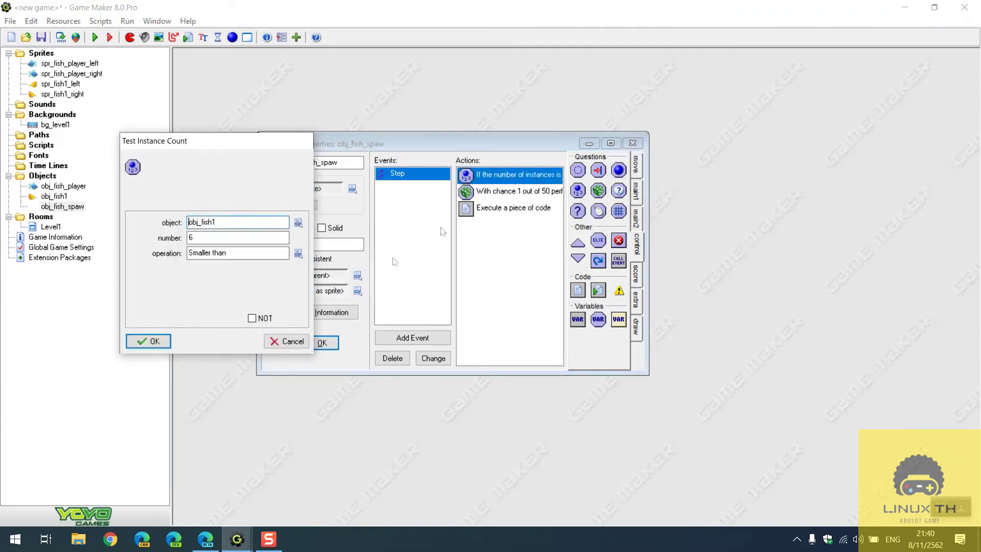
left_click(148, 341)
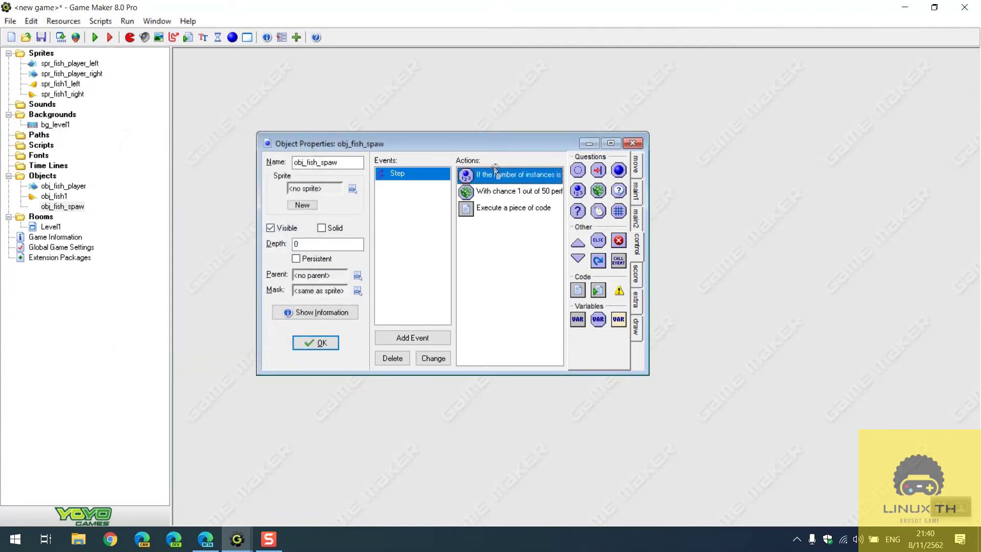
Enclose the chance and code actions in a start and end block beneath the instance count condition
left_click_drag(495, 188, 496, 190)
left_click_drag(578, 258, 537, 271)
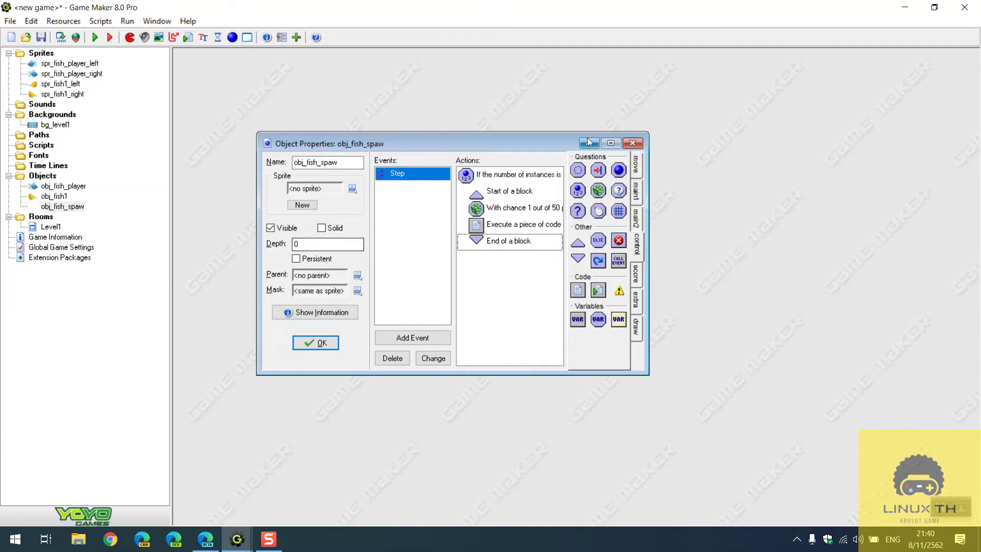
left_click(515, 225)
left_click(506, 192)
left_click(503, 225)
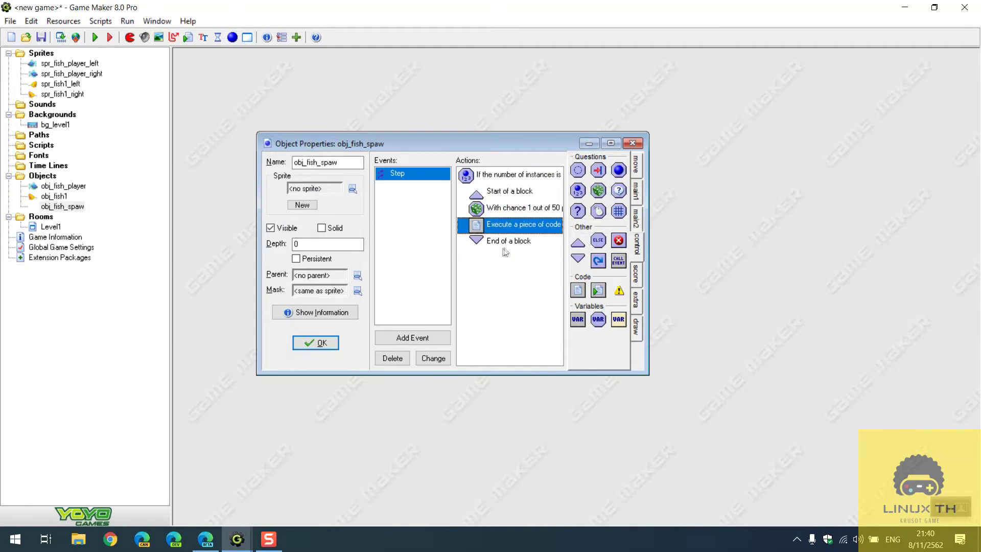
Save obj_fish_spaw, test-run the game to check the limited fish spawning, and close the game
left_click(321, 343)
left_click(95, 37)
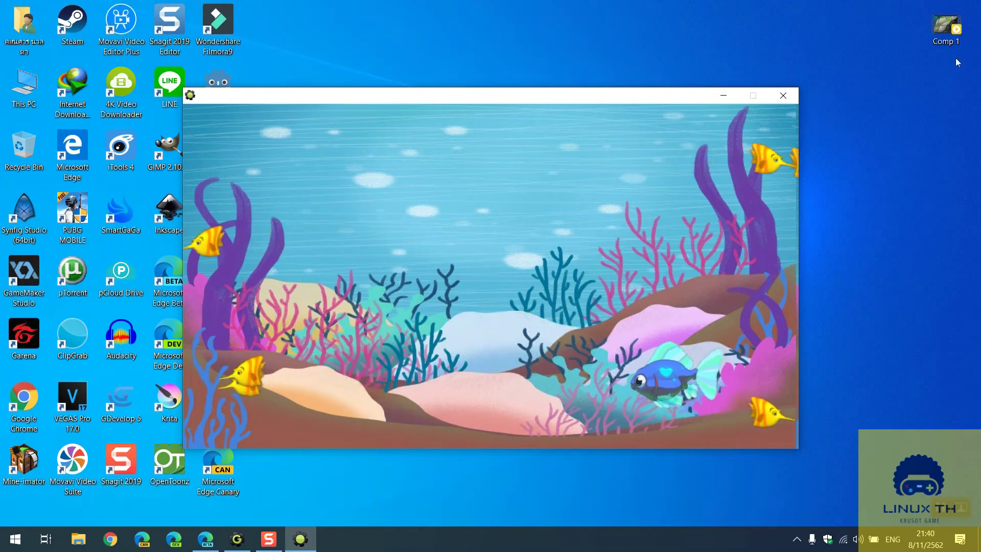
left_click(783, 96)
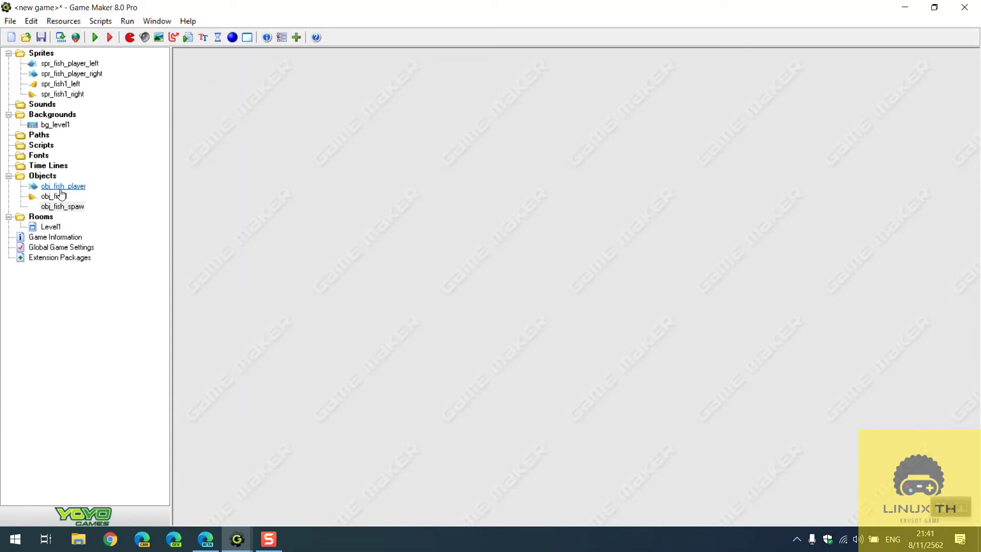
Add a collision event with obj_fish1 to obj_fish_player that destroys the Other instance
double_click(62, 190)
left_click(445, 353)
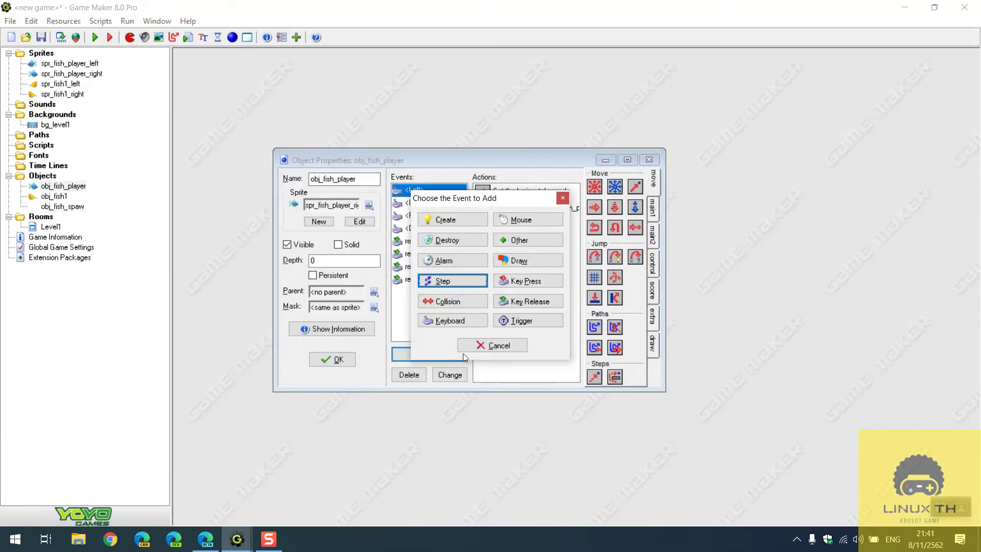
left_click(443, 301)
left_click(464, 317)
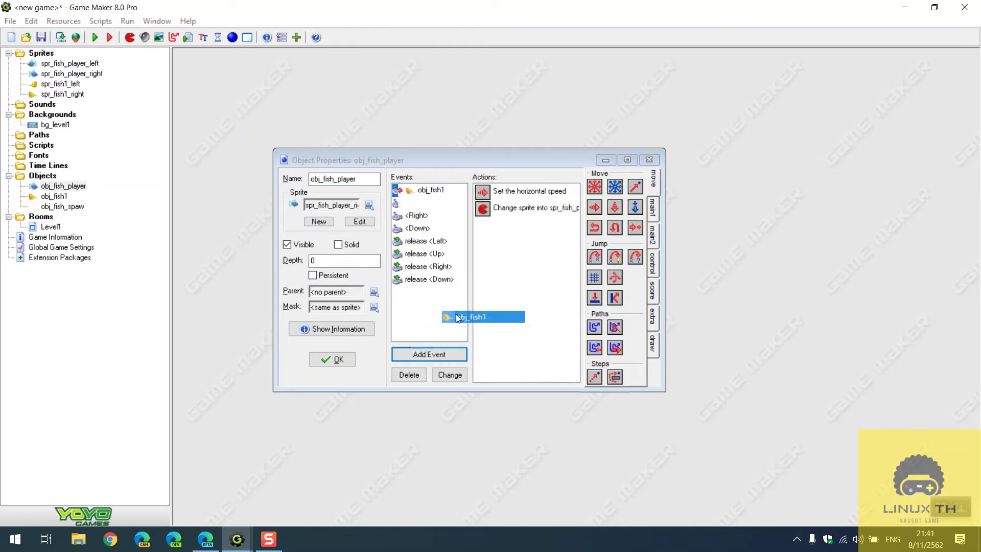
left_click(653, 209)
left_click_drag(616, 210, 526, 306)
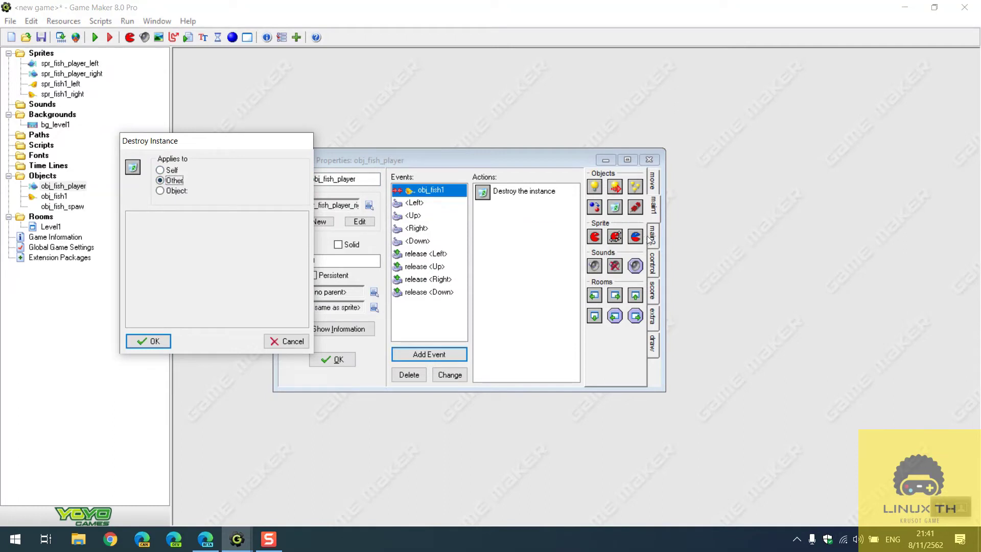
left_click(148, 341)
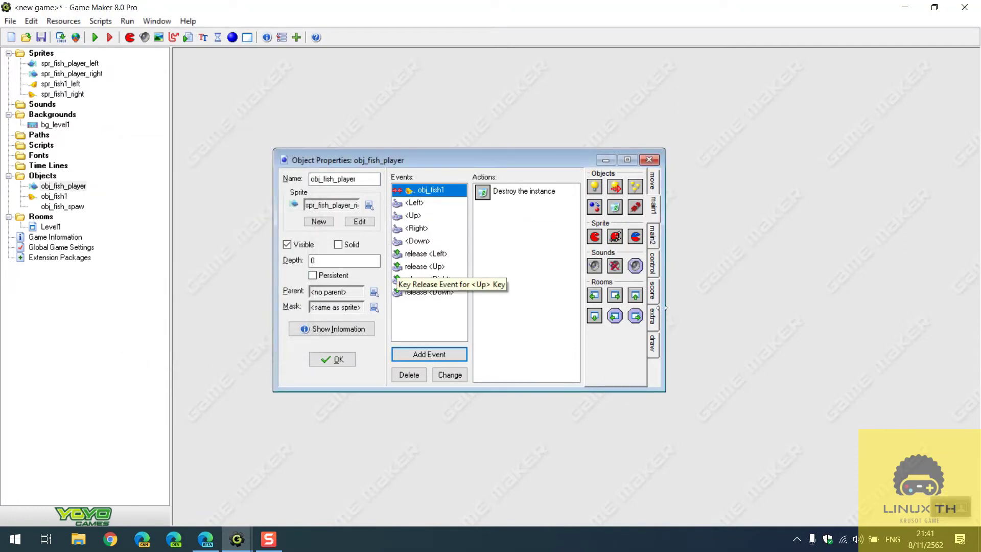
Add a Create Effect action before the destroy action: type ring, size small, orange color, with a relative position
left_click(654, 348)
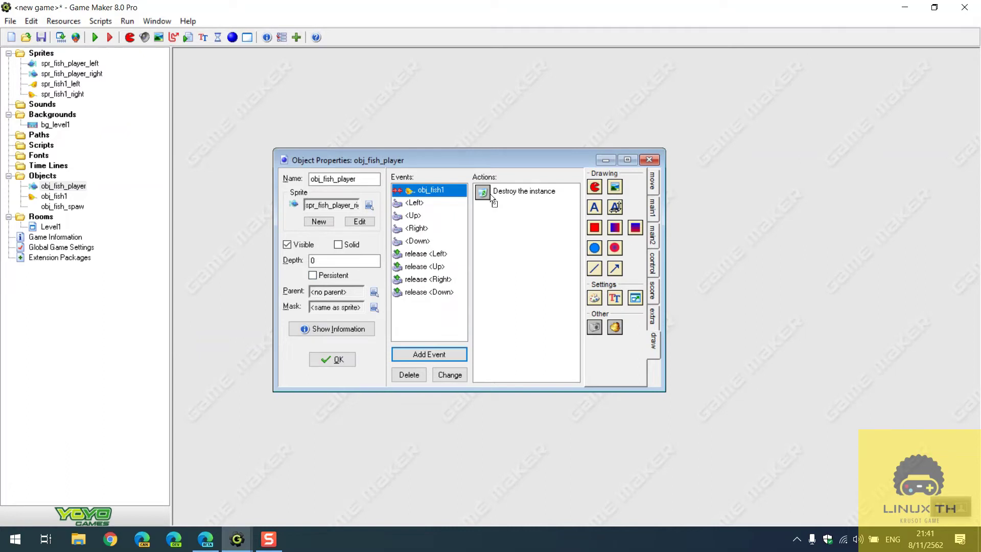
left_click_drag(495, 190, 493, 191)
left_click(298, 222)
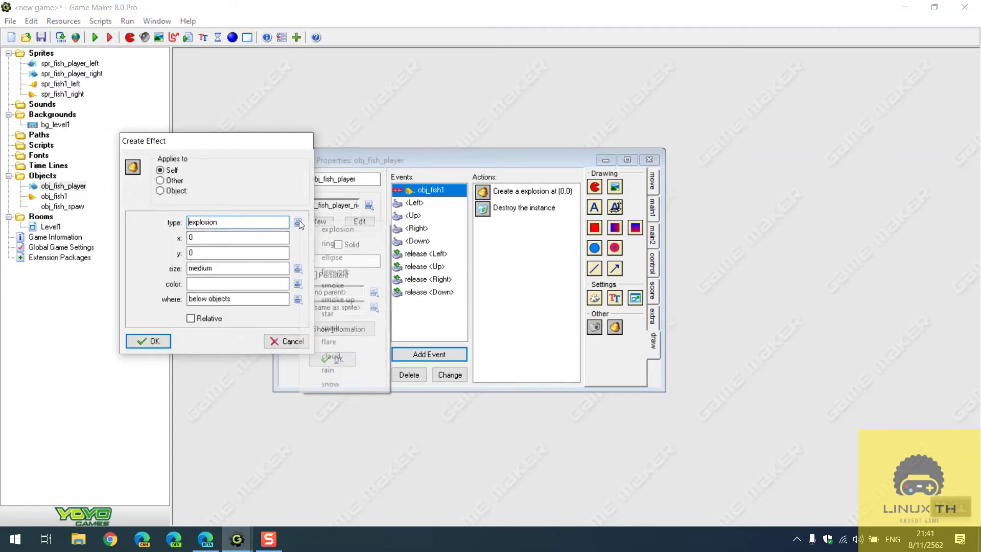
left_click(338, 244)
left_click(191, 318)
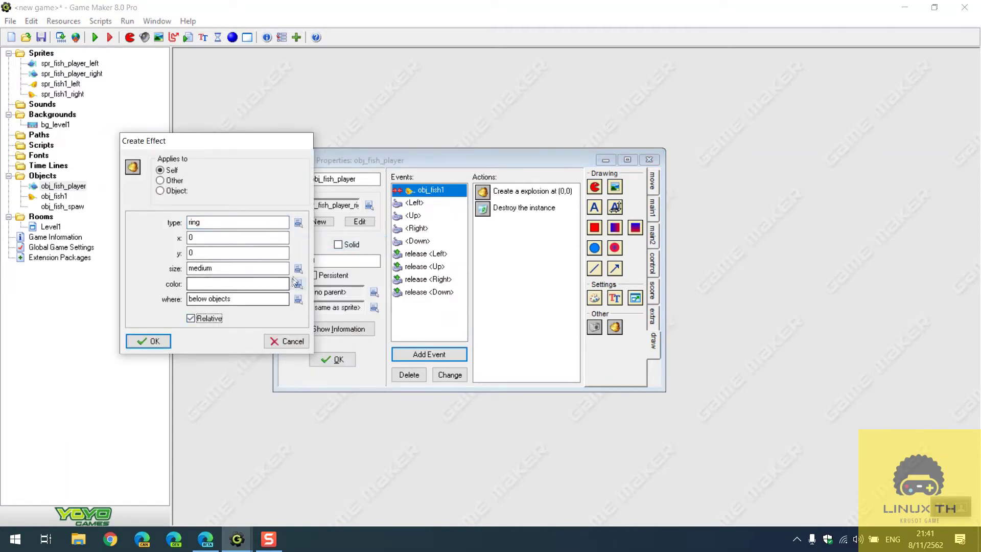
left_click(298, 268)
left_click(309, 277)
left_click(302, 285)
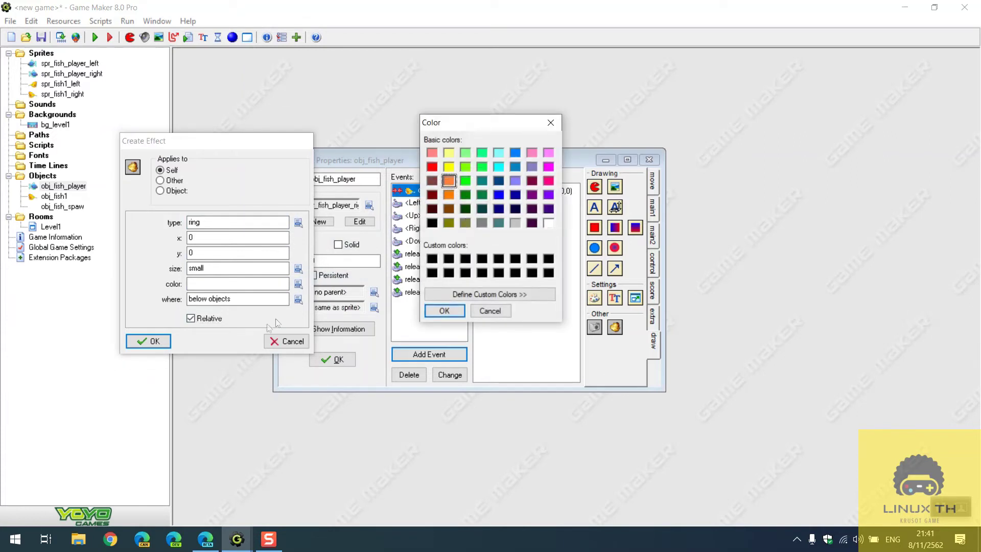
left_click(444, 310)
left_click(148, 341)
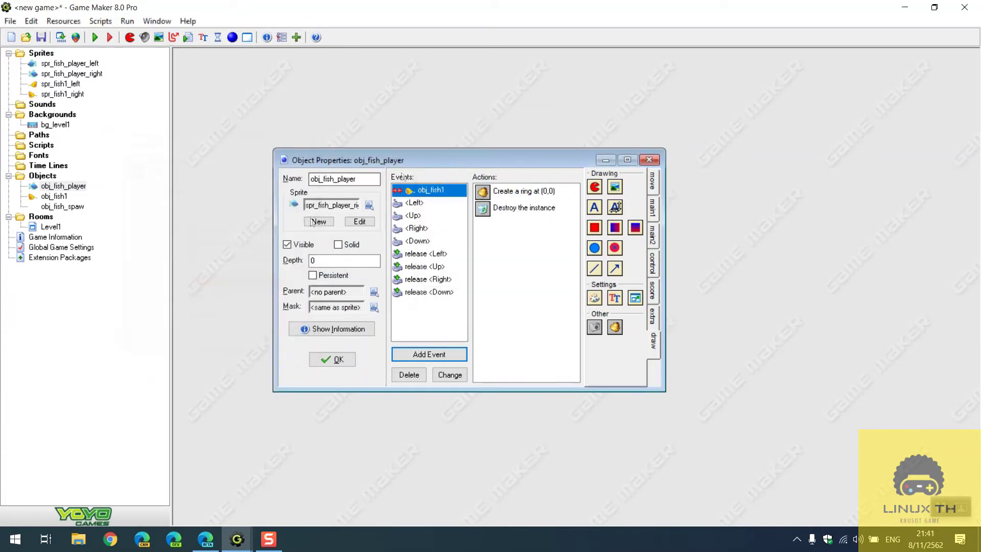
Add a Set Score action of 10, relative, between the ring effect and the destroy action
left_click(652, 306)
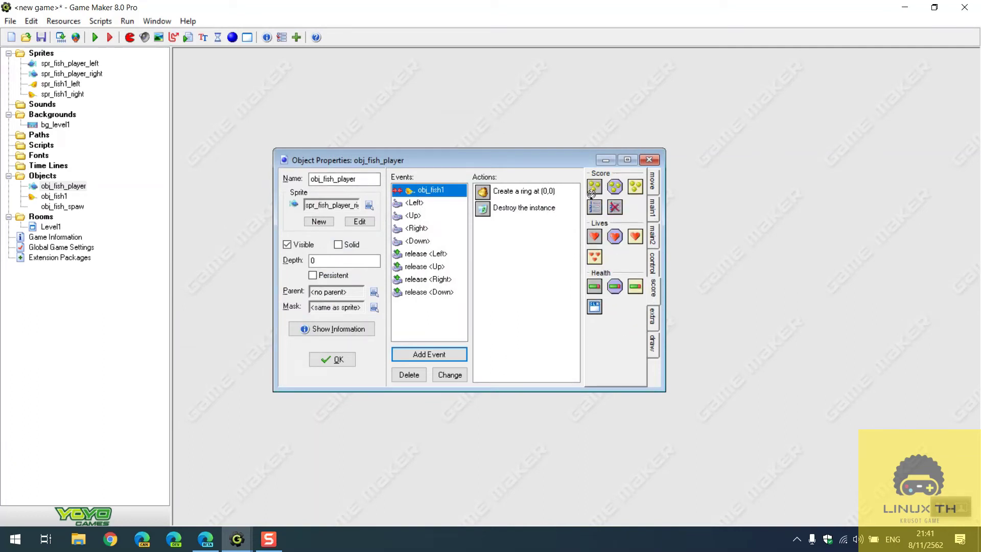
left_click_drag(591, 193, 522, 207)
type("10")
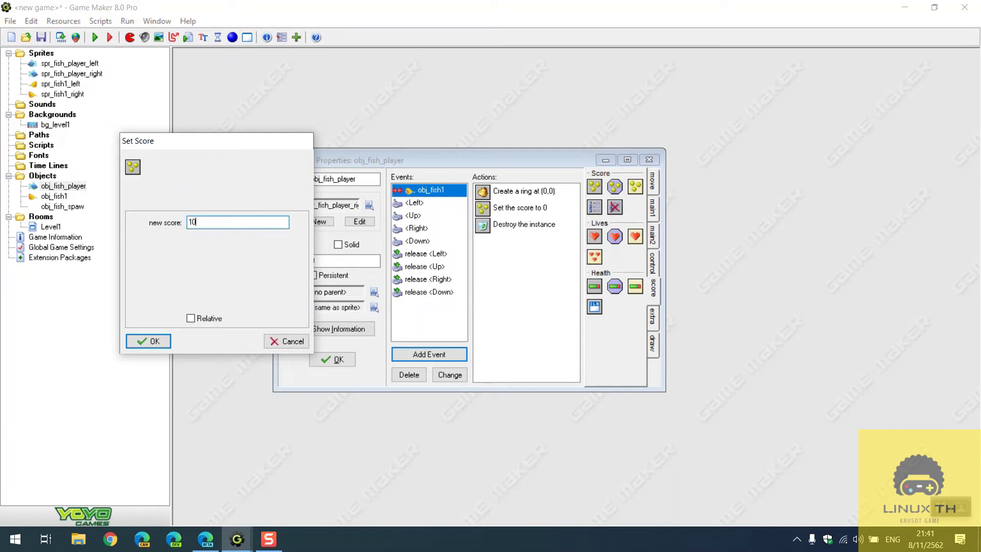
left_click(200, 319)
left_click(148, 341)
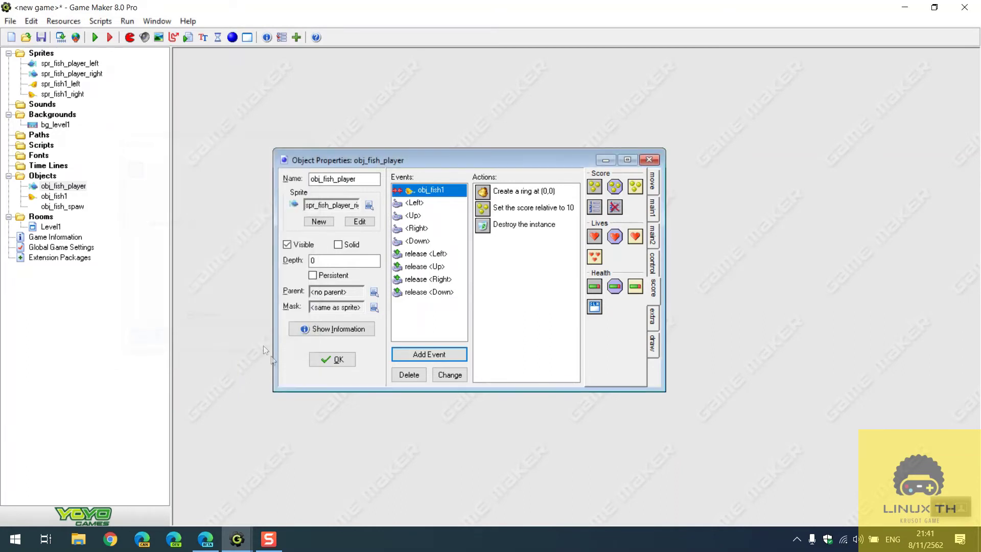
Save obj_fish_player, test-run the game to check eating fish and scoring, and close the game
left_click(327, 360)
left_click(95, 38)
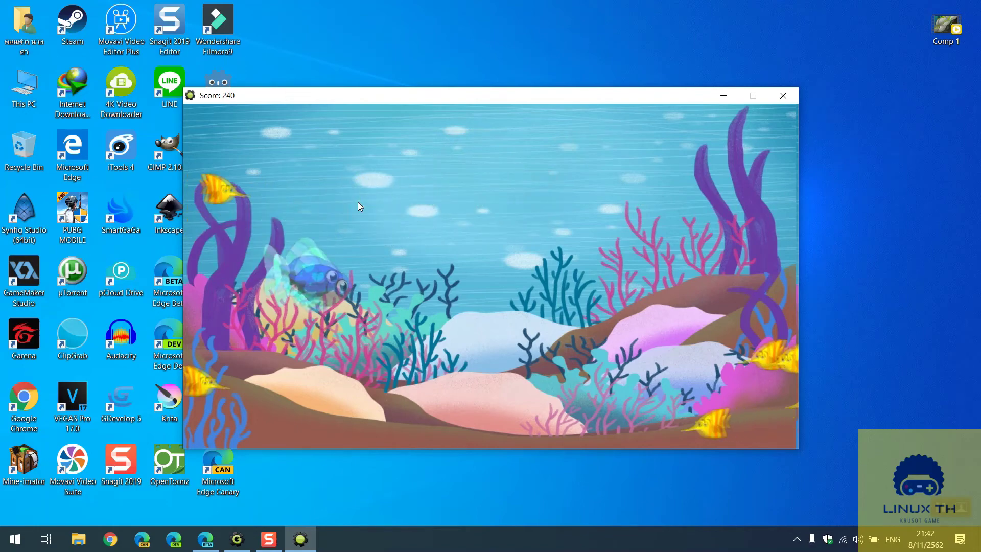
left_click(796, 95)
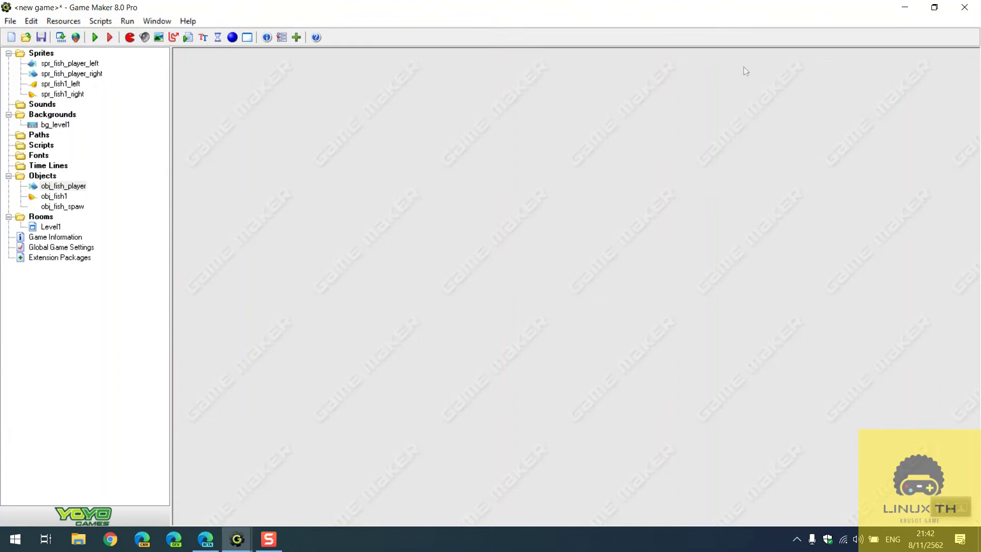
Create a new sprite and name it spr_fish2_left
left_click(129, 39)
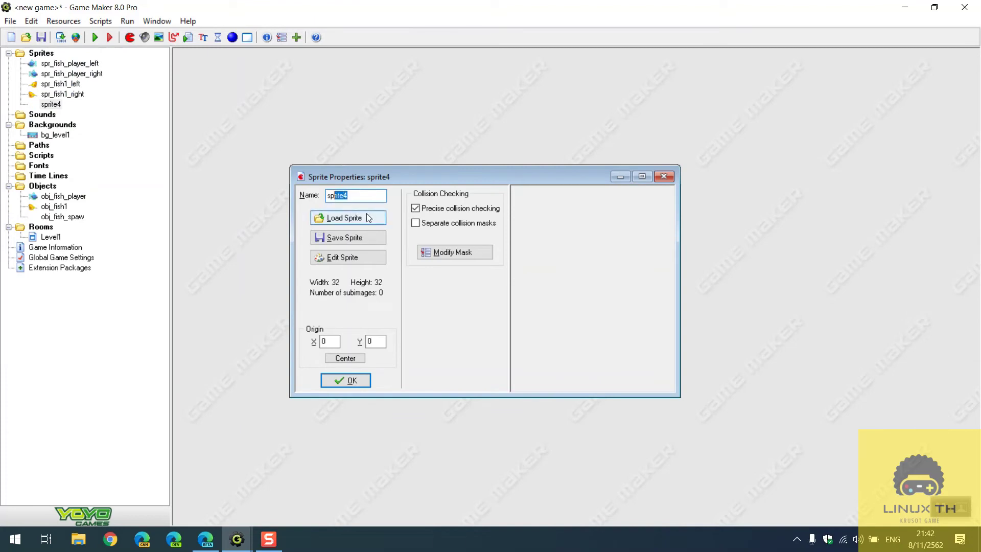
type("spr_fish2")
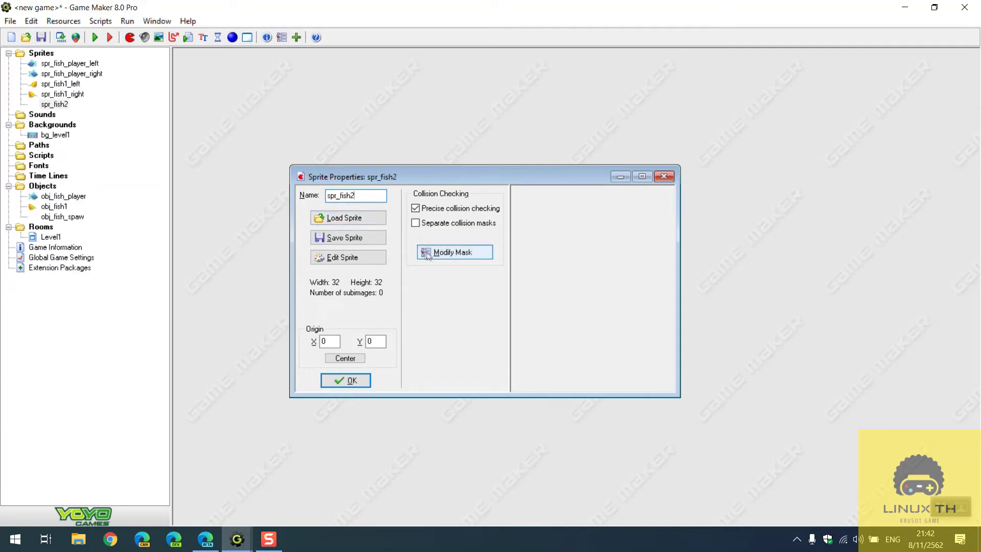
type("_left")
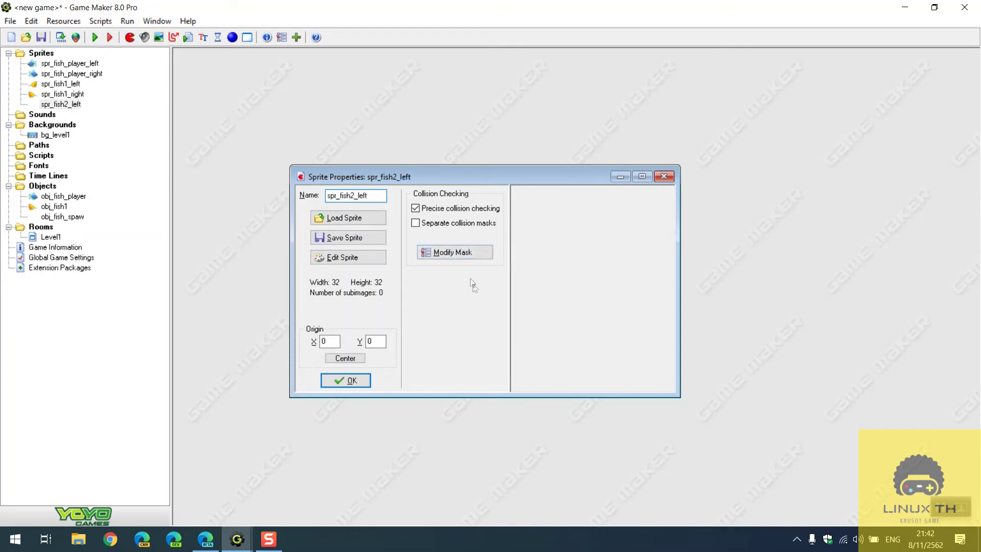
Load the silver fish image 186468 into spr_fish2_left with its background removed
left_click(365, 219)
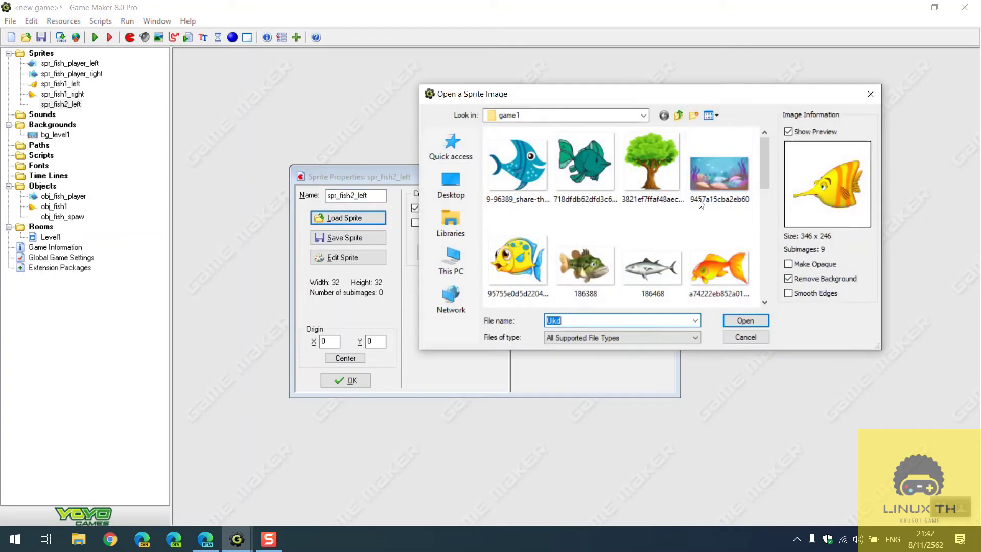
left_click(612, 271)
left_click(652, 267)
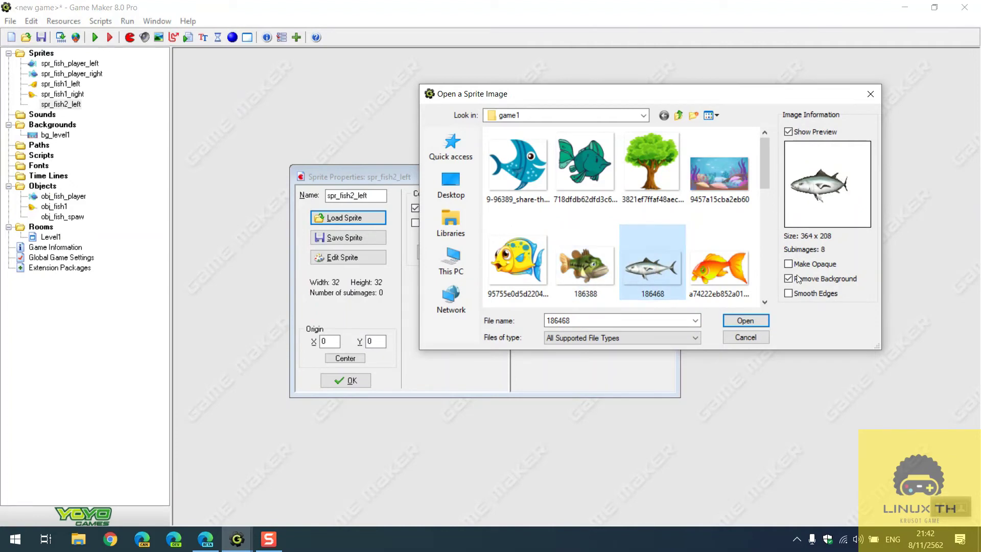
scroll(702, 240, "down", 5)
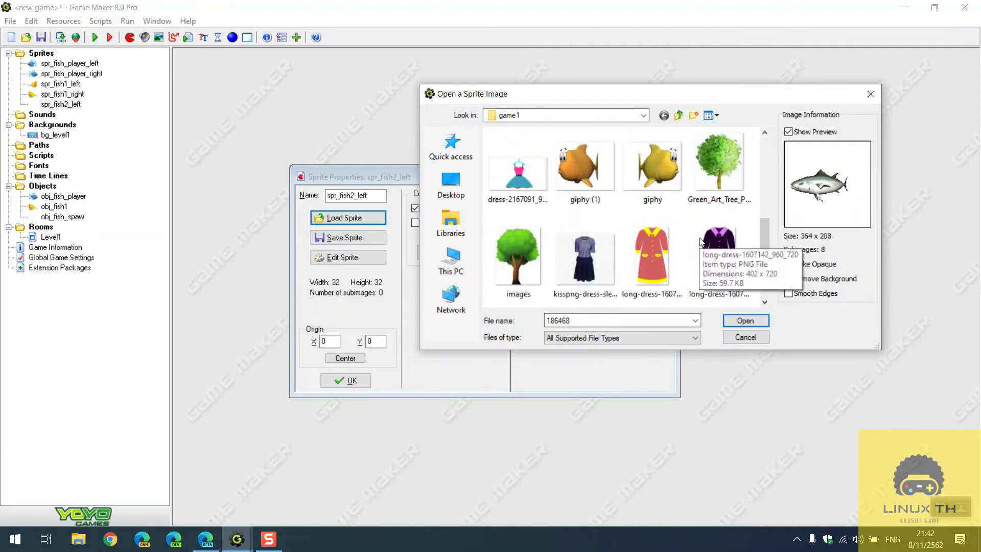
scroll(701, 240, "down", 2)
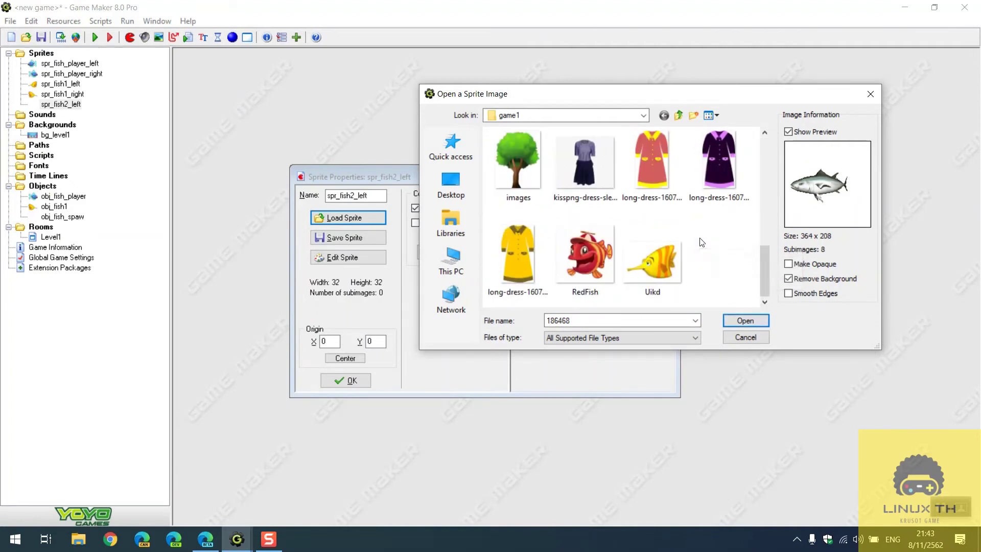
left_click(736, 320)
Stretch all spr_fish2_left frames to a height of 60 pixels with the aspect ratio kept, center the origin, and save the sprite
left_click(353, 258)
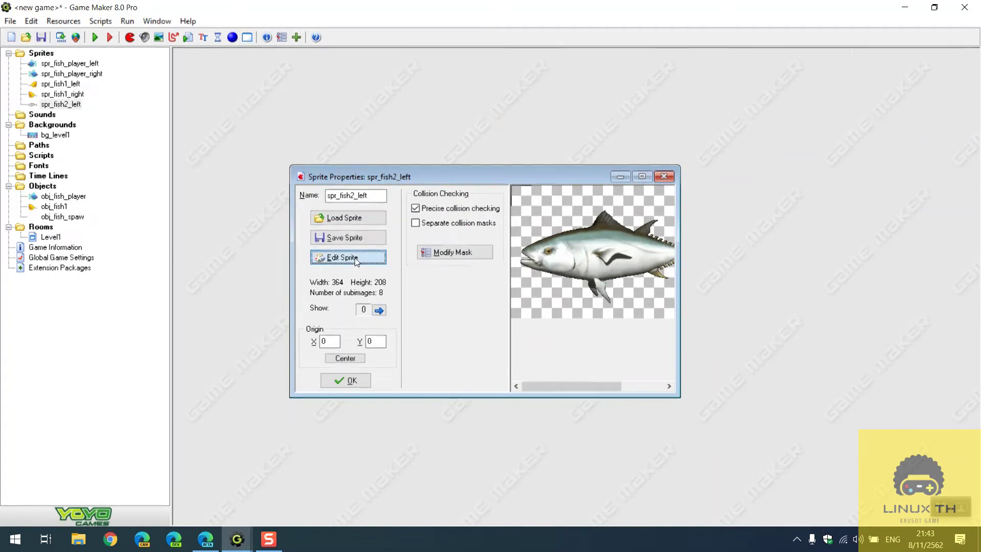
left_click(55, 21)
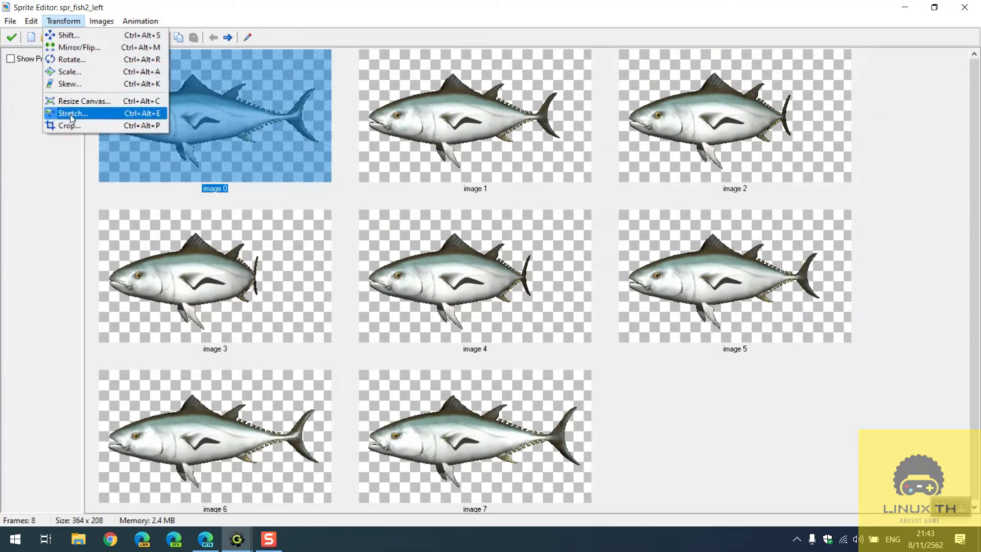
left_click(77, 114)
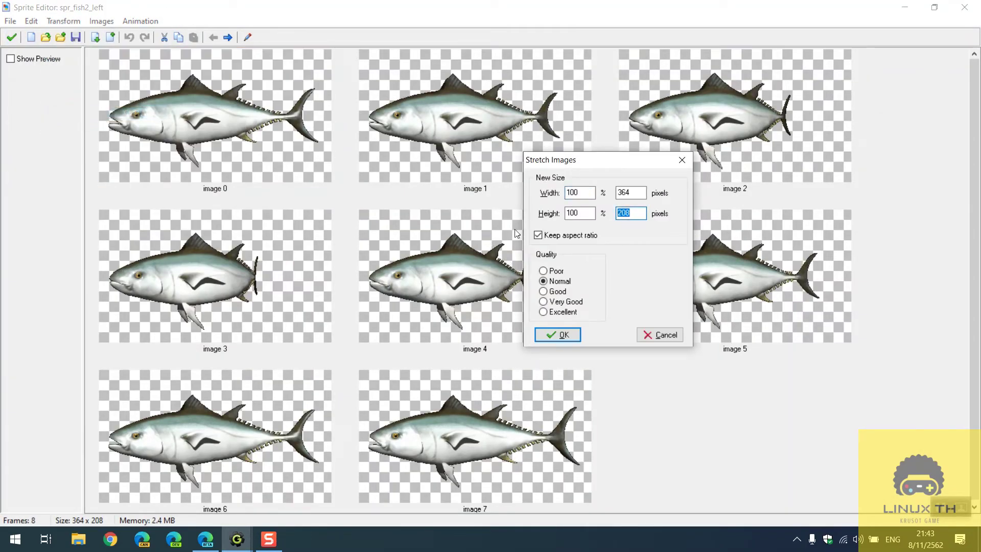
type("60")
key("Return")
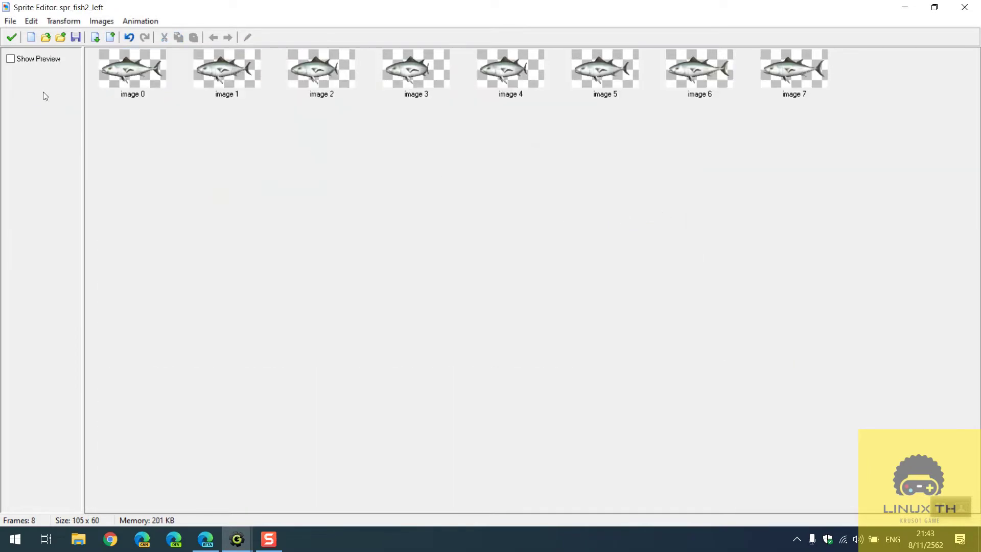
left_click(10, 39)
left_click(343, 380)
Duplicate spr_fish2_left, name the copy spr_fish2_right, and save it
right_click(51, 105)
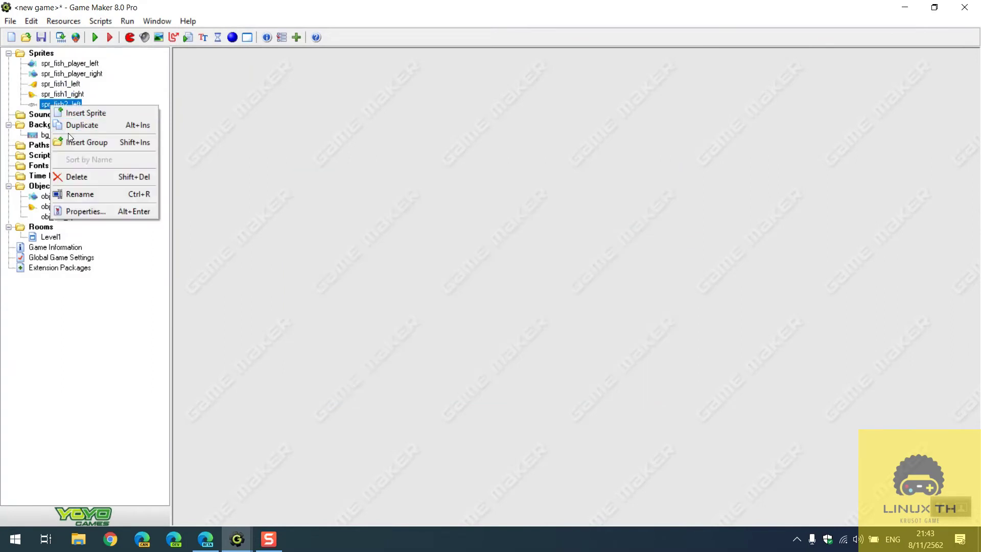
left_click(68, 127)
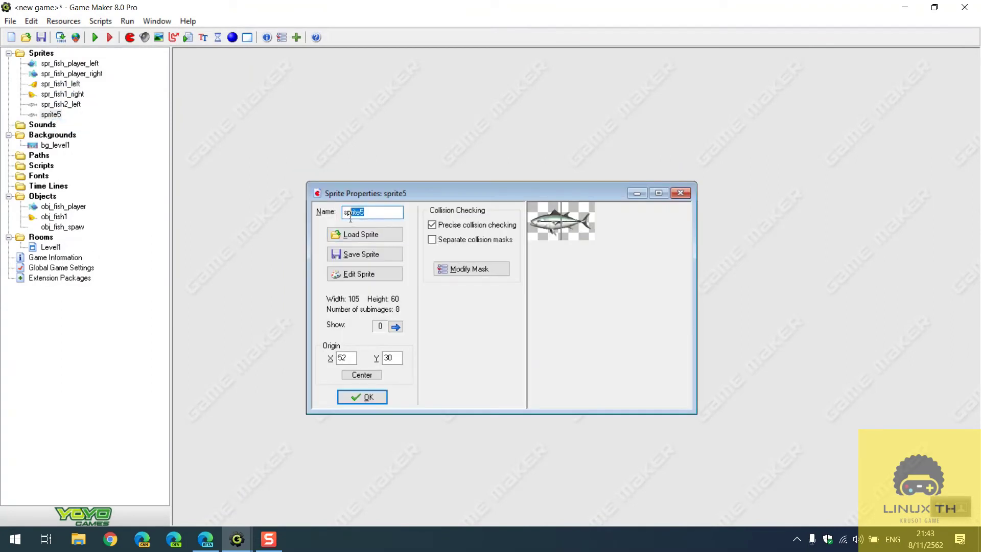
type("spr_fish2_righ")
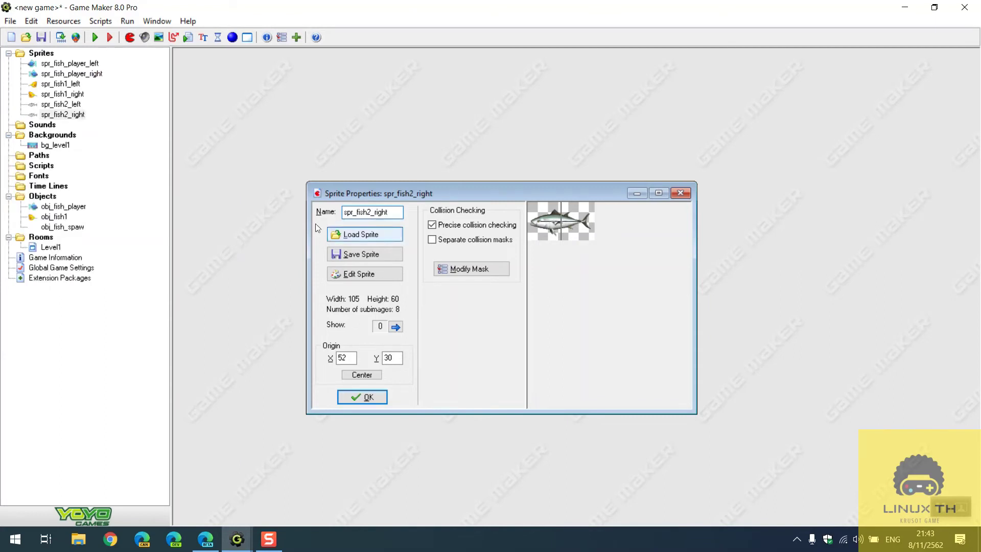
left_click(379, 397)
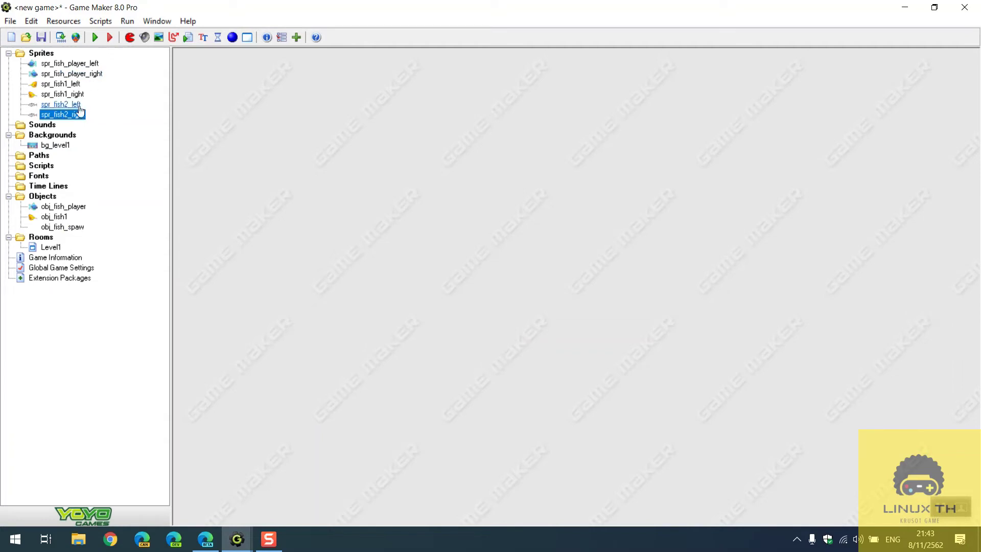
key("Up")
key("Up")
key("Up")
key("Up")
key("Up")
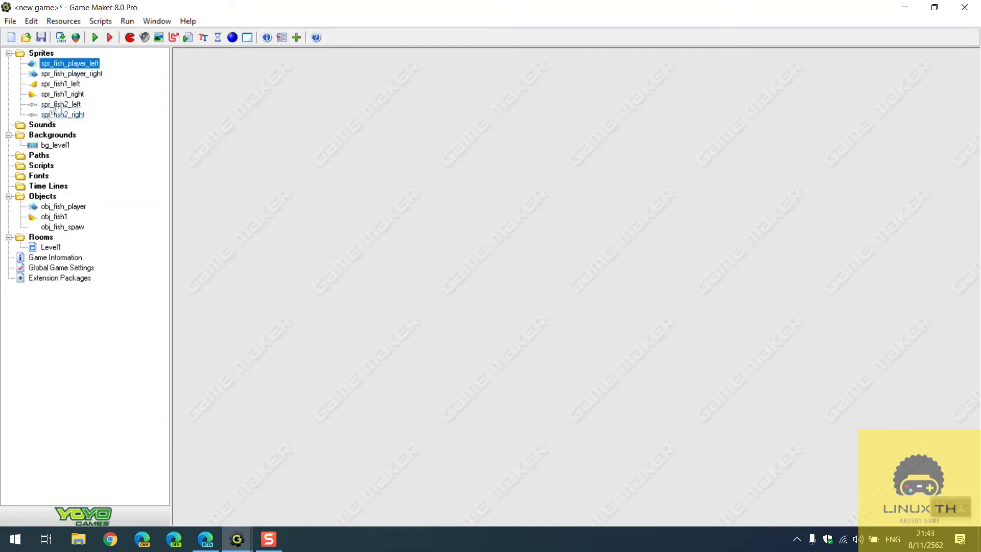
left_click(77, 86)
left_click(71, 105)
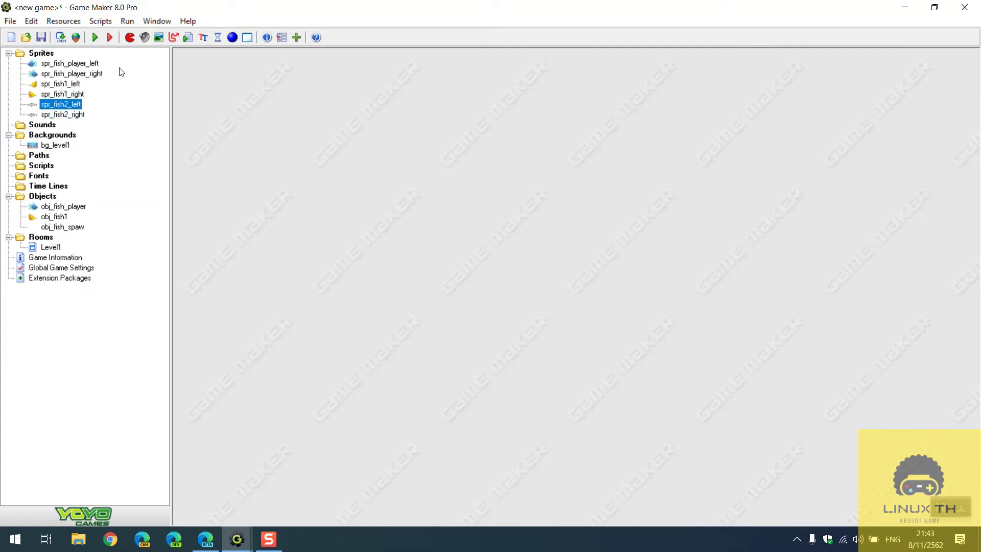
left_click(232, 38)
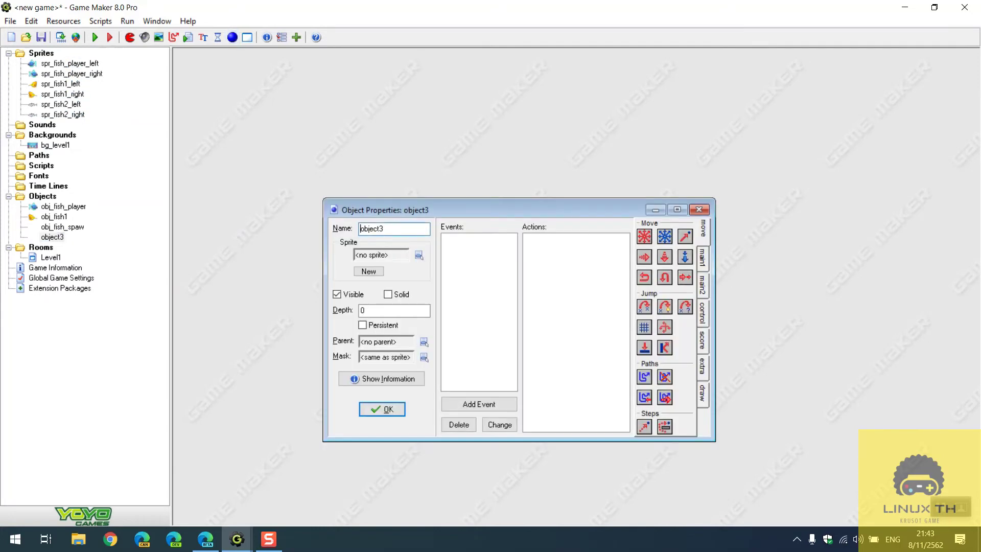
left_click(400, 409)
right_click(51, 239)
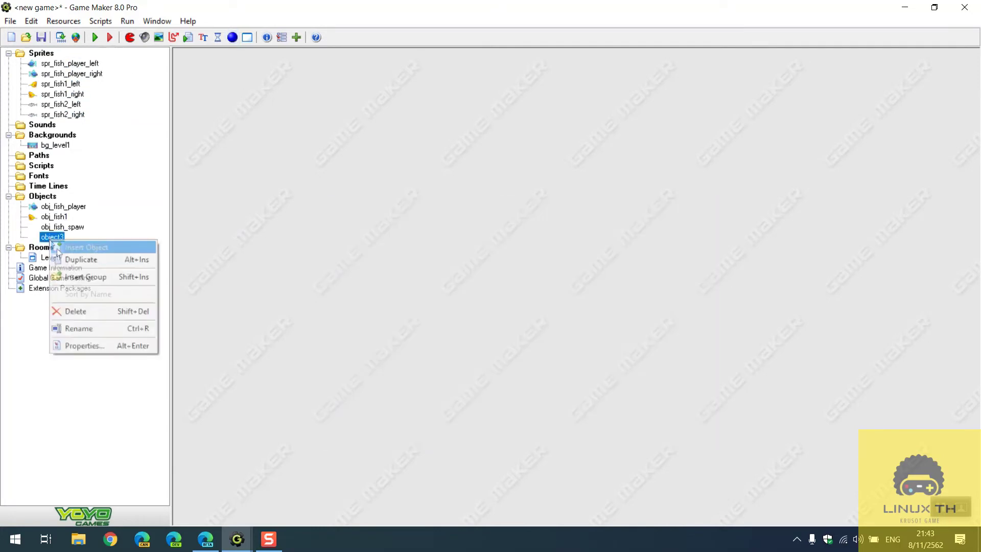
left_click(76, 311)
left_click(462, 300)
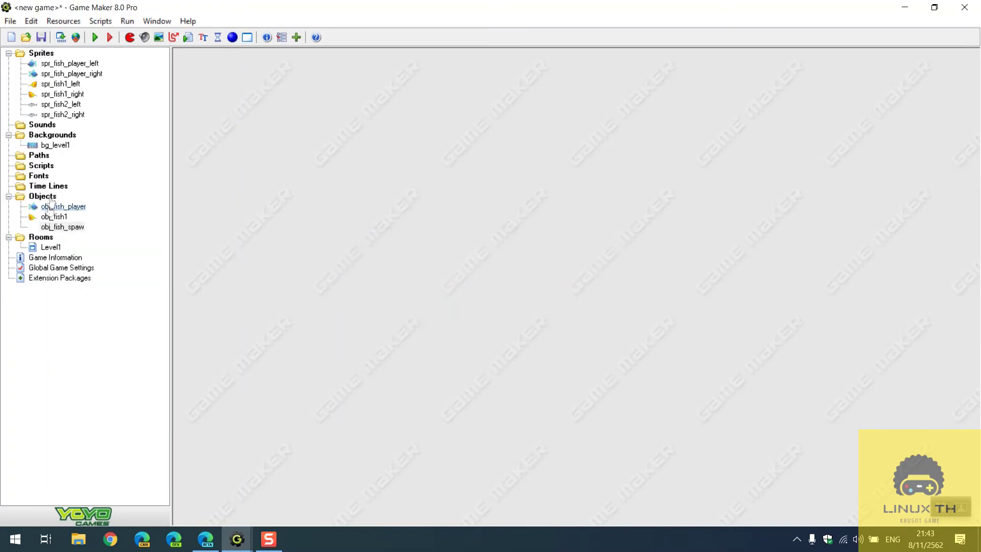
Duplicate obj_fish1, name the copy obj_fish2, and assign it the spr_fish2_right sprite
right_click(53, 217)
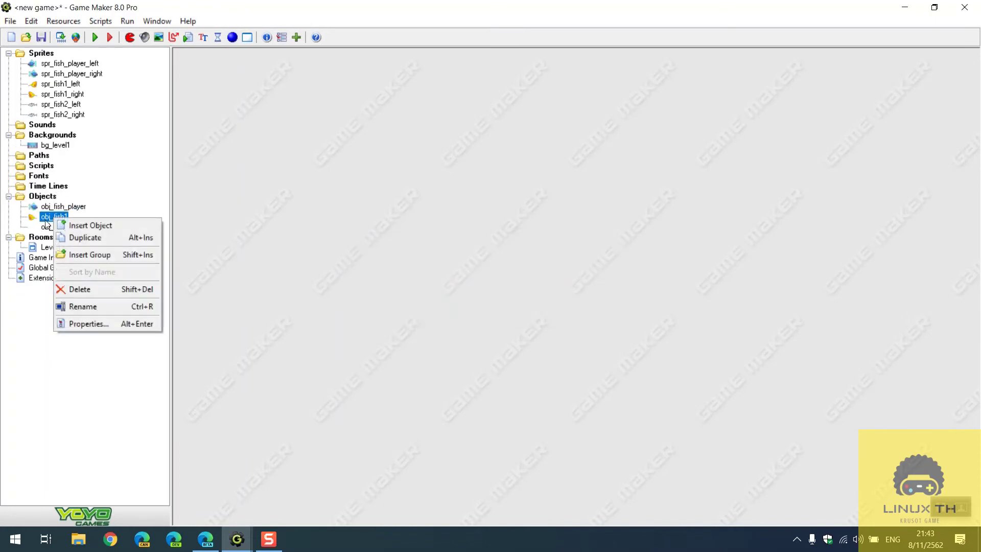
left_click(94, 241)
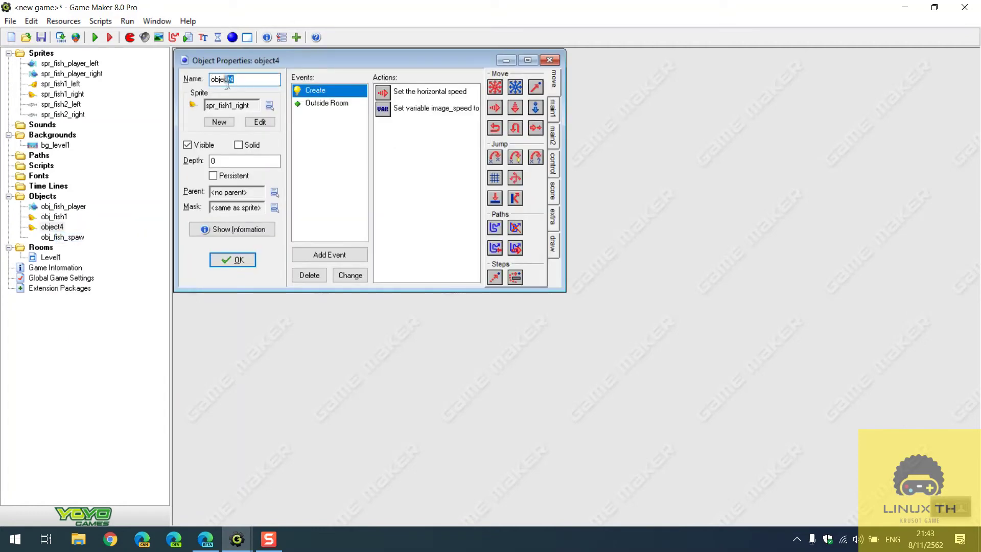
key("BackSpace")
key("BackSpace")
type("_")
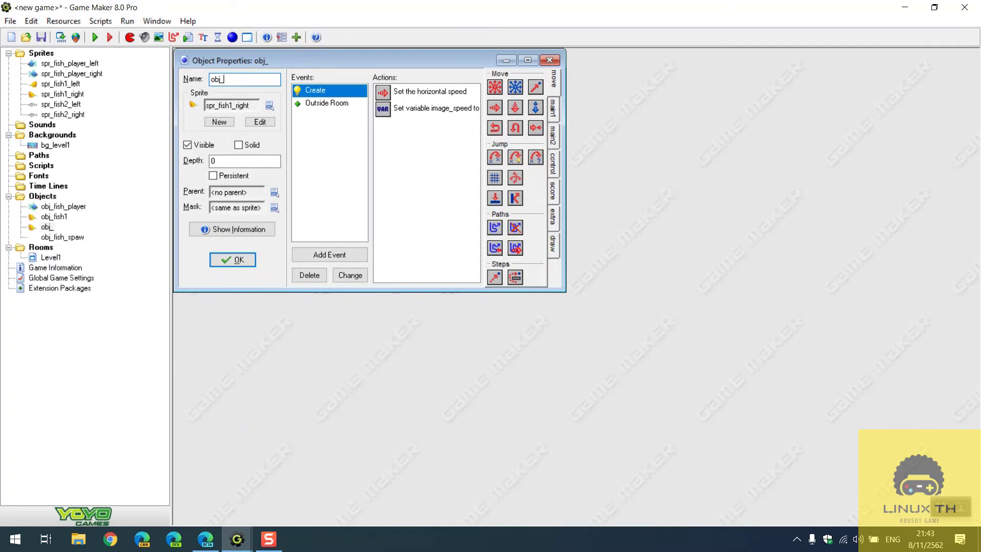
type("fish2")
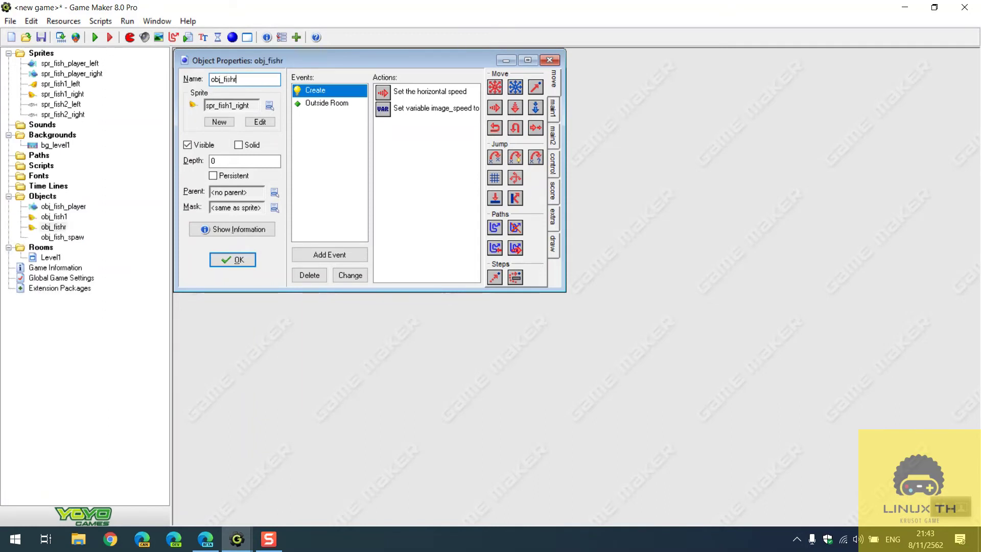
left_click(273, 106)
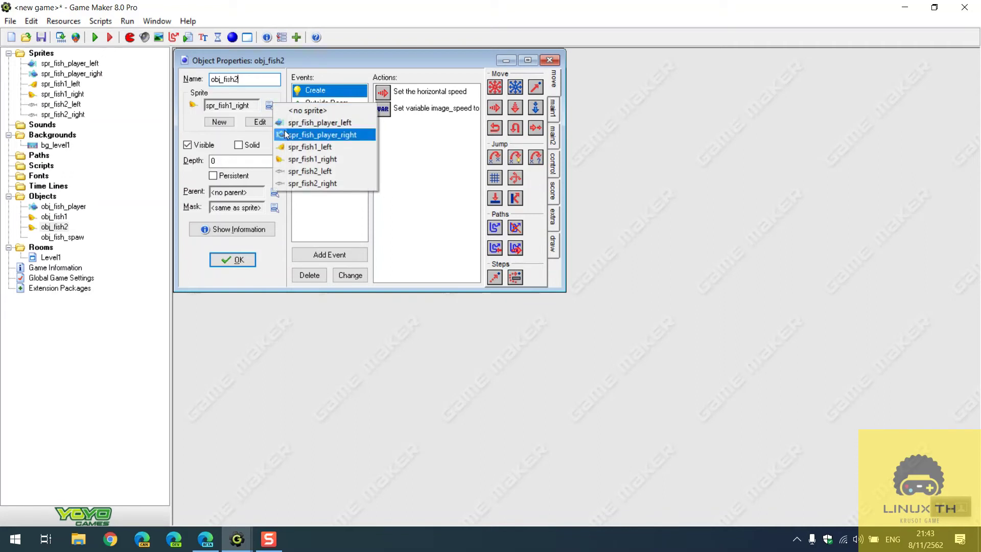
left_click(327, 181)
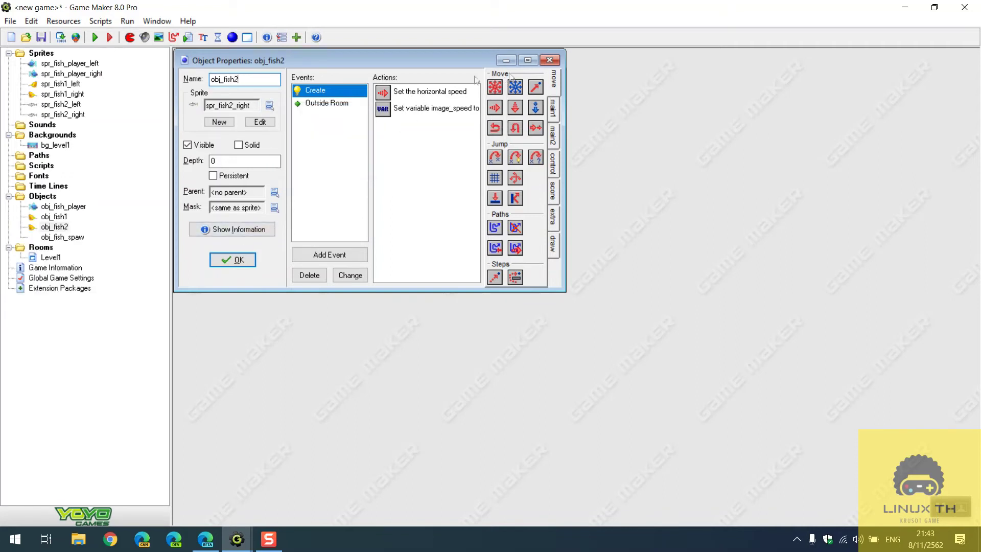
Review obj_fish2's Create event speed settings and the first hspeed test in its Outside Room event
left_click(333, 104)
left_click(526, 60)
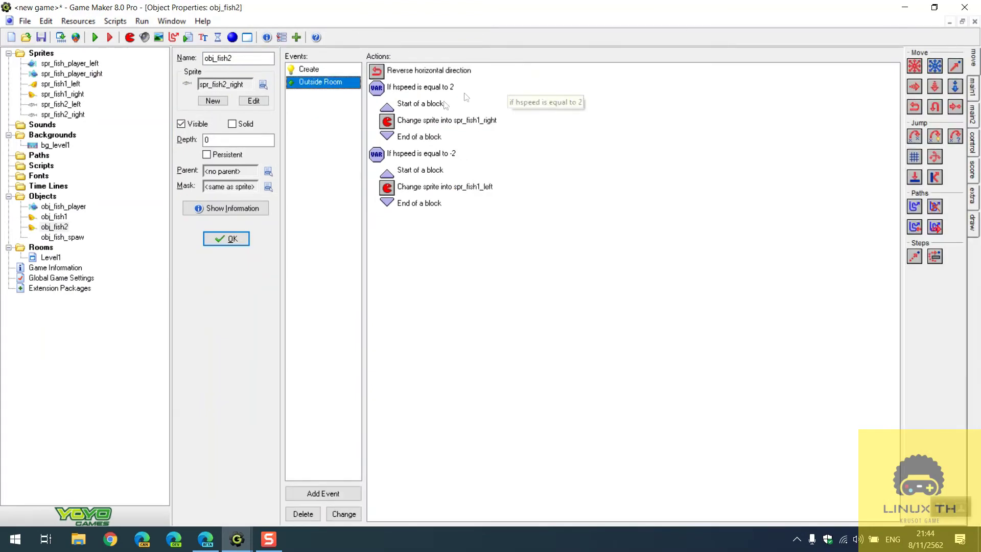
left_click(320, 68)
left_click(434, 71)
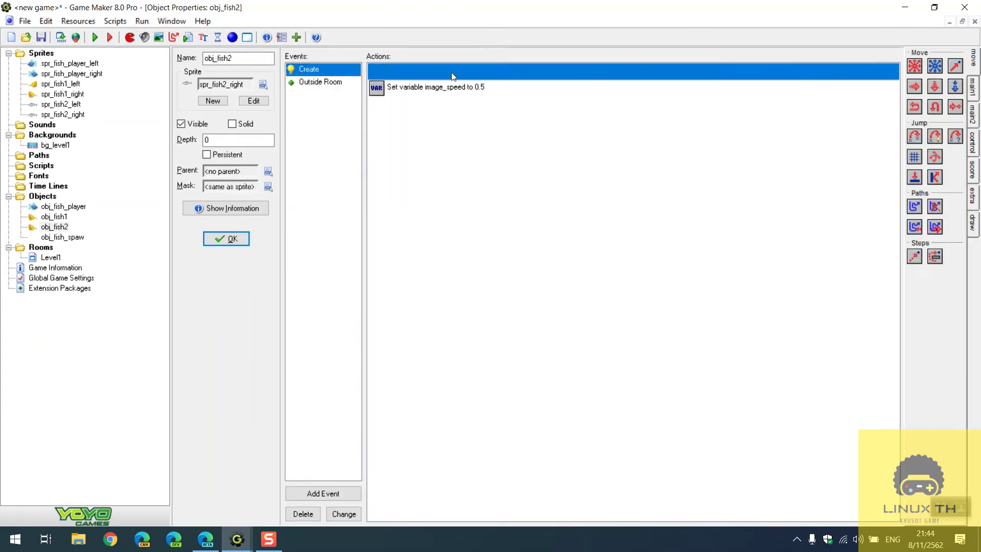
double_click(428, 76)
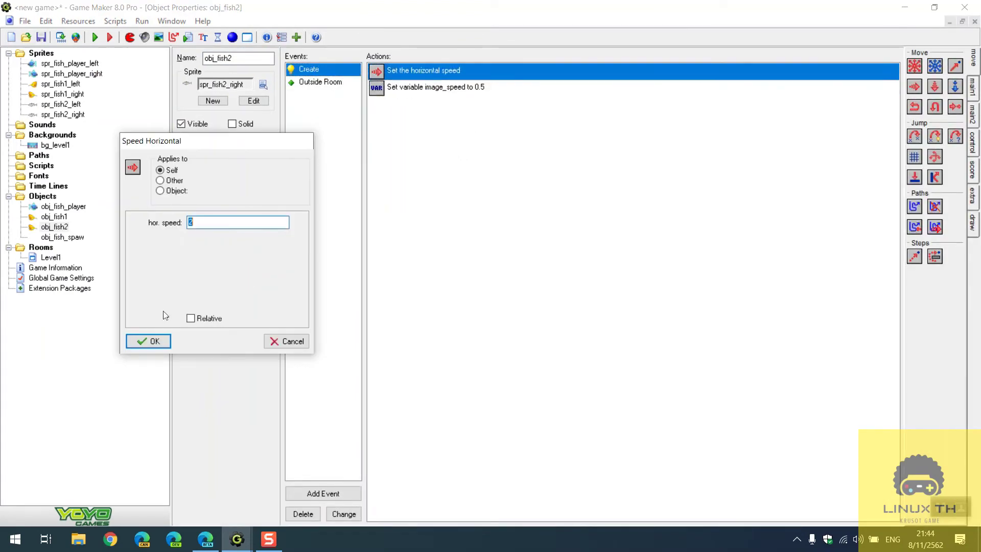
key("Return")
double_click(454, 87)
key("Return")
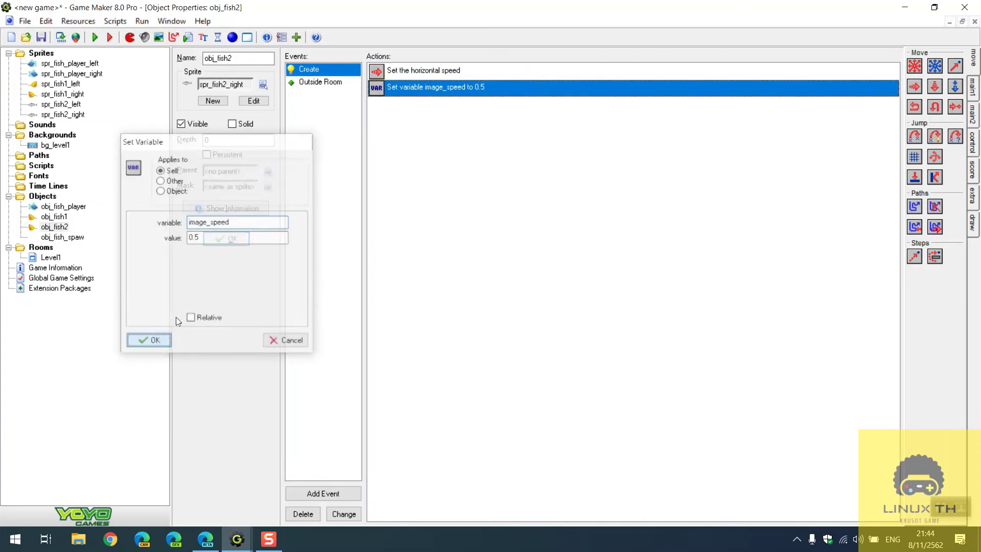
left_click(326, 84)
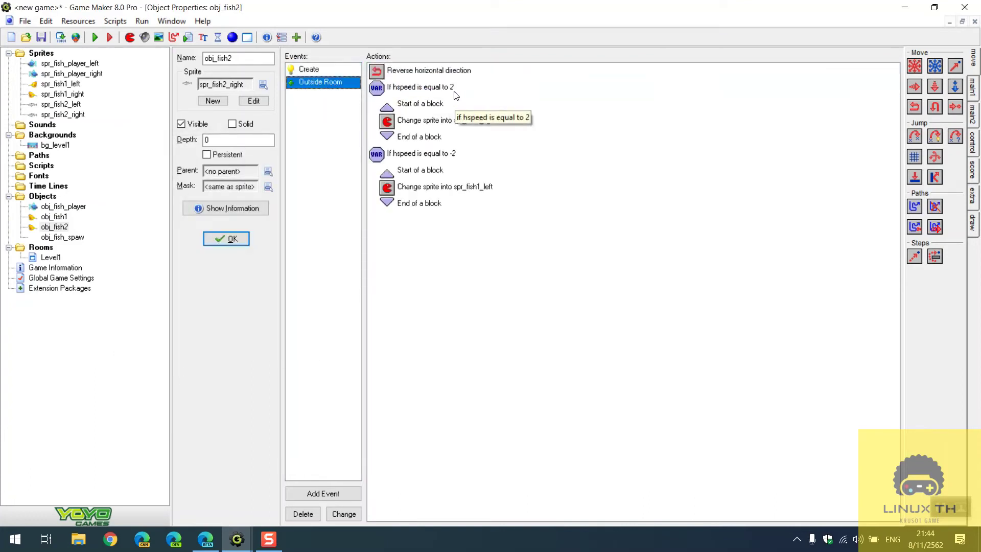
double_click(454, 87)
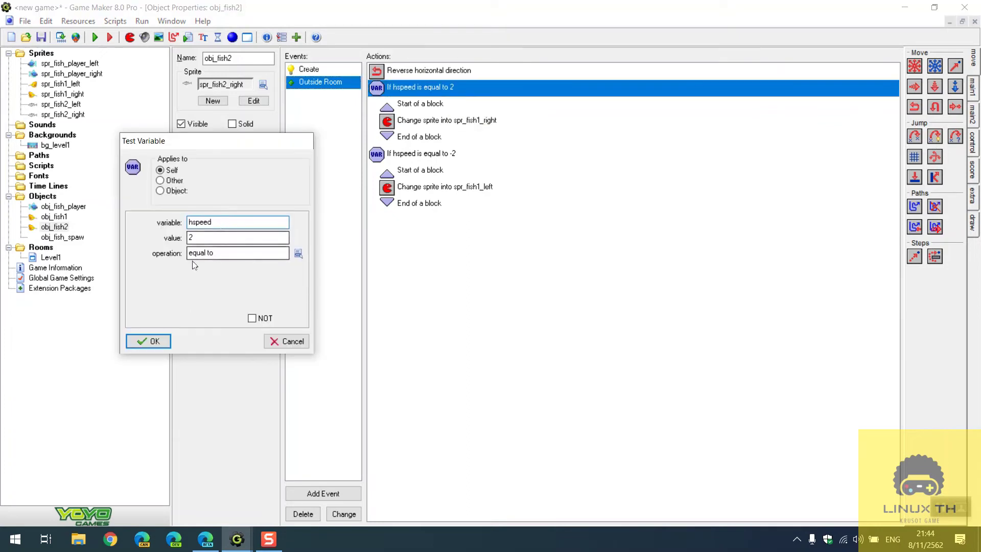
left_click(152, 341)
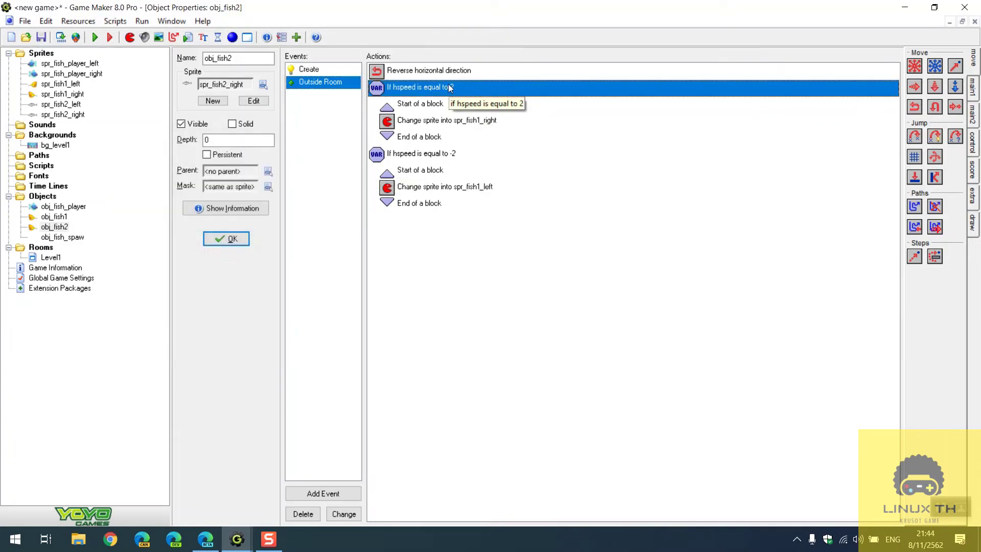
In obj_fish2's Outside Room event, set the Change Sprite actions to spr_fish2_right for hspeed 2 and spr_fish2_left for hspeed -2
double_click(466, 120)
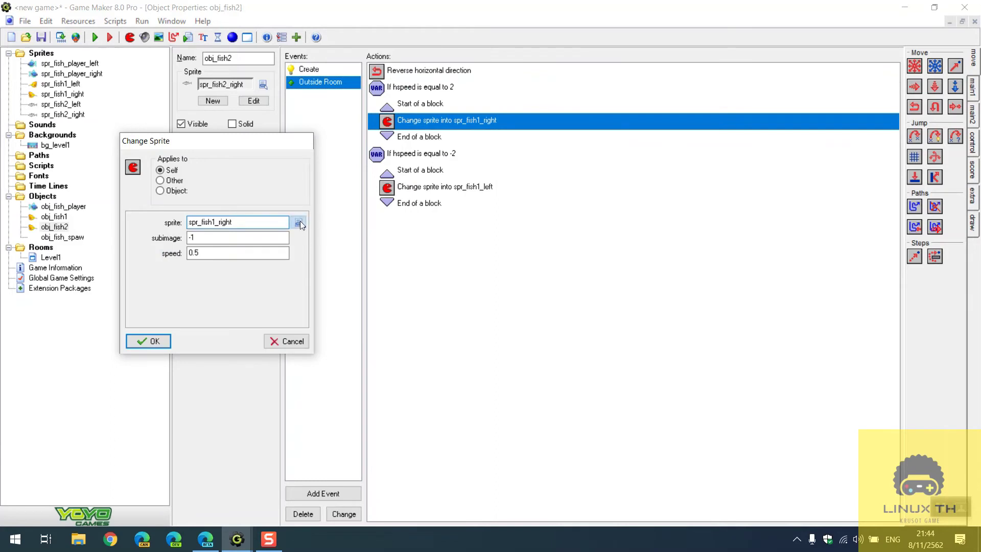
left_click(298, 223)
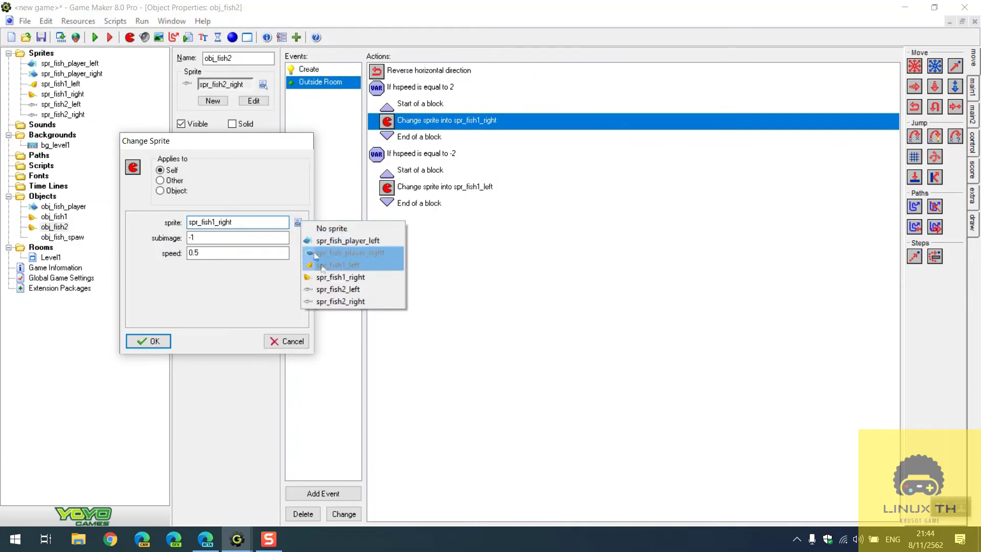
left_click(340, 302)
left_click(156, 341)
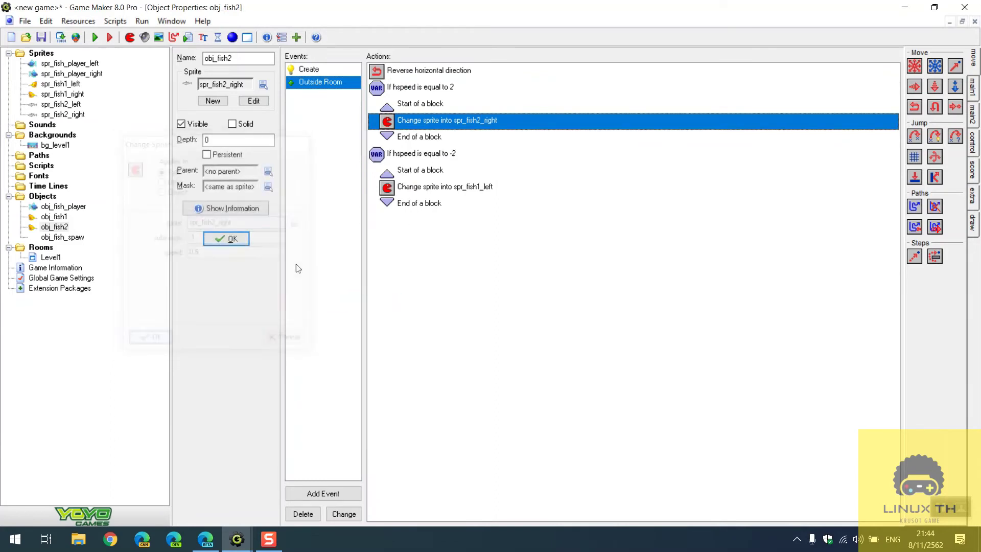
double_click(445, 187)
left_click(298, 222)
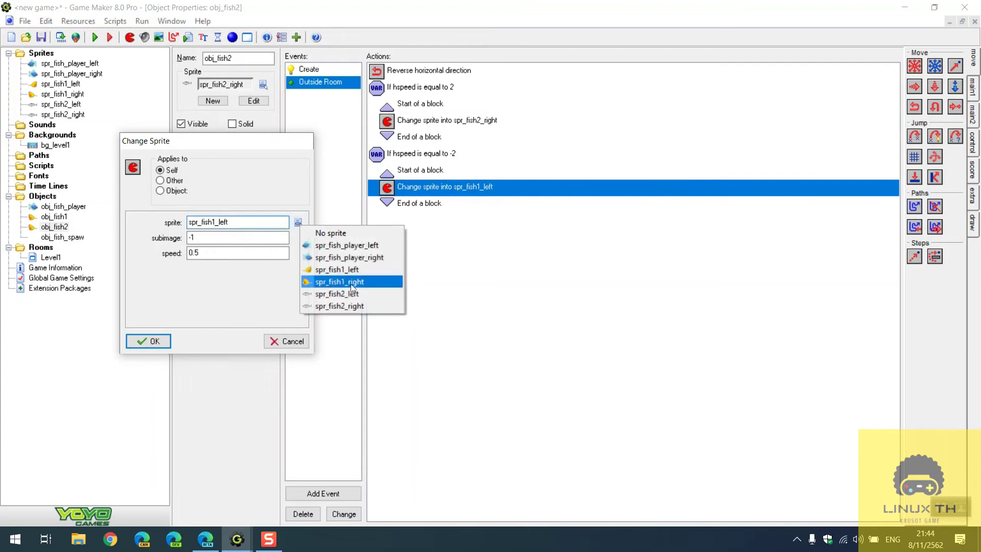
left_click(338, 293)
left_click(148, 342)
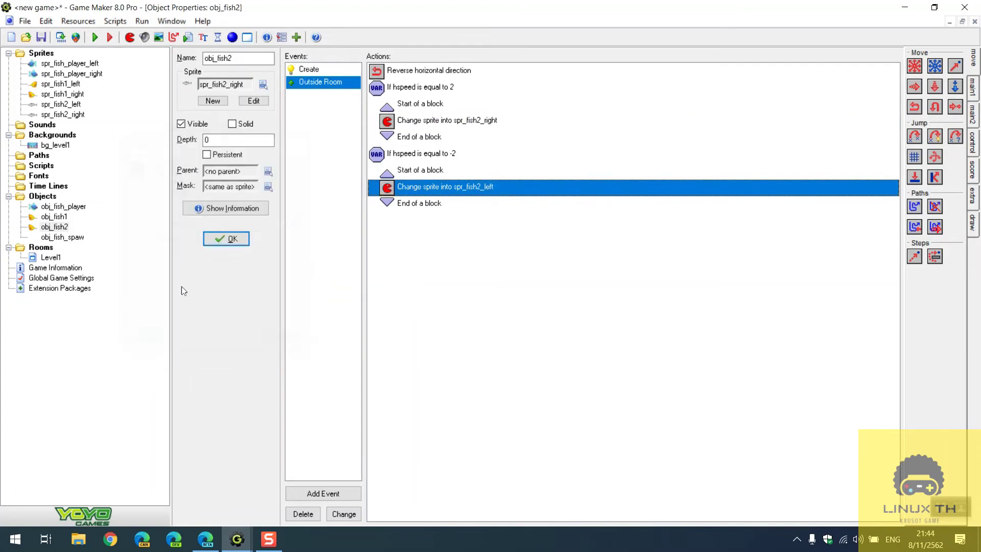
Save obj_fish2 and open obj_fish_spaw, selecting the end of the existing spawn block in its Step event
left_click(225, 237)
left_click(75, 237)
left_click(76, 239)
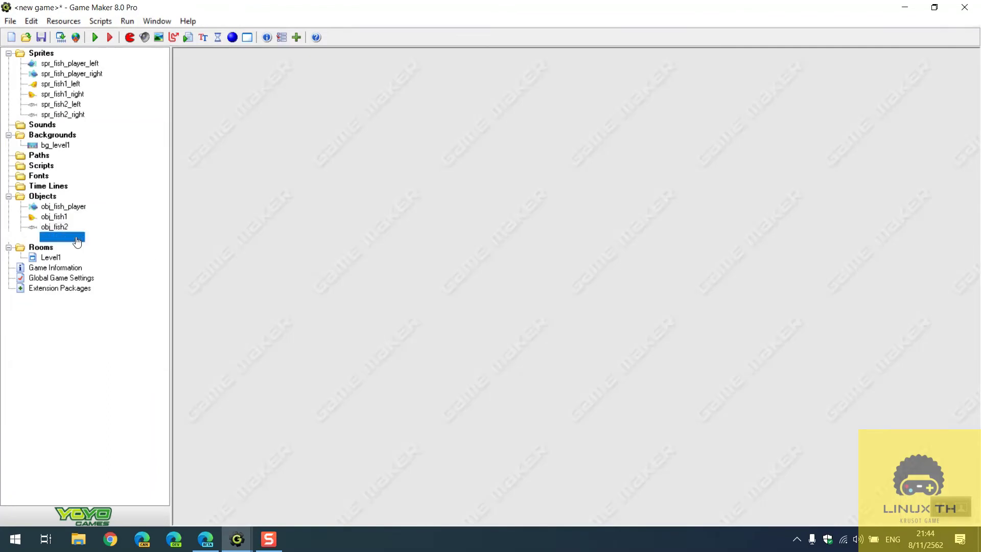
left_click(544, 74)
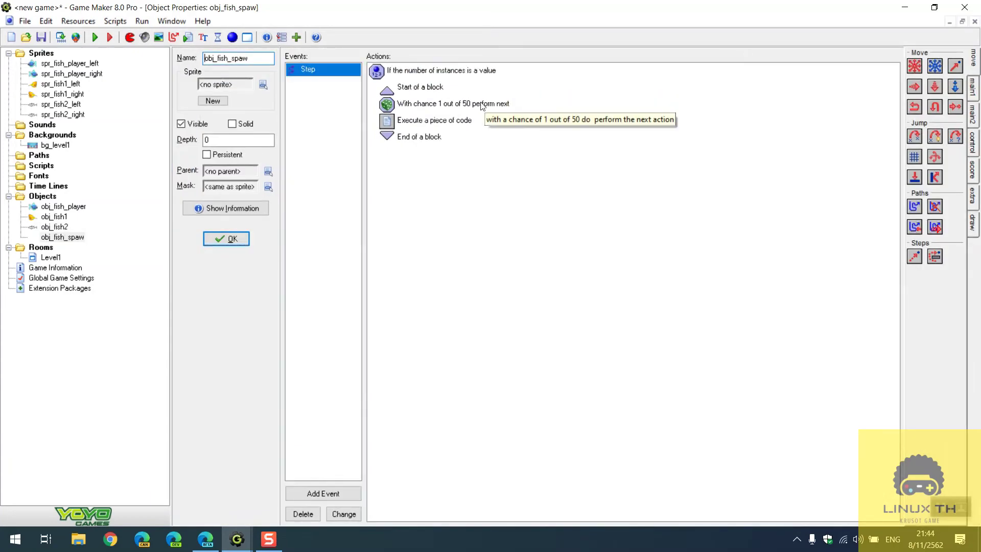
left_click(440, 71)
left_click(430, 137)
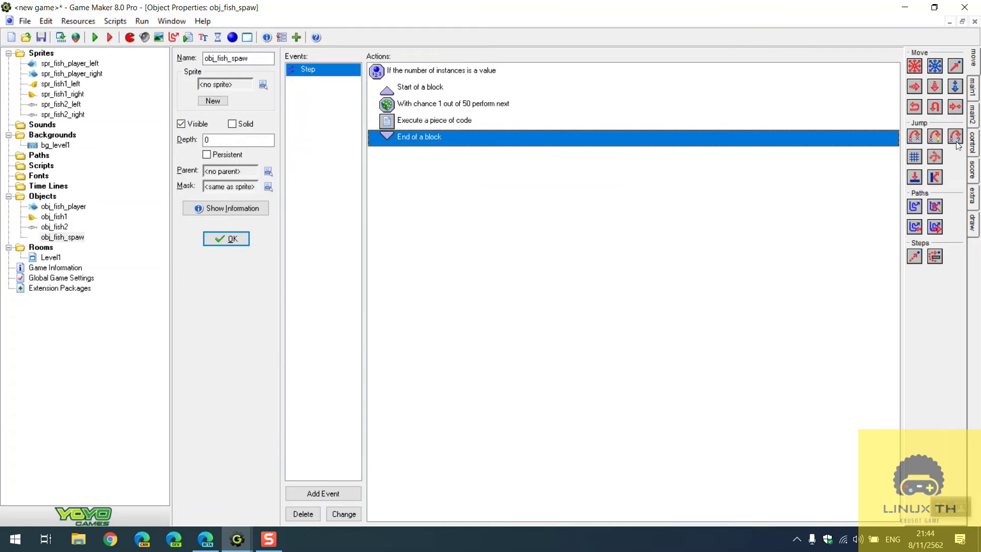
Add a Test Instance Count action after the first block, checking that obj_fish2 instances are Smaller than 10
left_click(973, 142)
left_click_drag(916, 86, 564, 183)
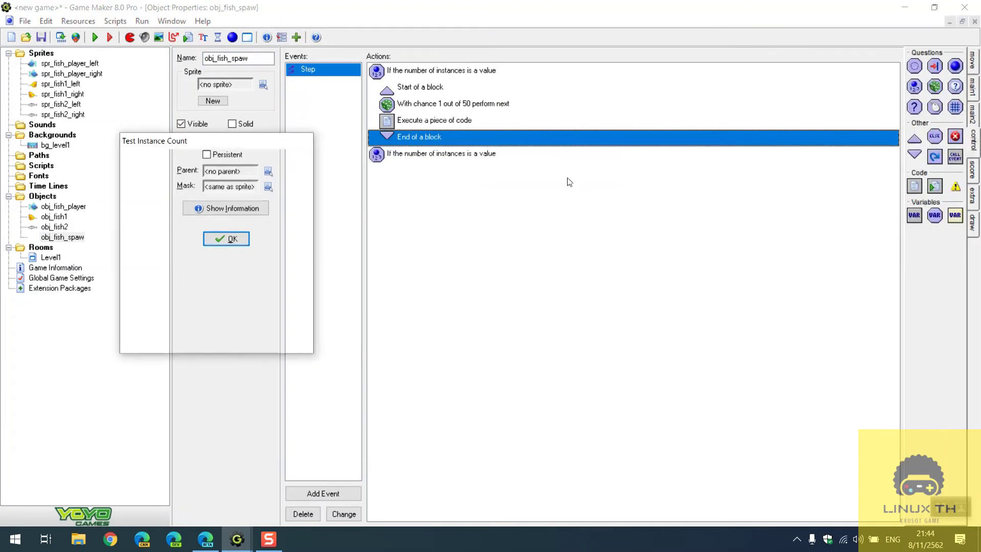
left_click_drag(236, 141, 484, 182)
double_click(506, 278)
type("1")
left_click(547, 264)
left_click(580, 303)
left_click(547, 294)
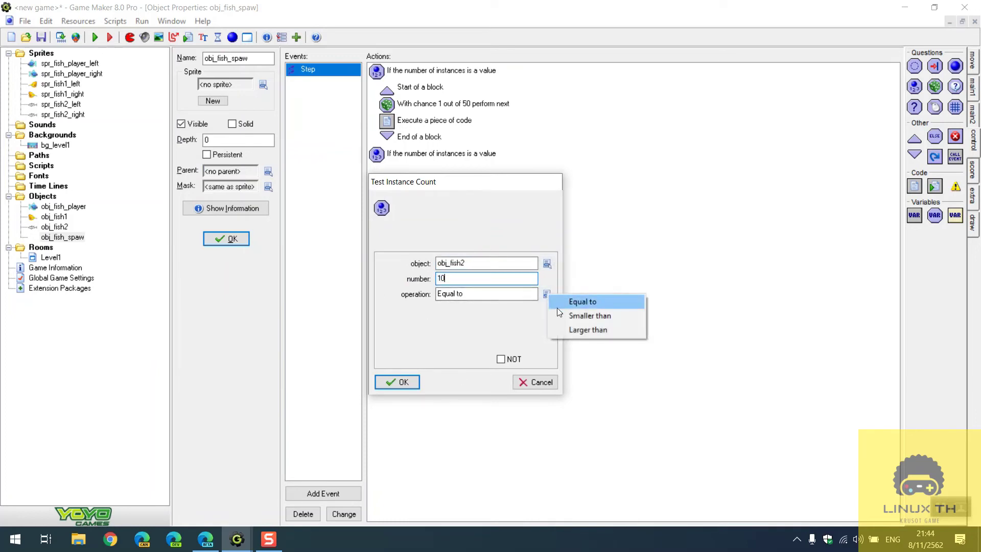
left_click(570, 313)
left_click(397, 383)
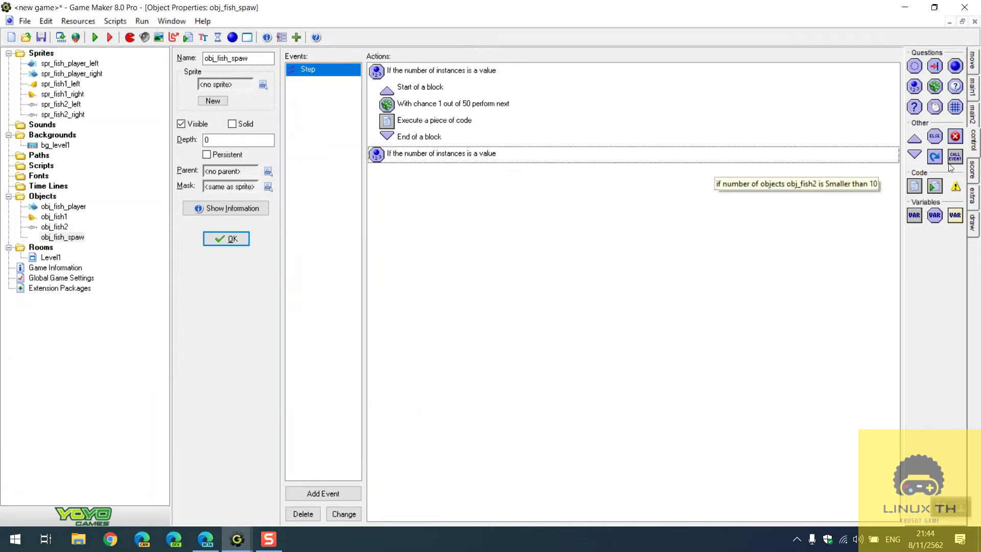
Add a Start/End block under the obj_fish2 count test, containing a Test Chance action with 70 sides
left_click_drag(914, 139, 868, 187)
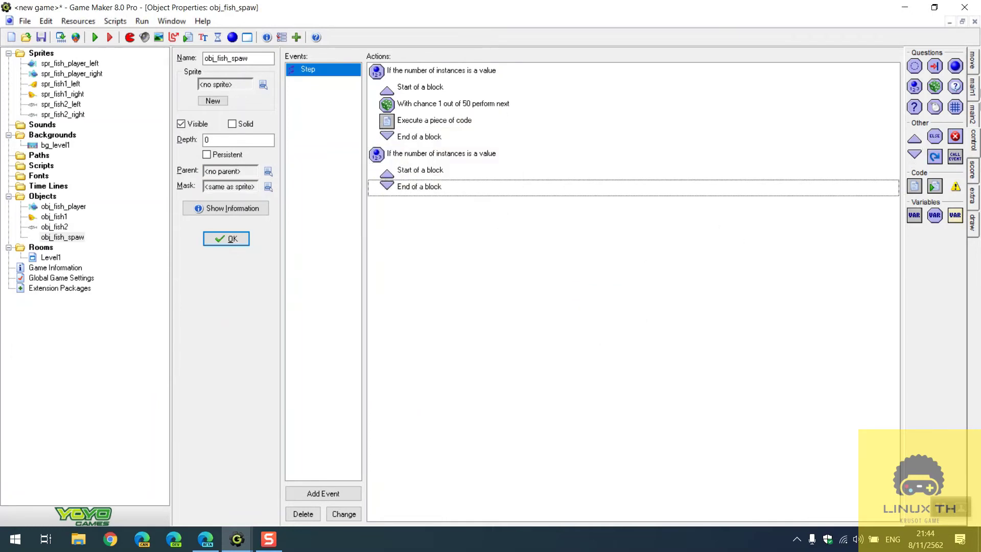
left_click_drag(933, 88, 474, 183)
key("Return")
Add an Execute Code action after the 1-in-70 chance and write instance_change(0,random(room_height),obj_fish2); in it
left_click_drag(915, 186, 455, 199)
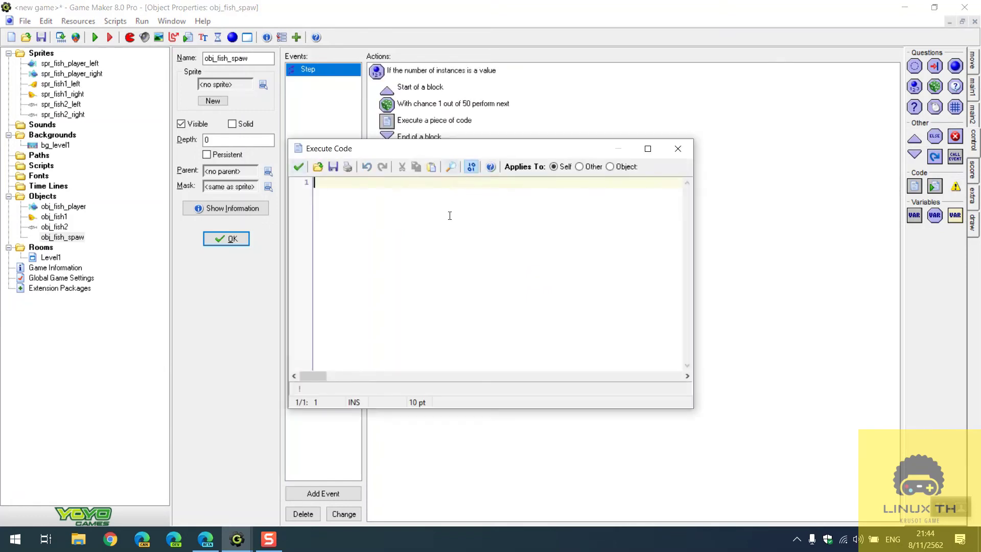
type("insta")
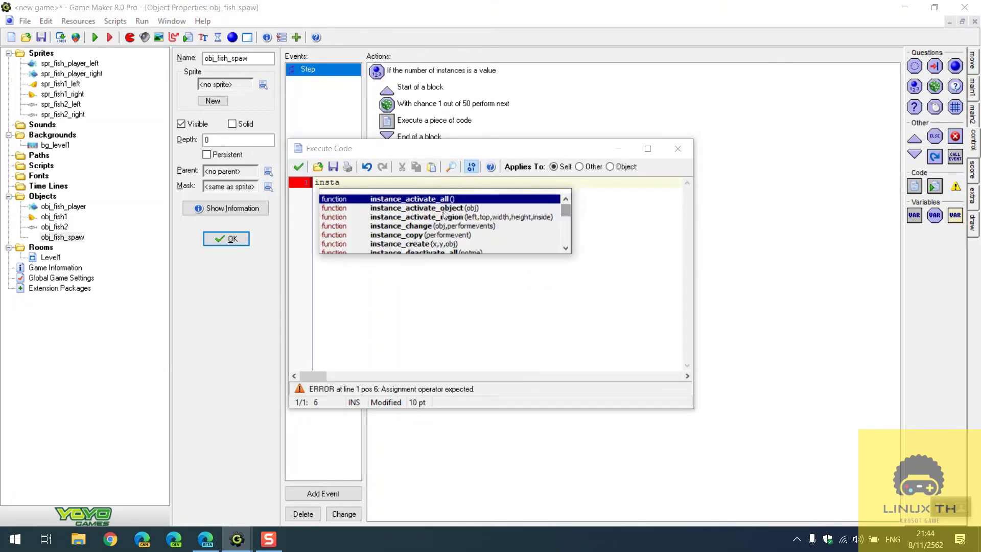
double_click(419, 226)
type("(")
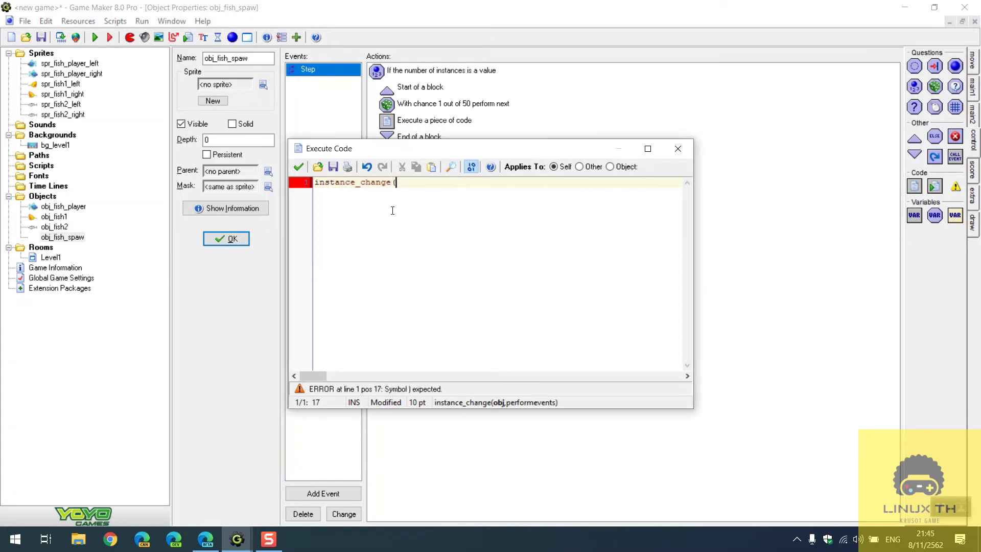
type("0,random")
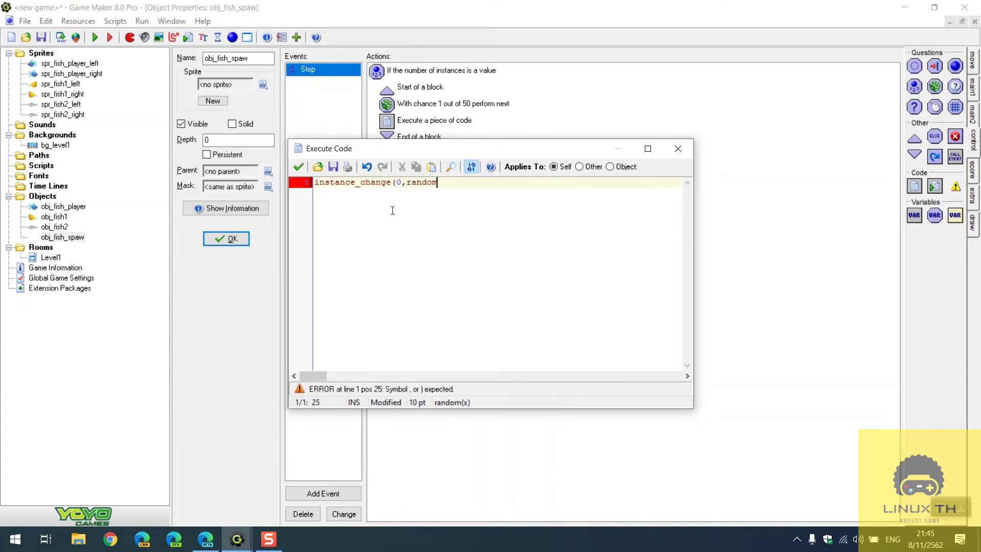
type("(room_height),")
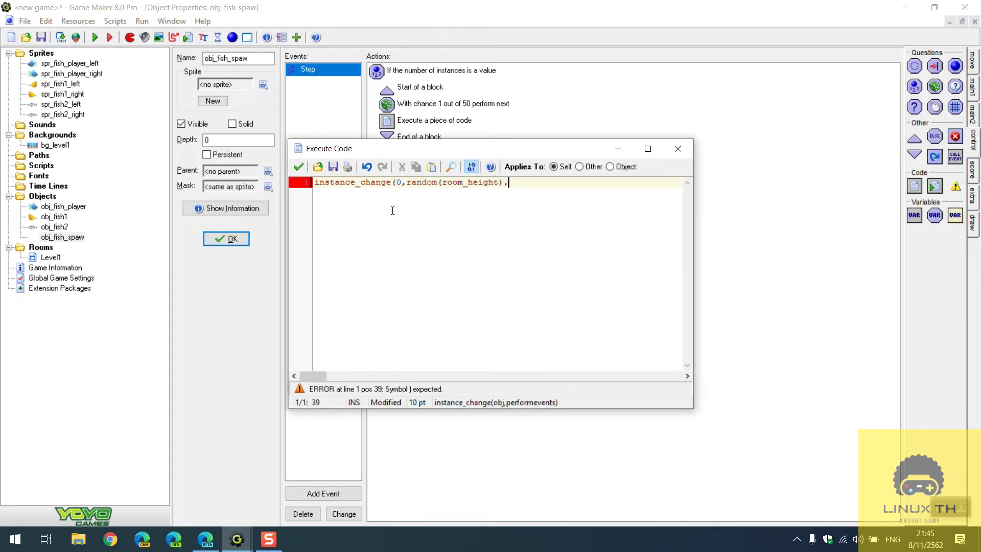
type("c")
type("bj_fish2")
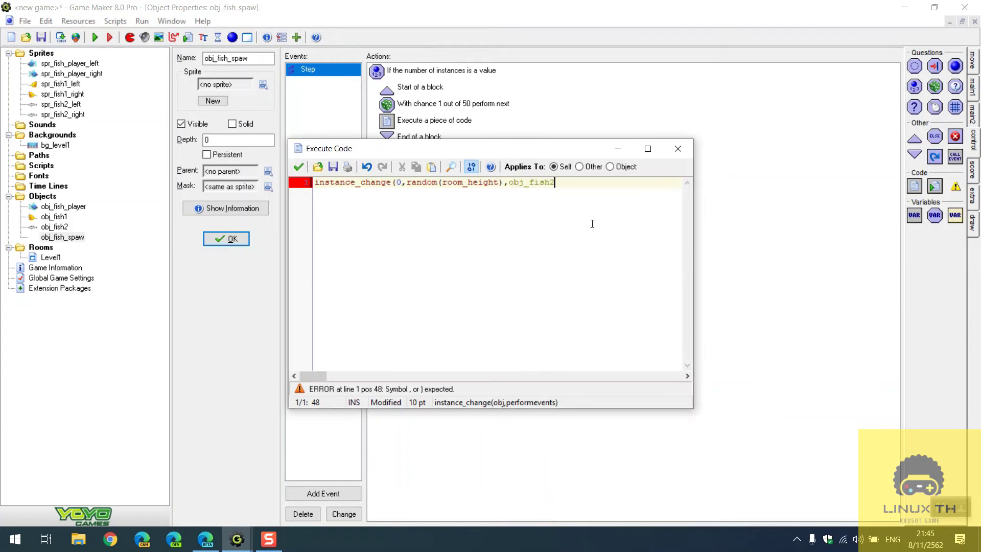
type(");")
Duplicate the instance_change line on a second line, set the copy's first argument to 990, and save the code
left_click_drag(588, 182, 136, 185)
key("ctrl+c")
left_click(597, 183)
key("Return")
key("ctrl+v")
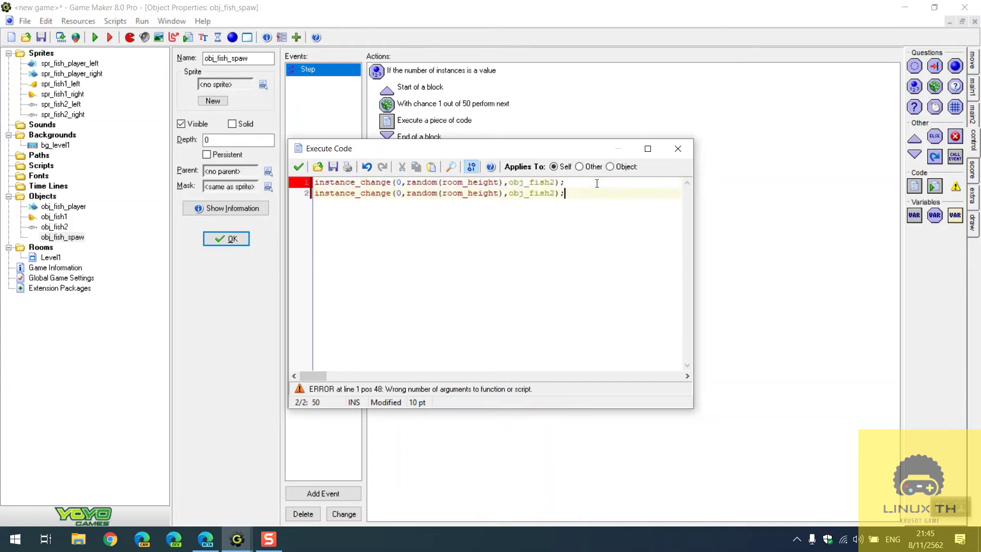
double_click(397, 194)
type("990")
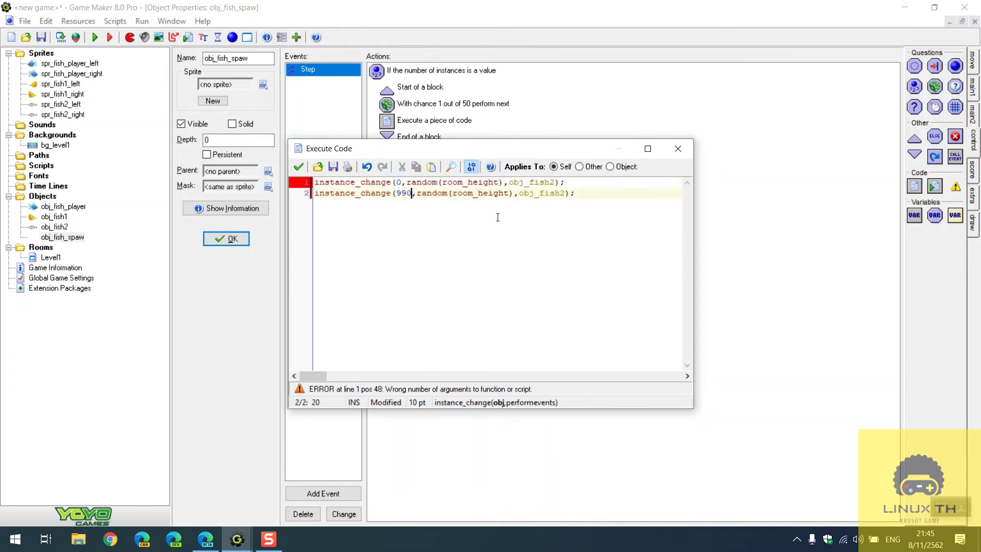
left_click(298, 167)
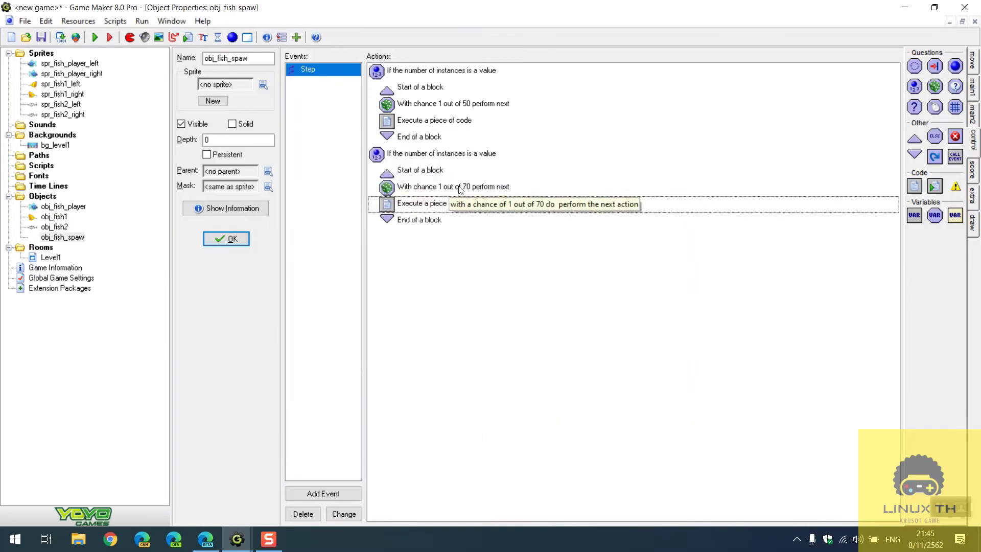
Check the first block's chance setting, set the obj_fish1 instance count test to 5, and save obj_fish_spaw
double_click(464, 108)
left_click(398, 386)
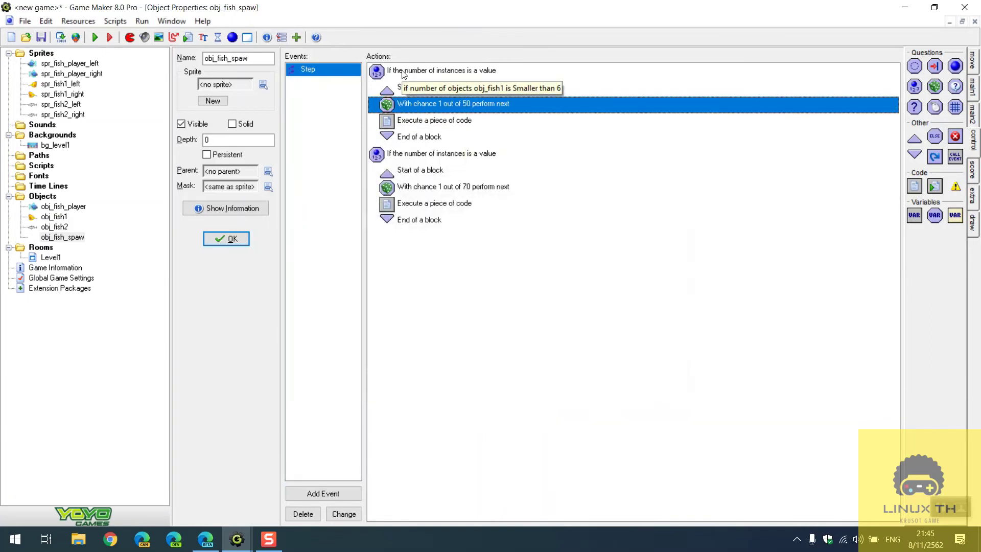
double_click(403, 74)
key("Tab")
type("5")
left_click(398, 382)
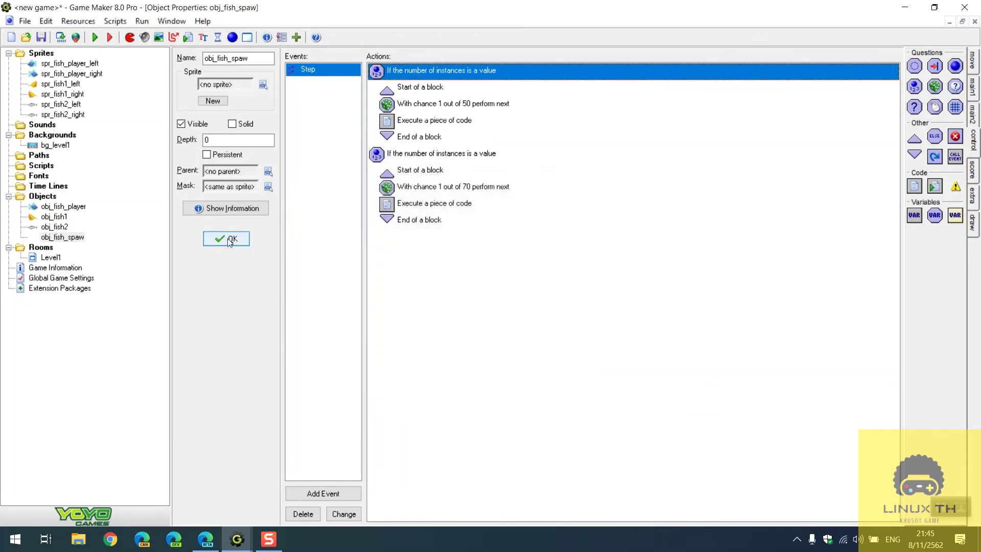
left_click(229, 241)
In obj_fish_player, duplicate the obj_fish1 collision event as a collision event with obj_fish2
double_click(64, 206)
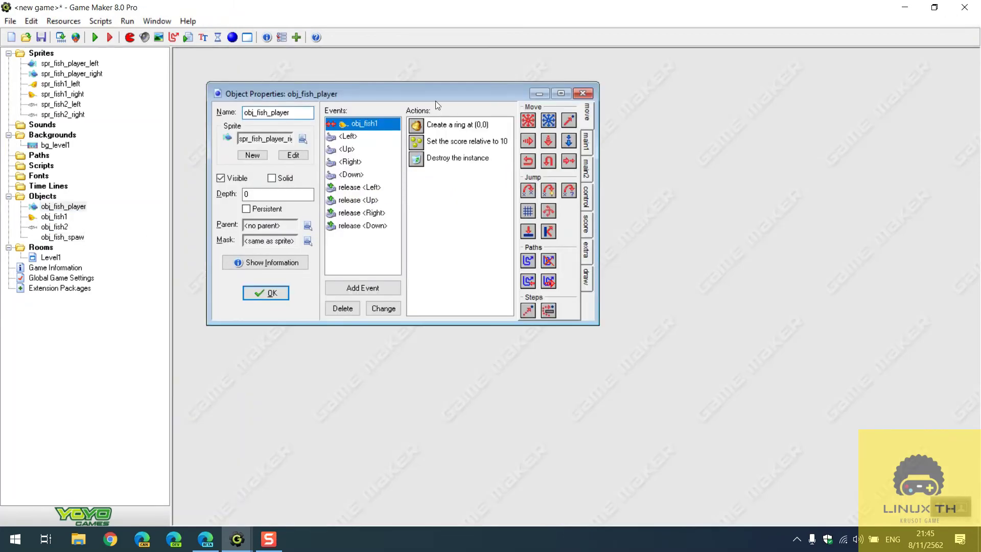
right_click(367, 128)
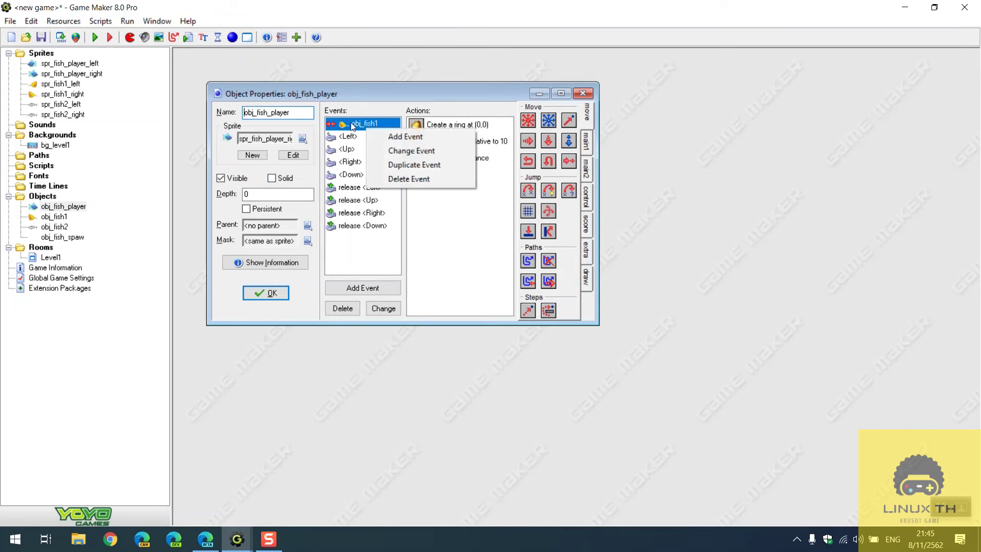
left_click(351, 123)
right_click(353, 125)
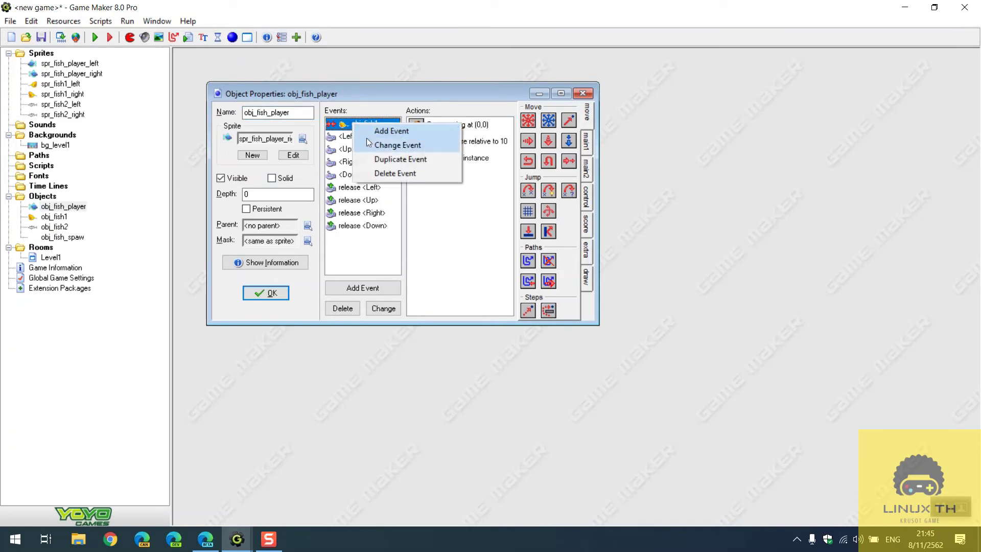
left_click(391, 159)
left_click(452, 301)
left_click(518, 333)
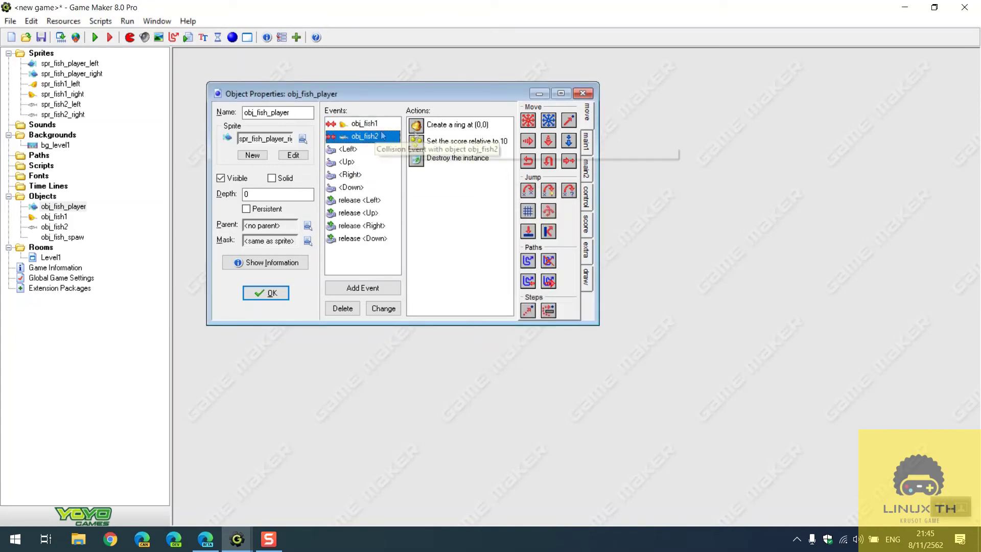
In the player's obj_fish2 collision event, set the relative score to 5 and save the object
double_click(460, 141)
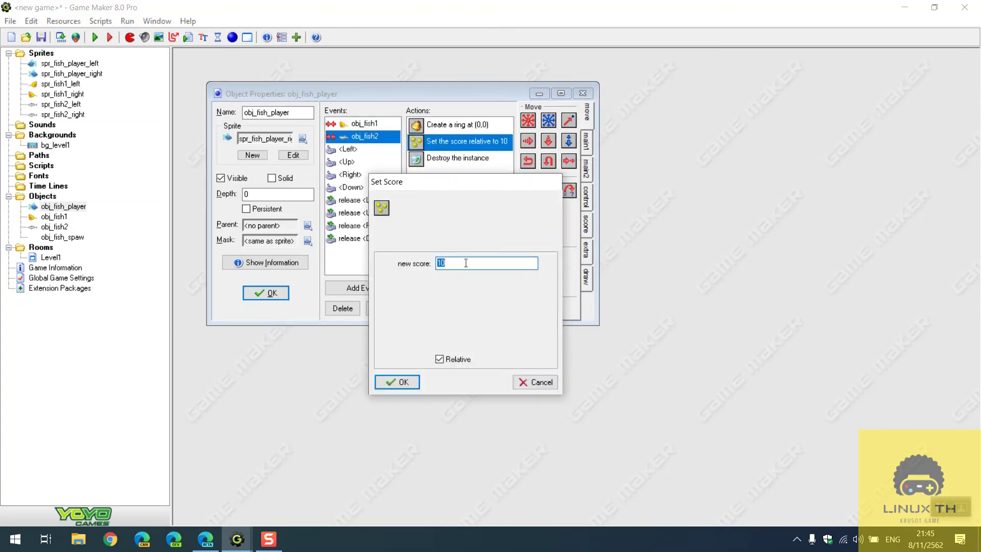
type("5")
left_click(401, 385)
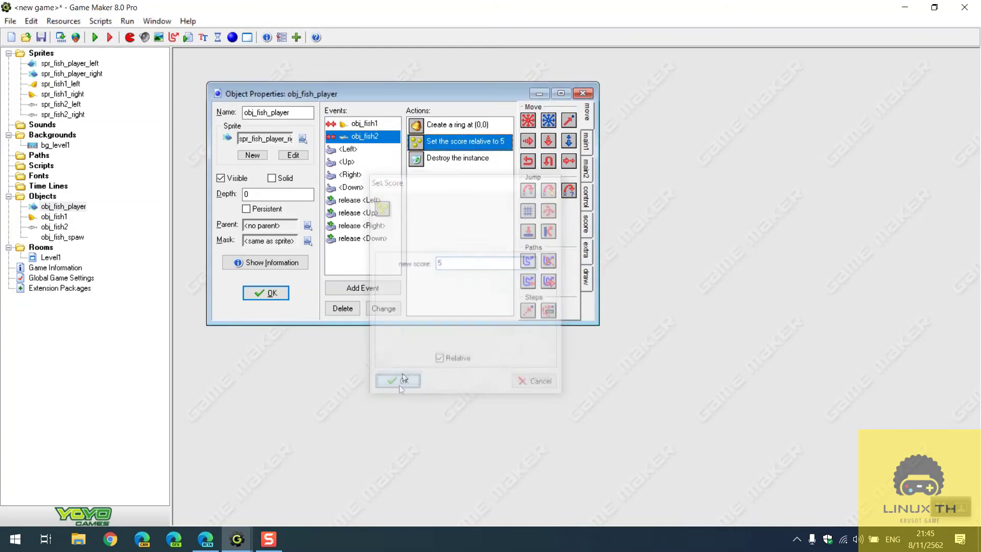
left_click(263, 293)
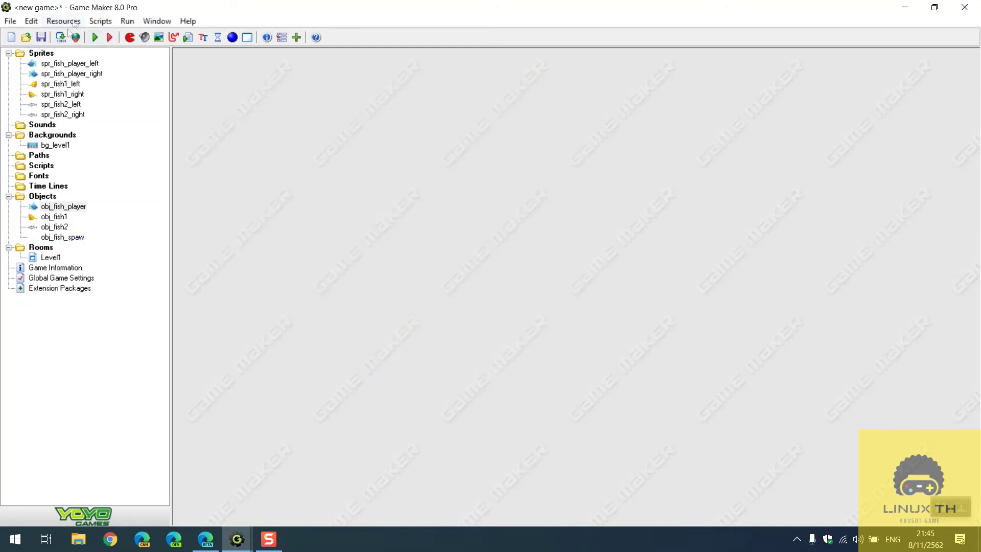
Test-run the game and abort the run
left_click(95, 37)
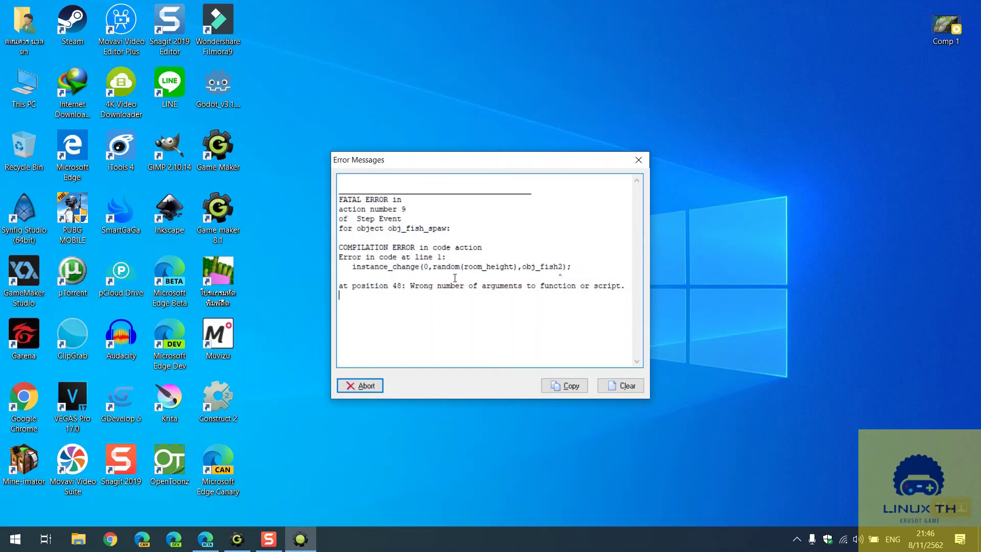
left_click(370, 386)
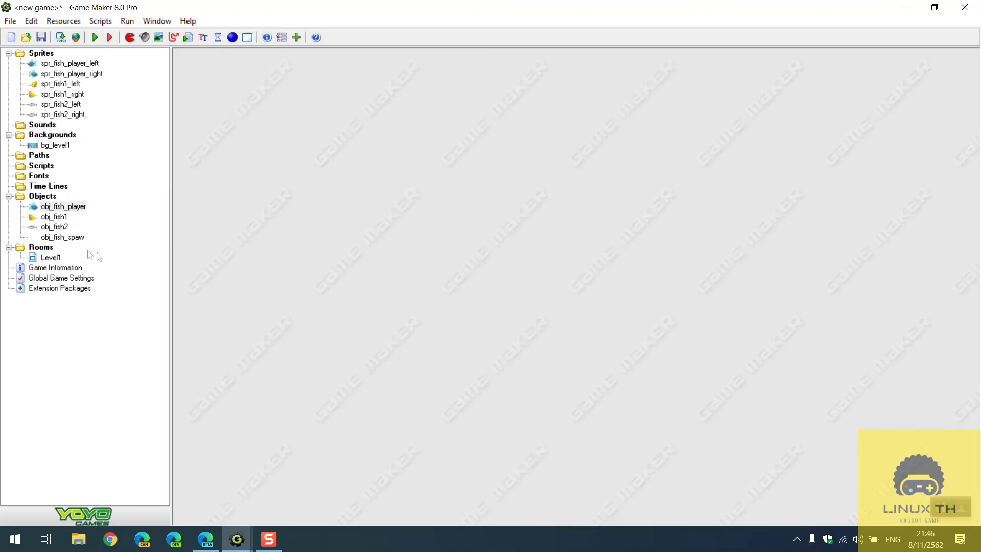
In obj_fish_spaw's Step event, copy the first instance_create line from the obj_fish1 spawn code
double_click(65, 236)
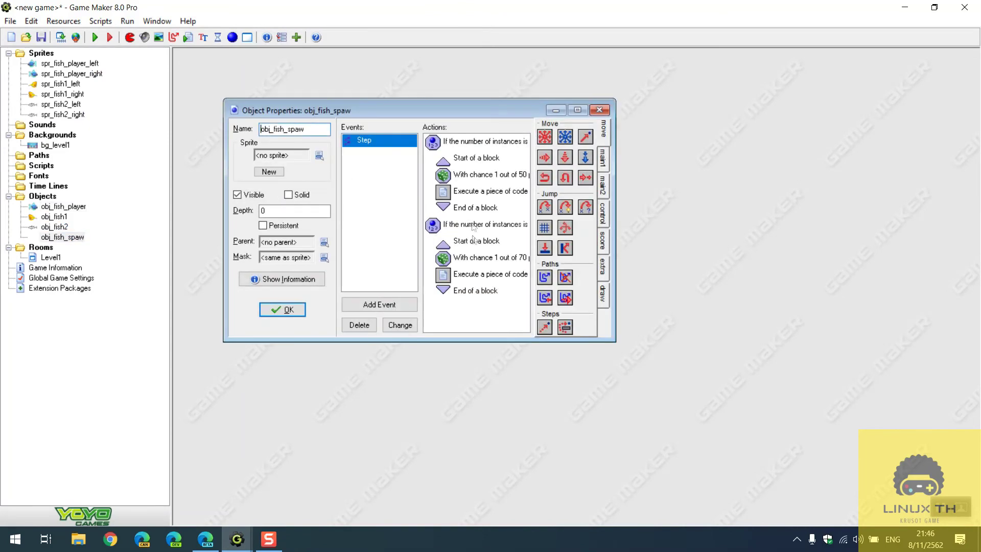
double_click(471, 193)
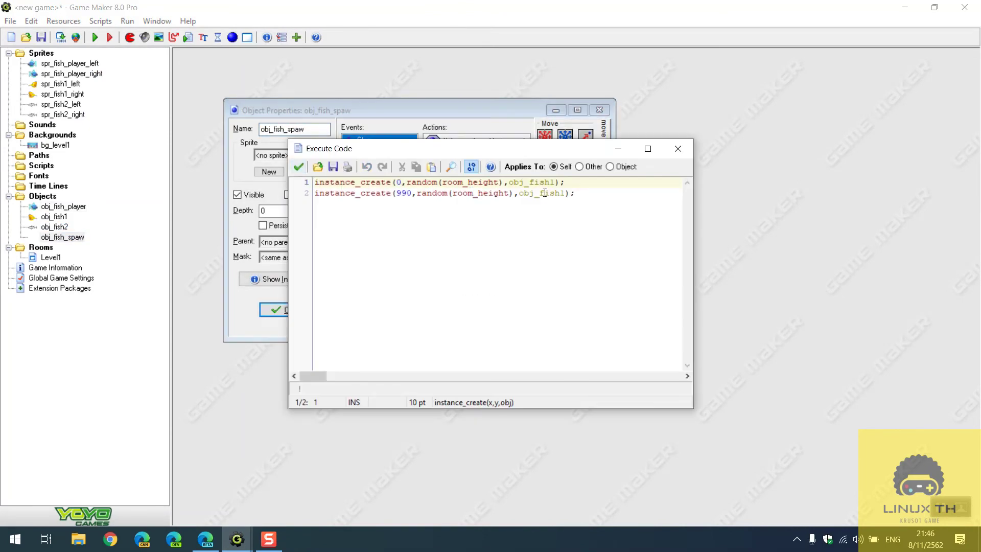
left_click_drag(567, 183, 202, 168)
key("ctrl+c")
left_click(302, 167)
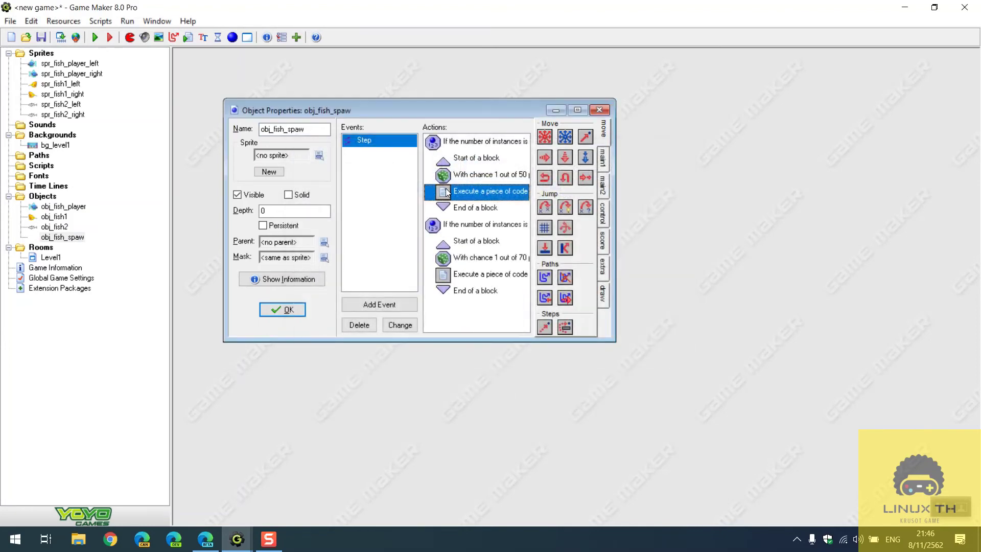
Paste the instance_create line below the existing lines of the second spawn code and change its object to obj_fish2
double_click(463, 270)
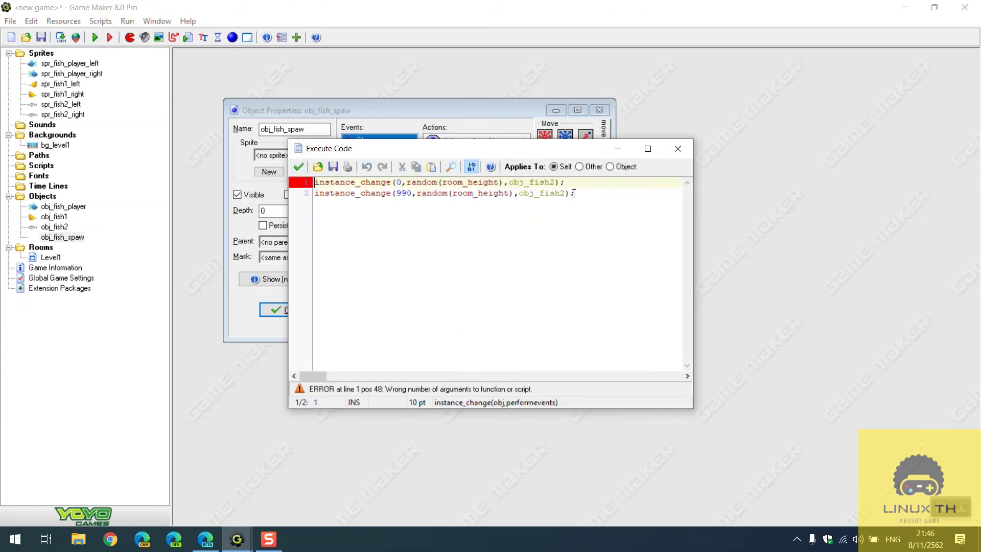
left_click(603, 193)
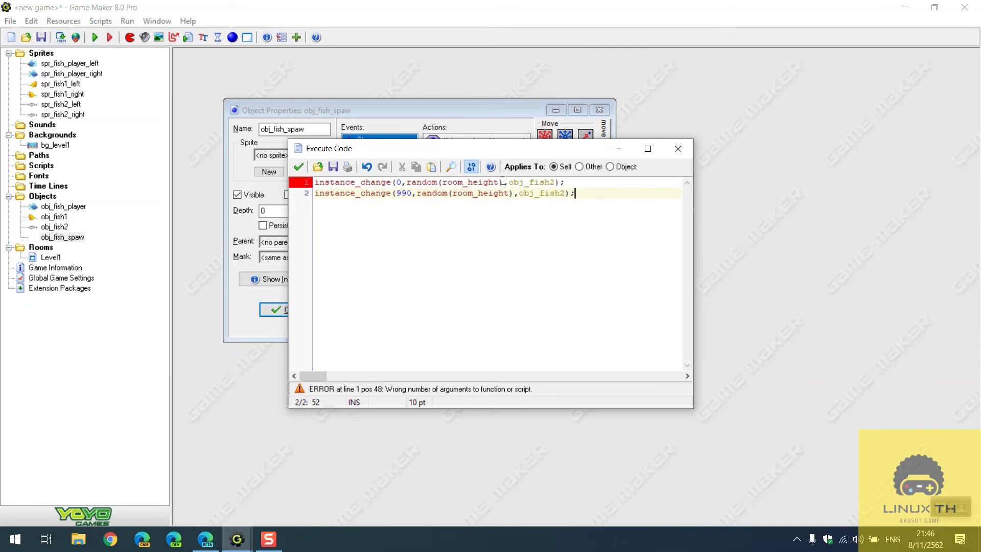
key("Return")
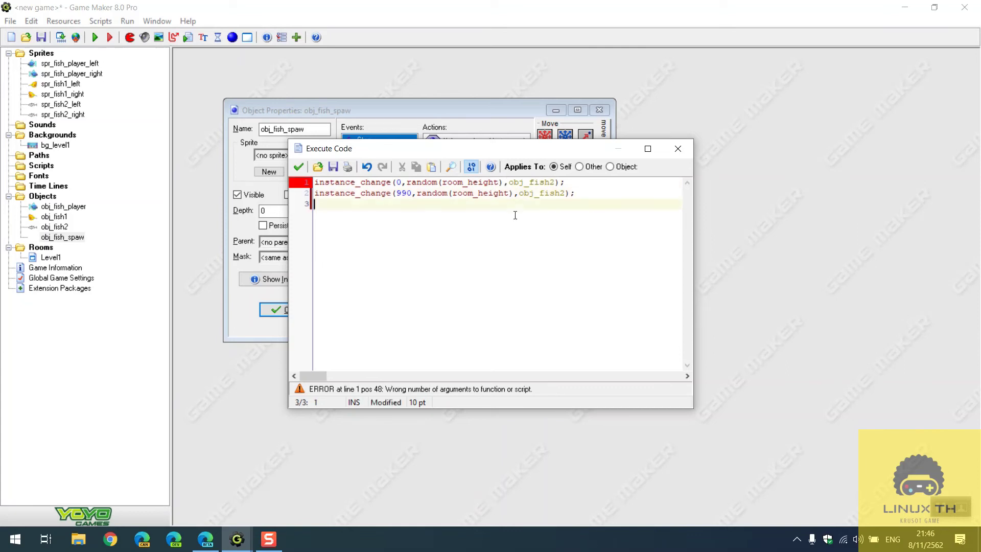
key("Return")
key("ctrl+v")
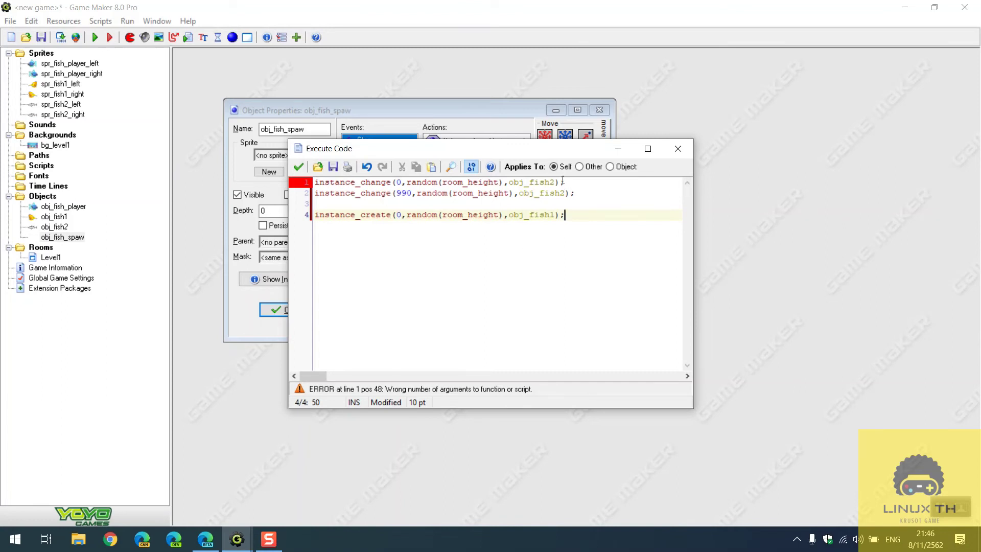
left_click(551, 214)
key("BackSpace")
type("2")
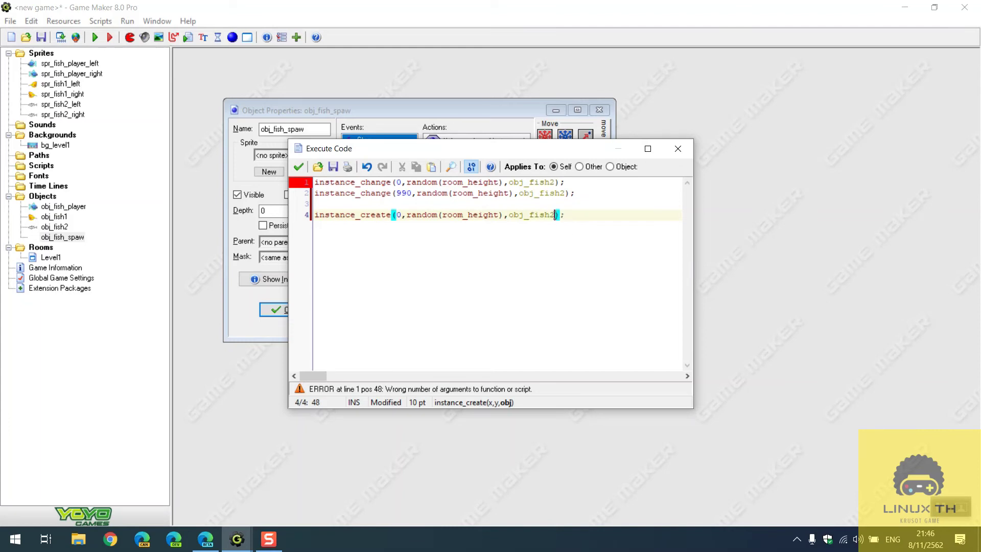
Duplicate the obj_fish2 instance_create line directly below itself in the second spawn code
left_click(578, 225)
triple_click(572, 193)
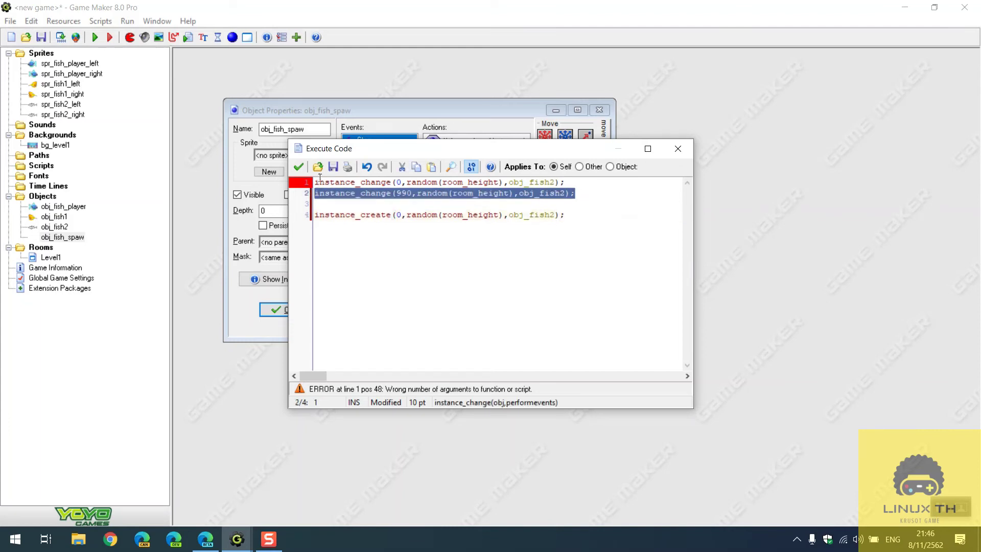
key("Up")
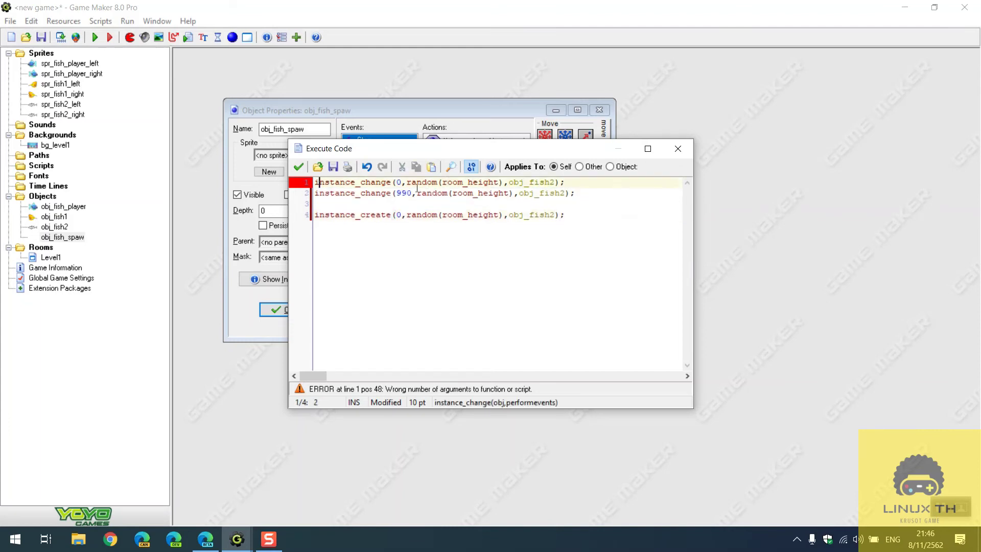
left_click_drag(573, 210, 217, 222)
key("ctrl+c")
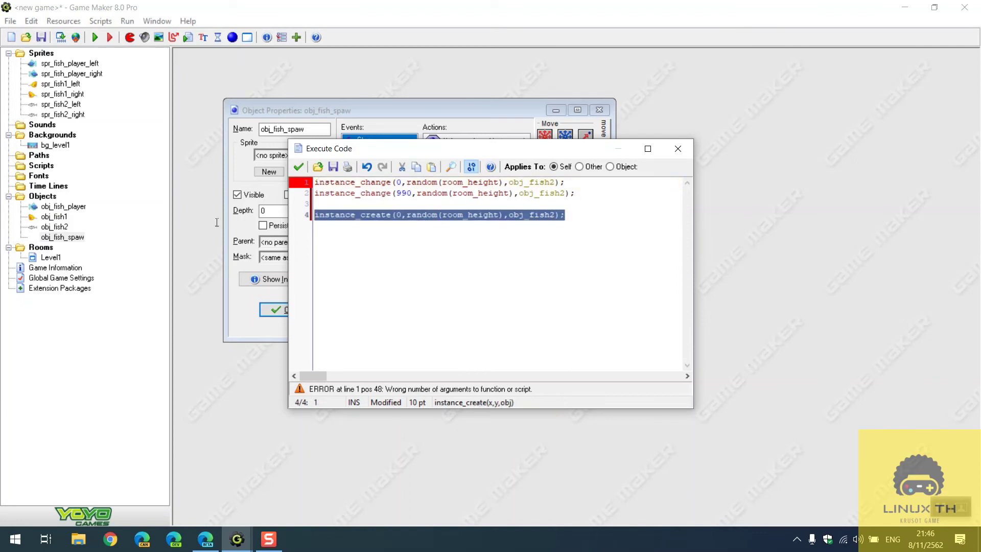
key("Left")
left_click(567, 215)
key("Return")
key("ctrl+v")
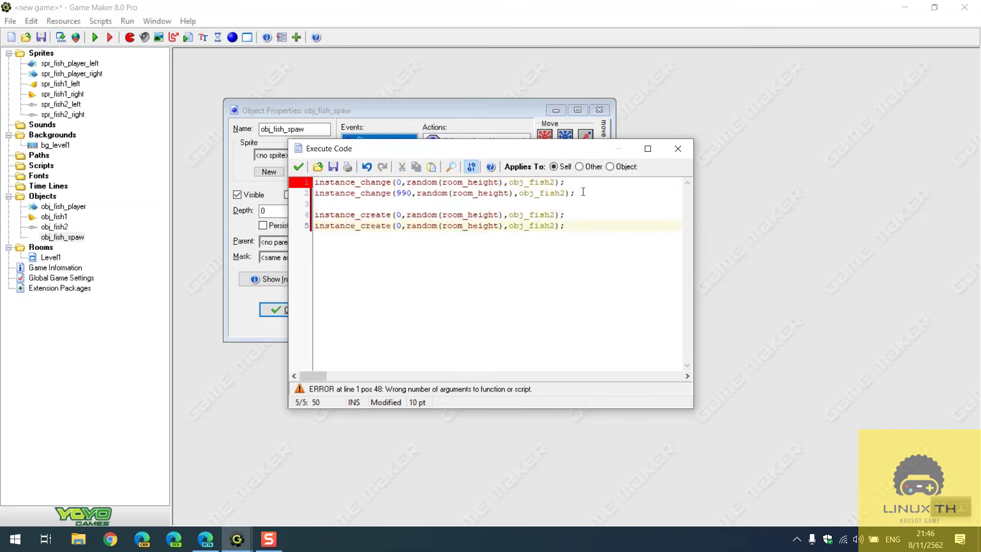
left_click_drag(583, 193, 129, 169)
key("BackSpace")
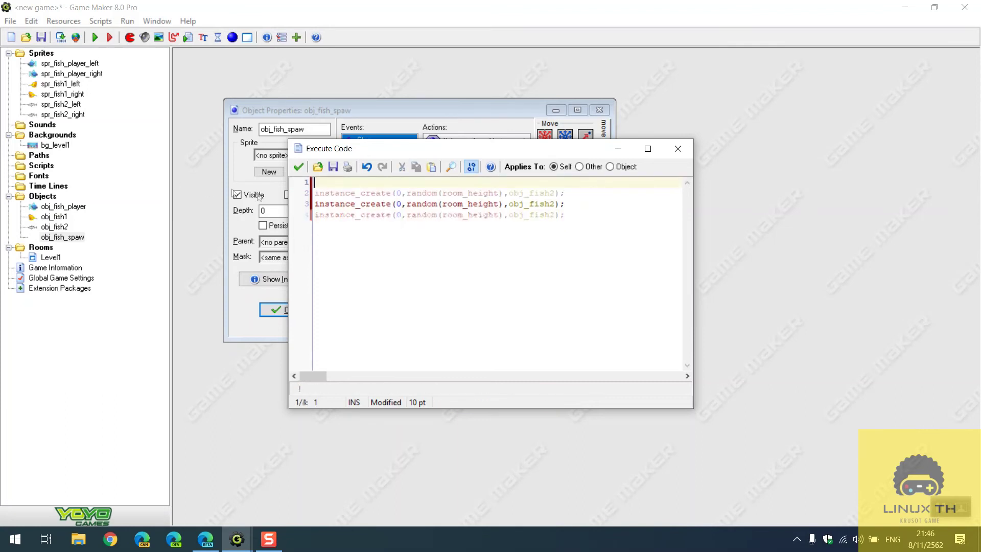
key("Delete")
key("ctrl+z")
key("ctrl+z")
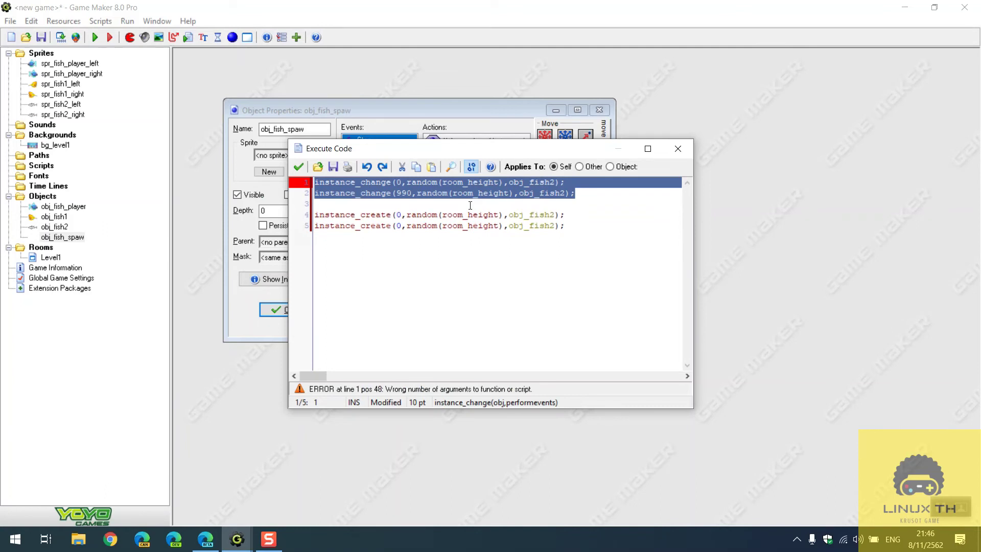
Delete the two instance_change lines and the blank line above the obj_fish2 instance_create lines
left_click(452, 225)
left_click(391, 182)
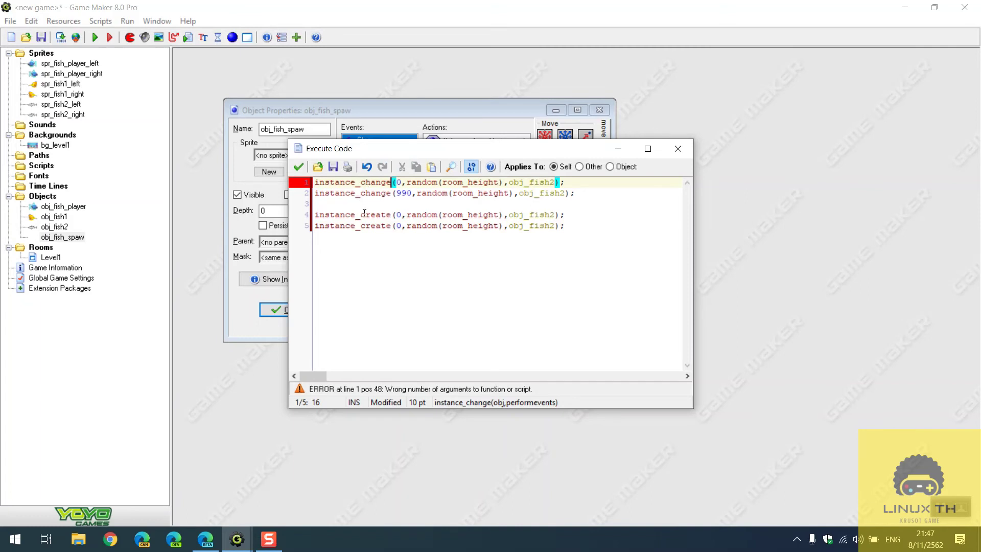
left_click_drag(361, 182, 388, 182)
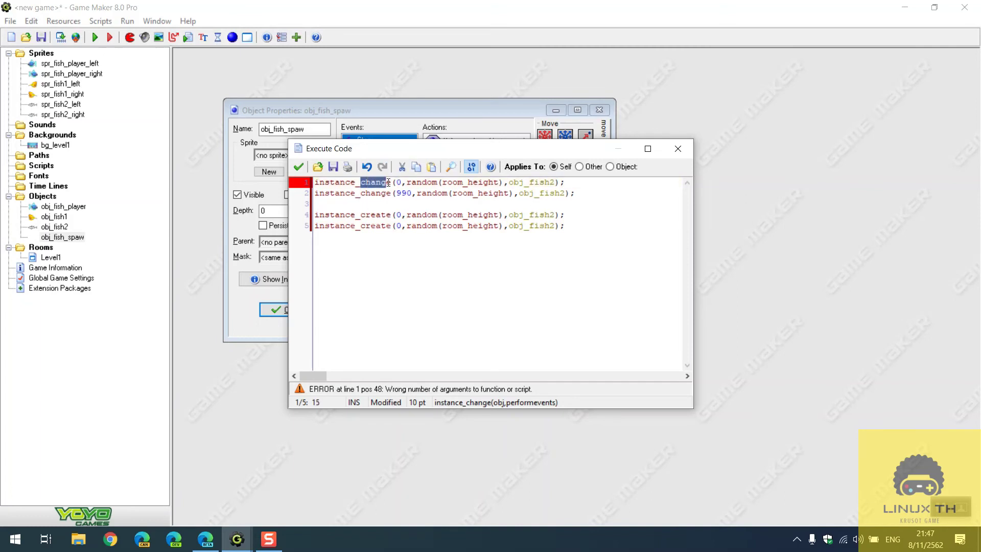
left_click(576, 192)
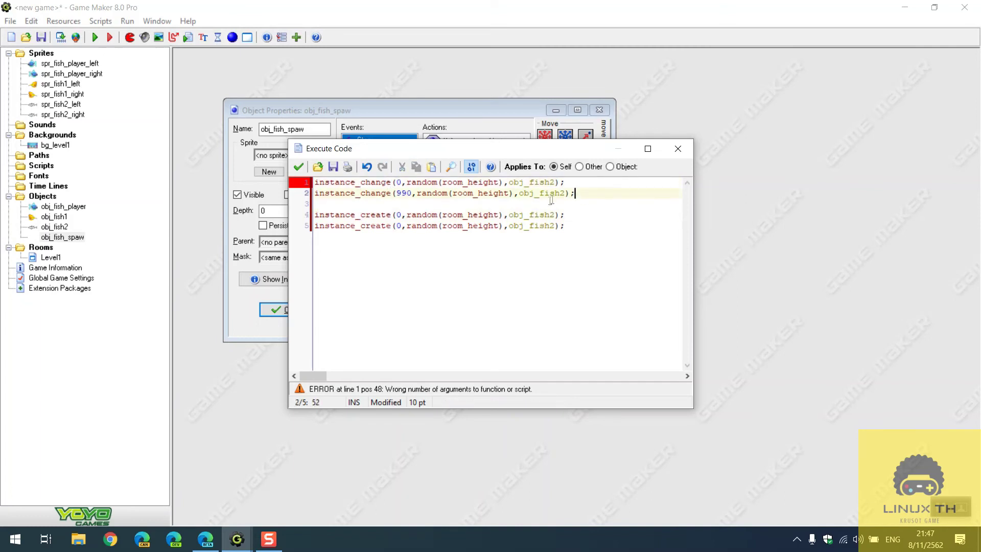
left_click_drag(576, 192, 204, 195)
key("Delete")
key("shift+Up")
key("Delete")
key("Delete")
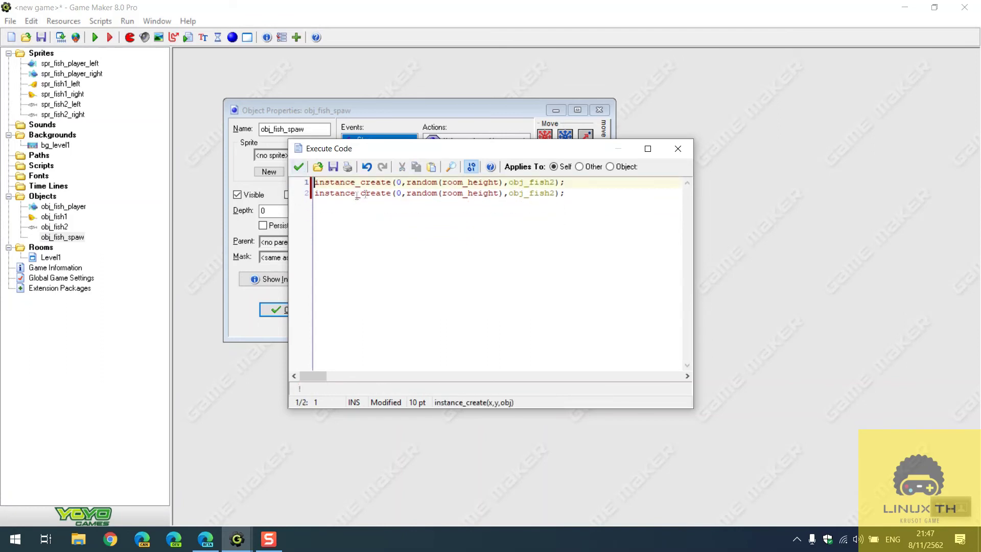
Set the second obj_fish2 instance_create line's x position to 990, then save the code and obj_fish_spaw
left_click(398, 197)
type("99")
key("Right")
left_click(299, 166)
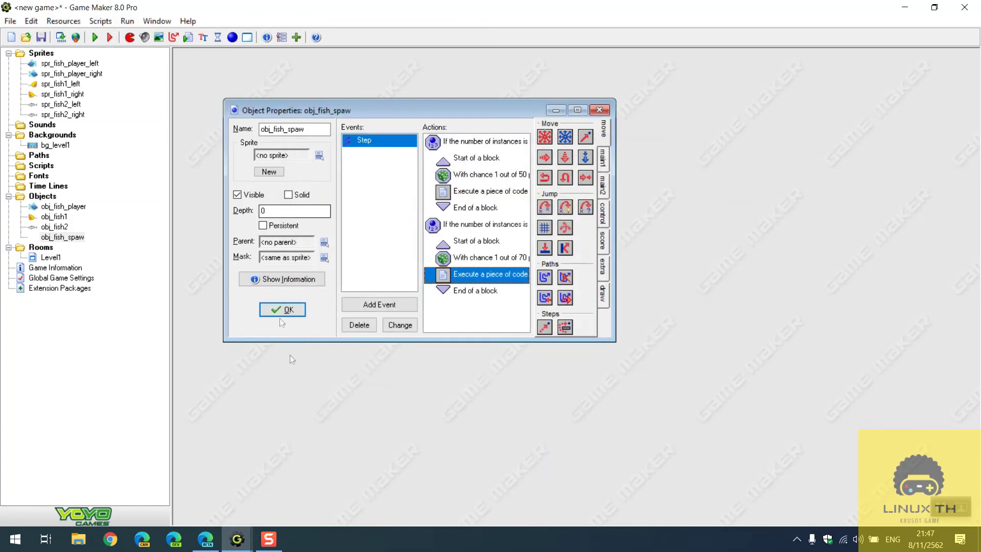
left_click(281, 310)
Test-run the game, steer the player fish right and left, and close the game
left_click(96, 38)
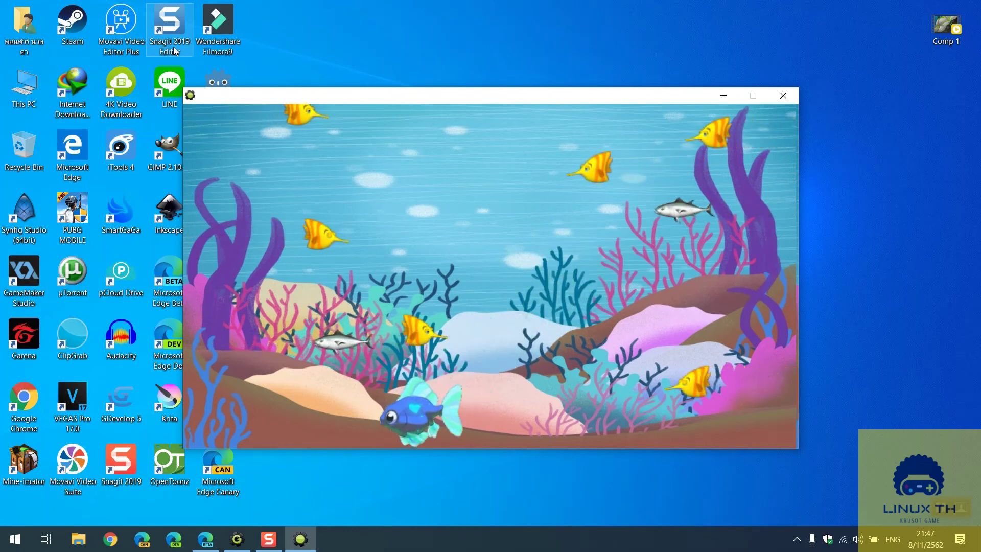
key("Right")
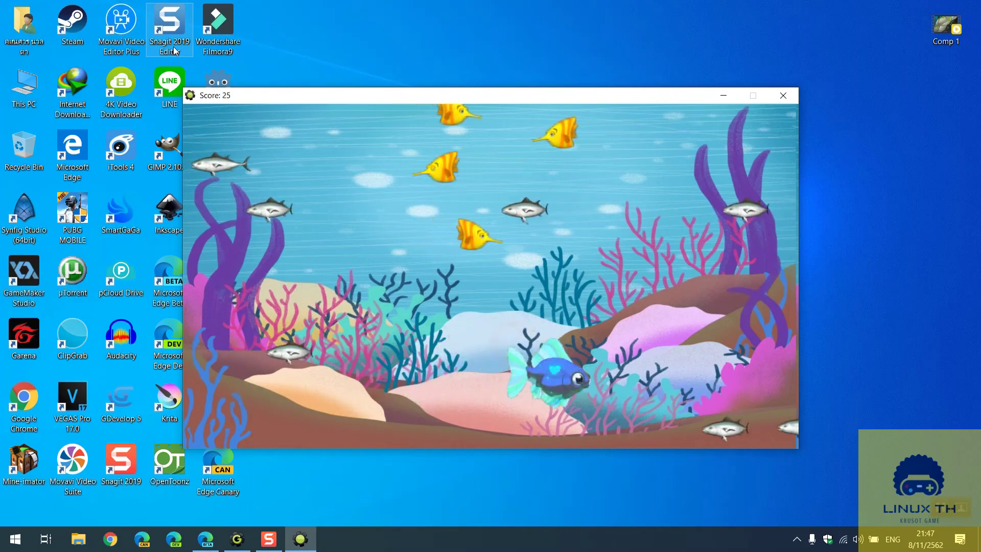
key("Left")
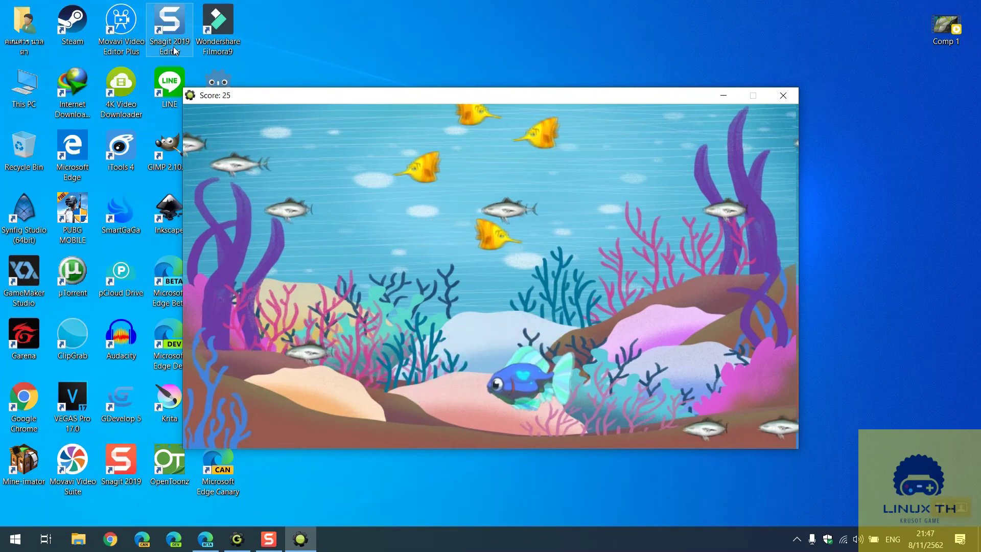
left_click(785, 95)
Cut the hspeed 2 and hspeed -2 test blocks with their sprite changes from obj_fish2's Outside Room event
double_click(70, 232)
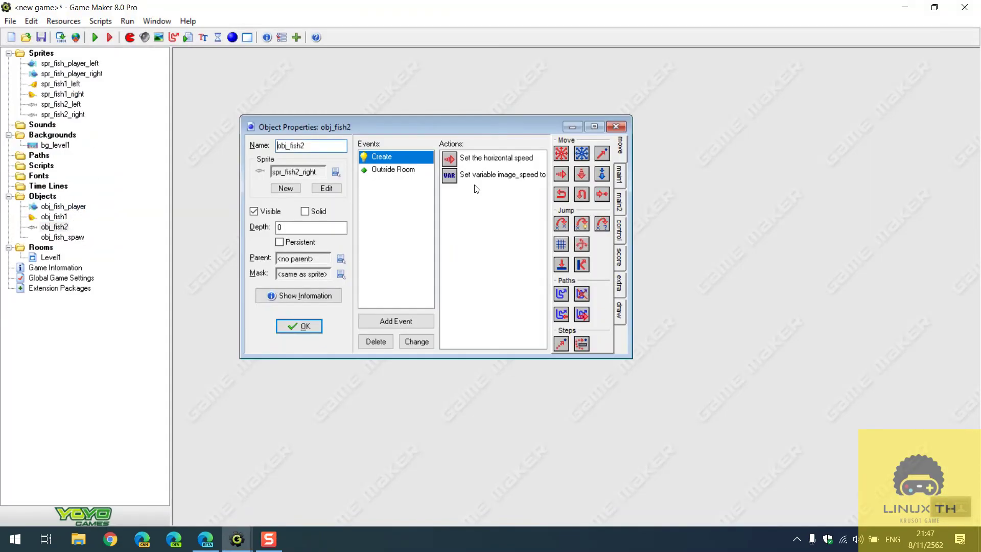
left_click(401, 167)
double_click(597, 123)
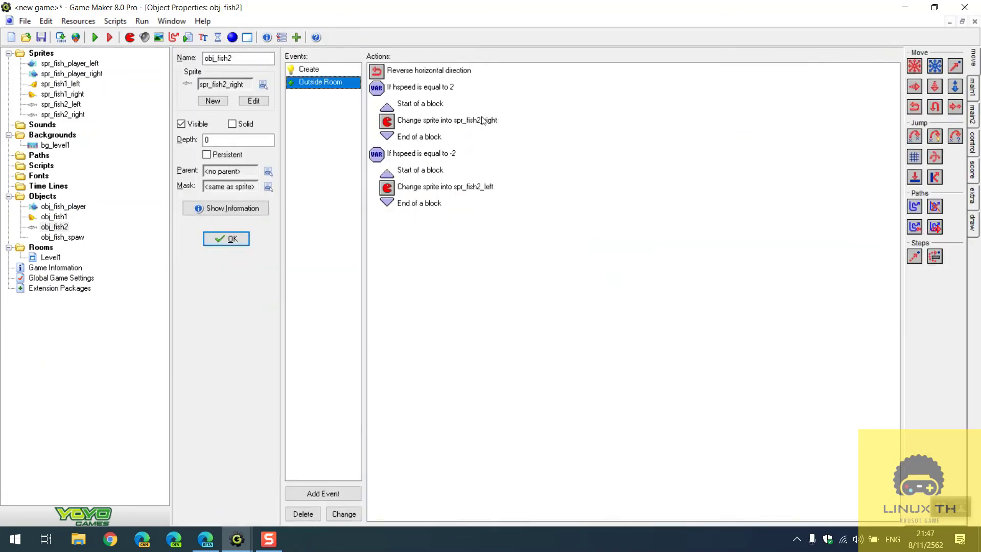
left_click(318, 71)
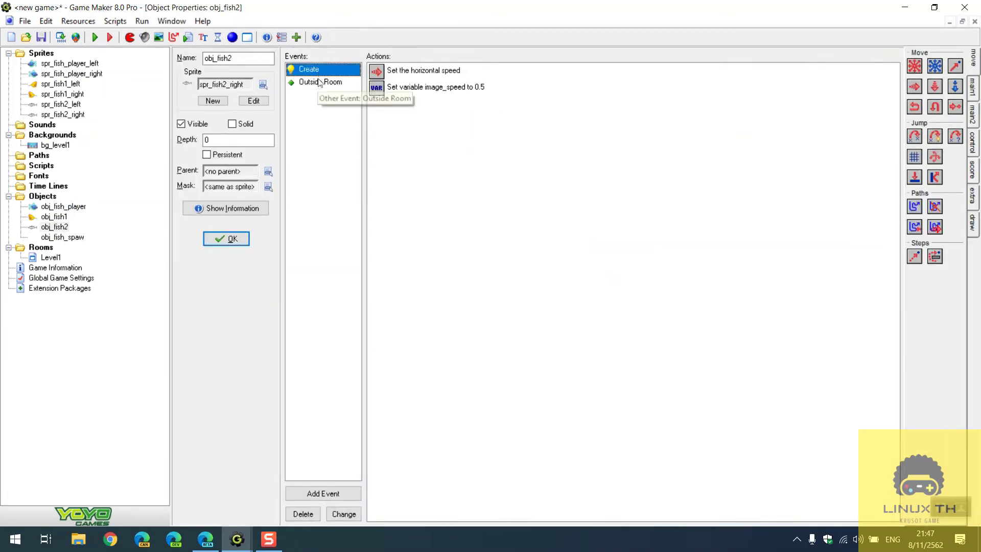
left_click(317, 82)
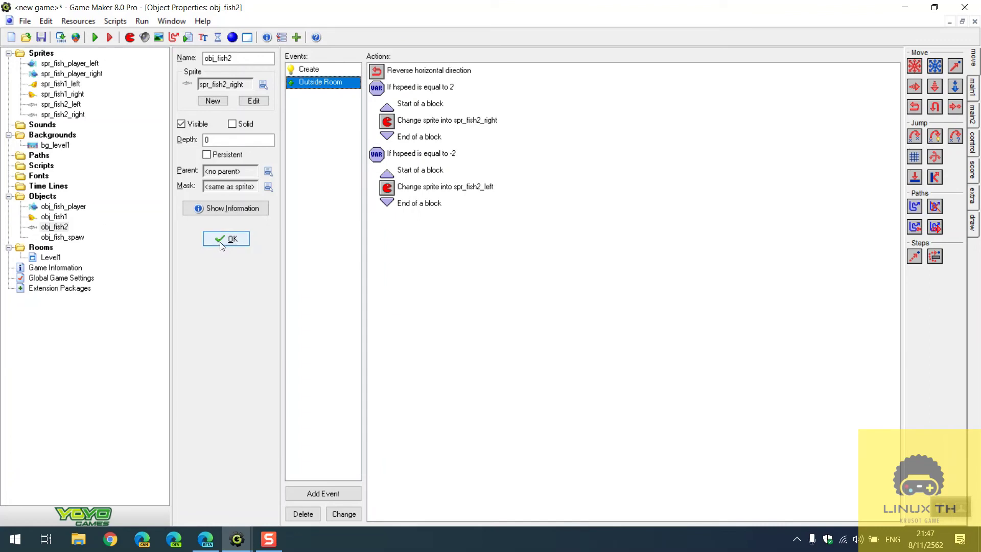
left_click(409, 90)
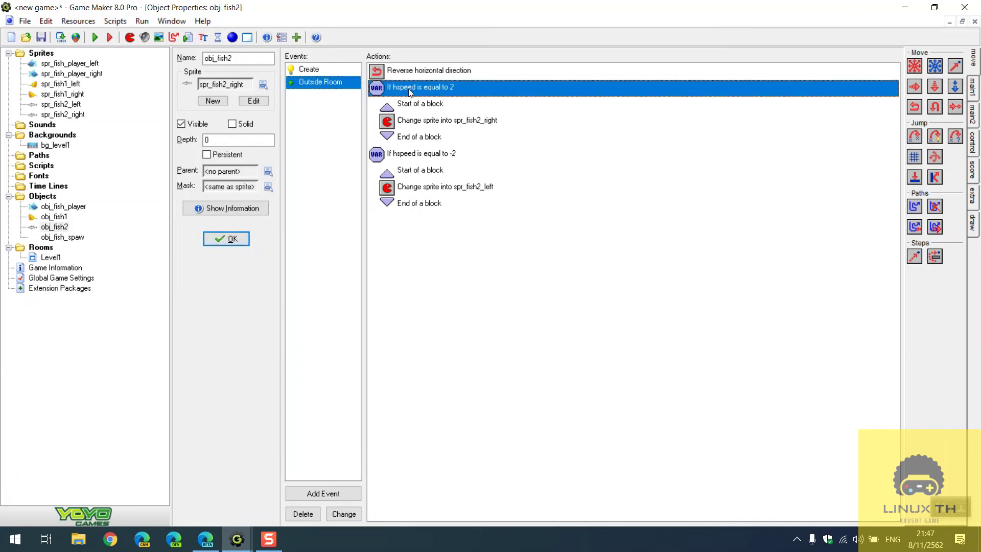
left_click(445, 205, "shift")
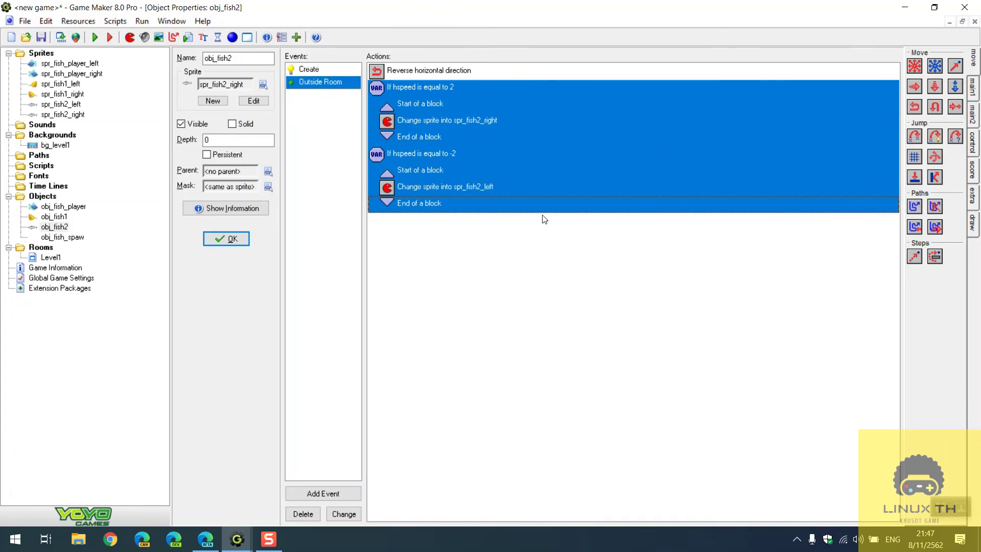
key("Delete")
Paste the hspeed test blocks into obj_fish2's Create event and save the object
left_click(309, 69)
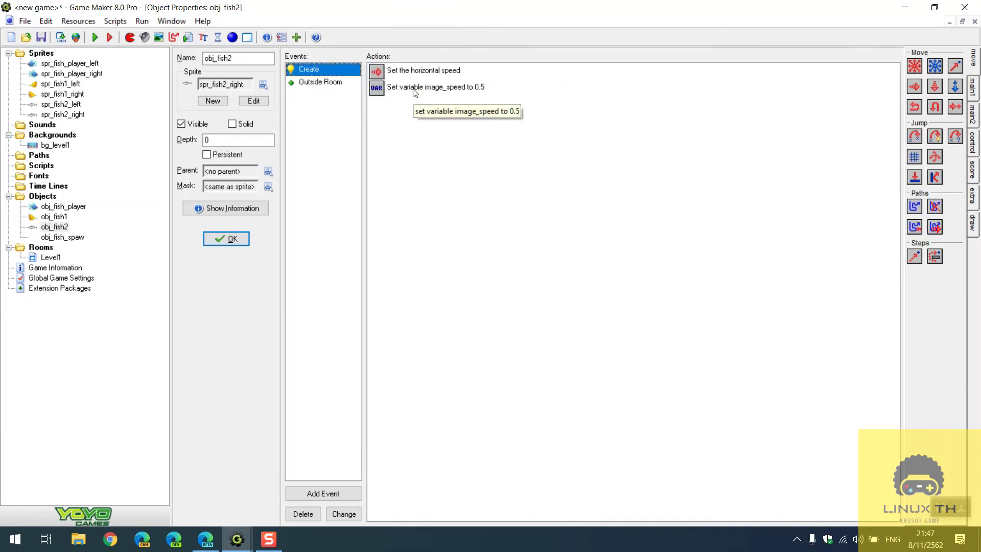
left_click(413, 88)
key("ctrl+v")
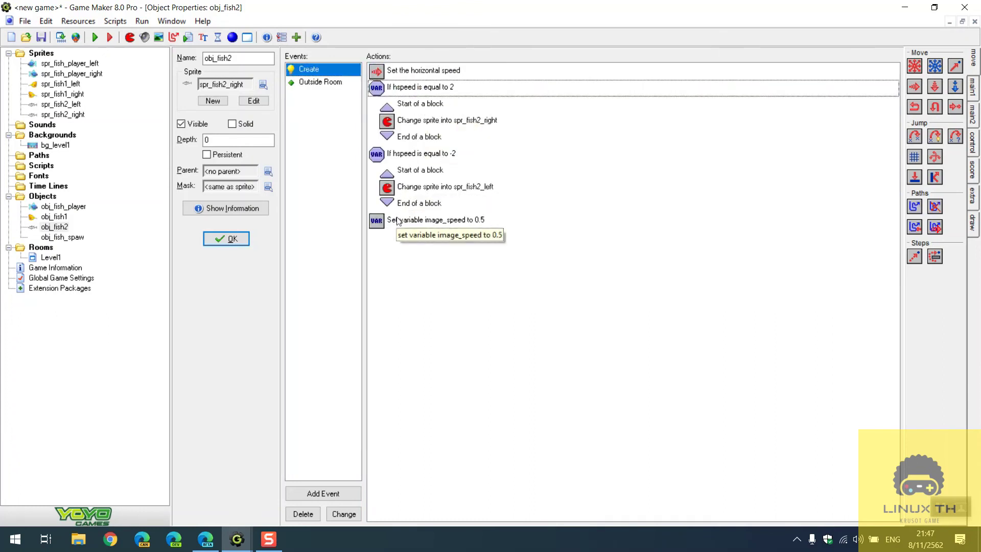
left_click_drag(433, 92, 434, 93)
left_click(204, 242)
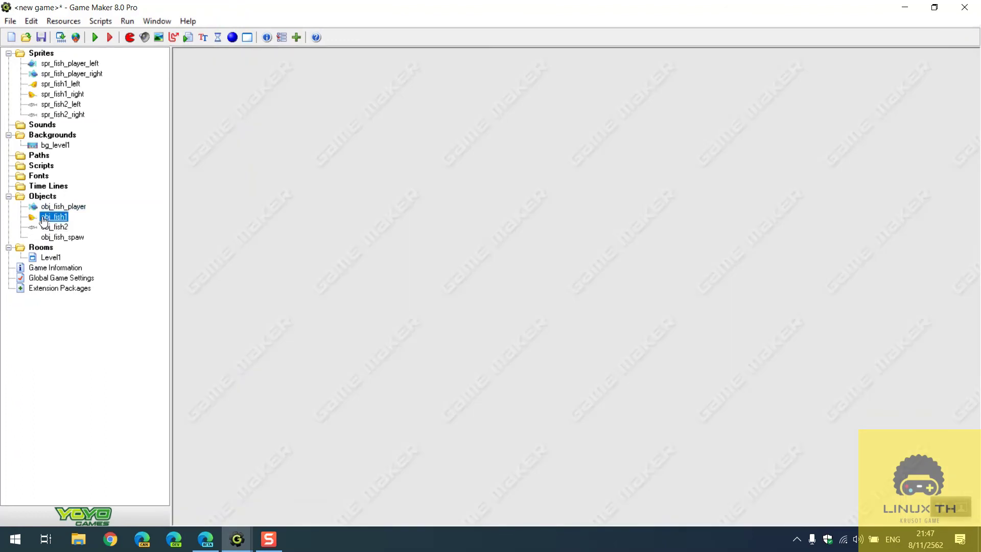
Move obj_fish1's two hspeed test blocks from Outside Room to Create, placed after the image_speed action, and save the object
double_click(43, 220)
left_click(409, 186)
left_click(510, 191)
left_click(507, 308, "shift")
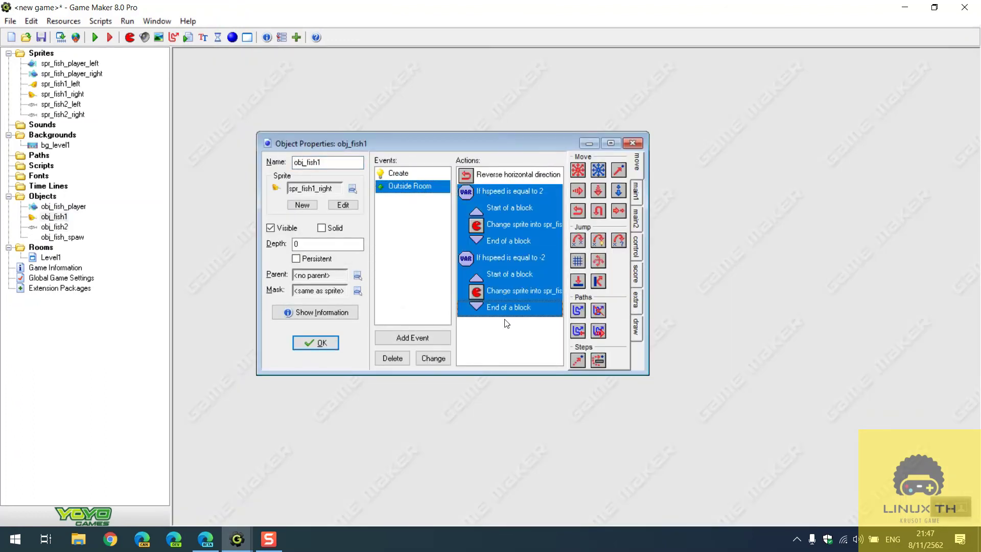
key("ctrl+x")
left_click(399, 174)
left_click(498, 191)
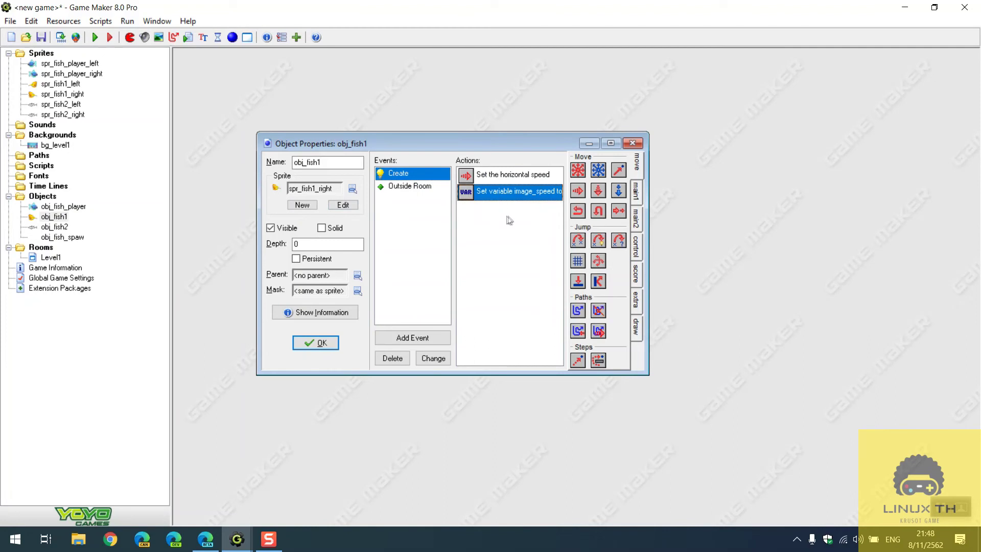
key("ctrl+v")
left_click_drag(526, 323, 511, 192)
left_click(312, 348)
Test-run the game to check the directions the spawned fish face, and end the run
left_click(95, 37)
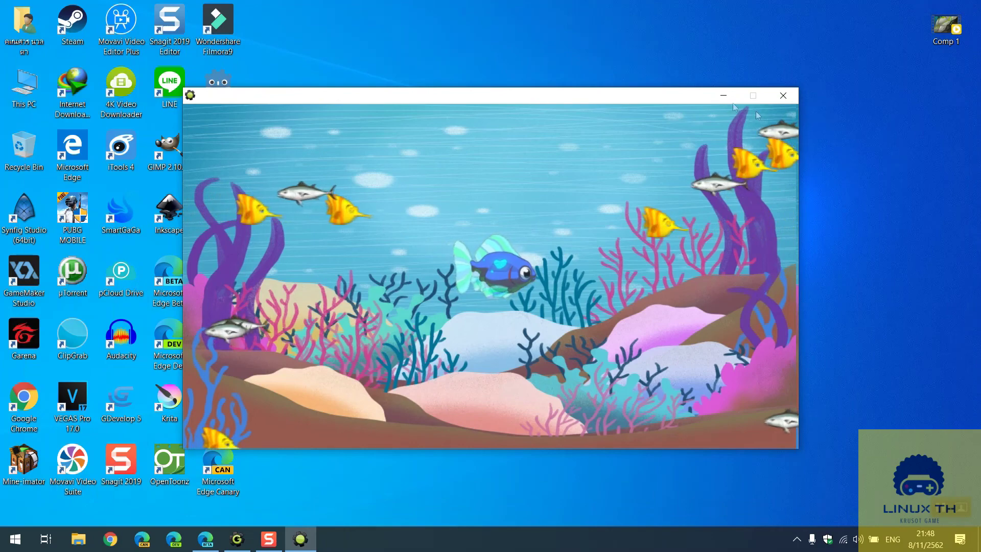
key("Escape")
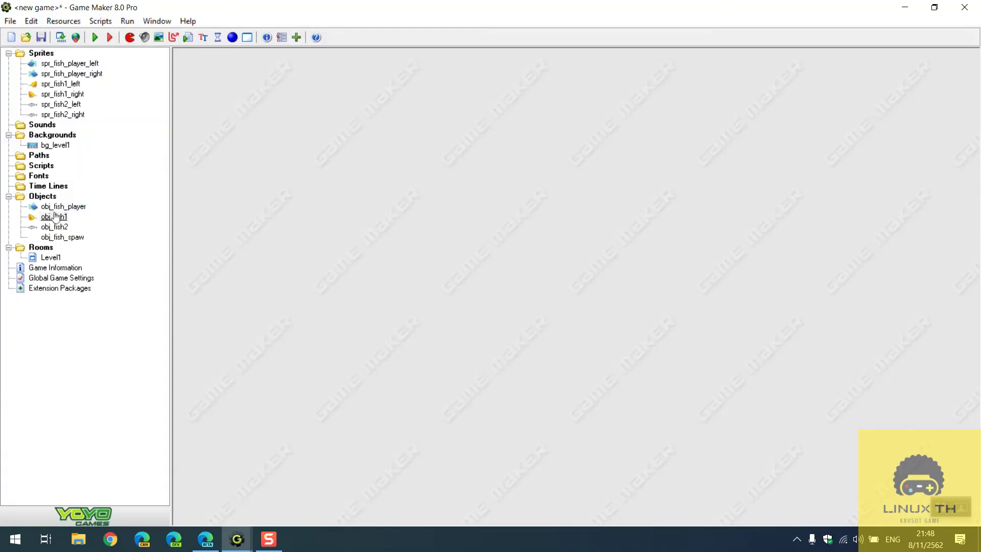
Add a Begin Step event to obj_fish1
double_click(55, 217)
left_click(415, 354)
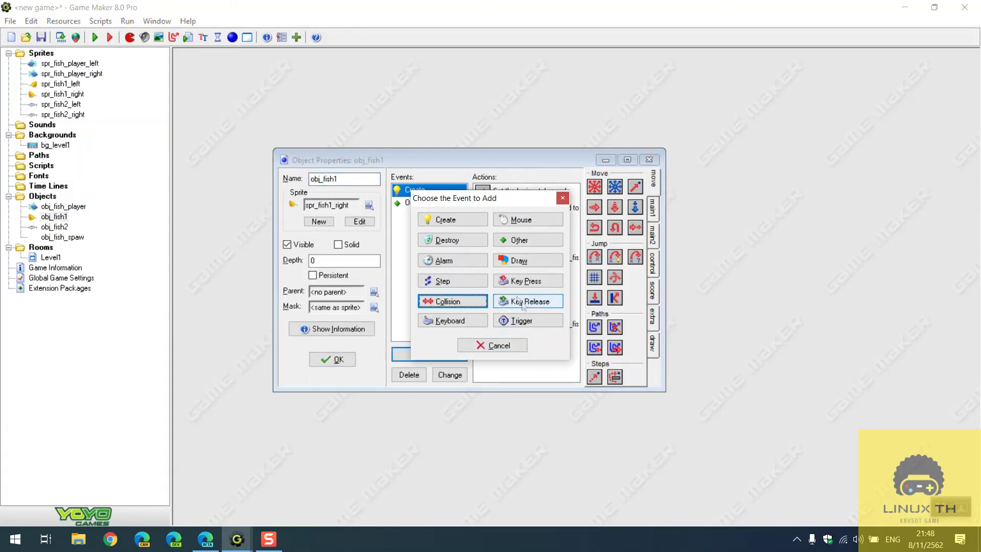
left_click(444, 282)
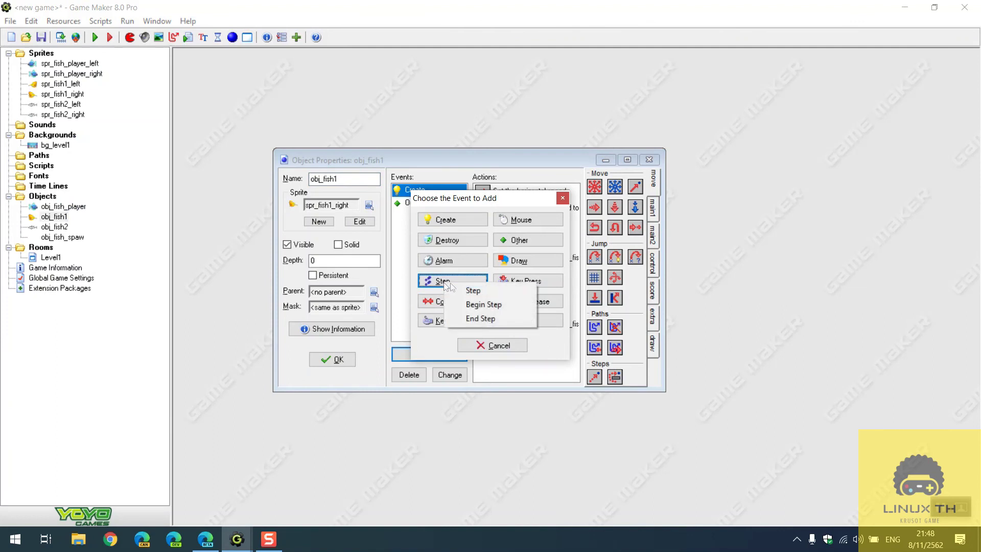
left_click(475, 305)
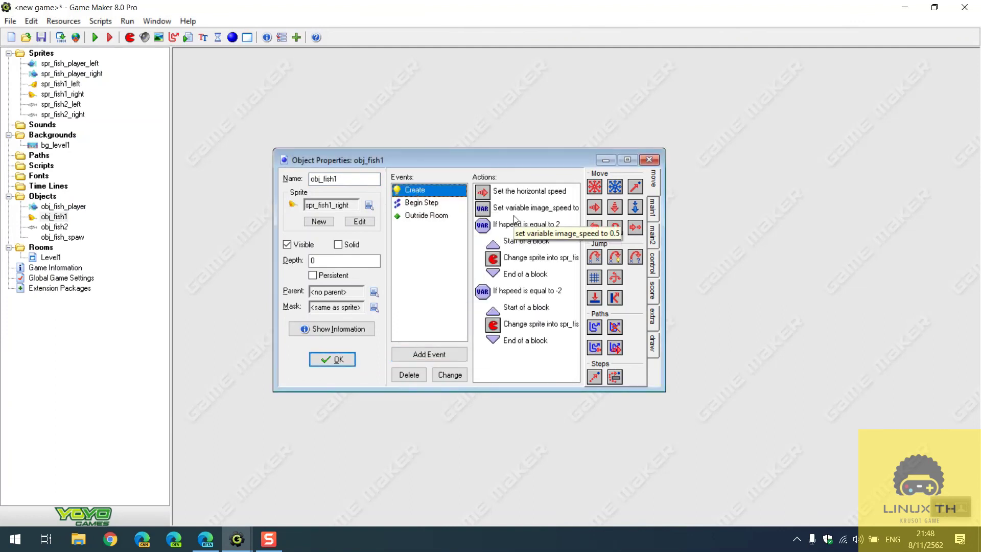
Move the hspeed 2 and hspeed -2 test blocks from obj_fish1's Create event into its Begin Step event
left_click(514, 224)
left_click(538, 350, "shift")
key("ctrl+x")
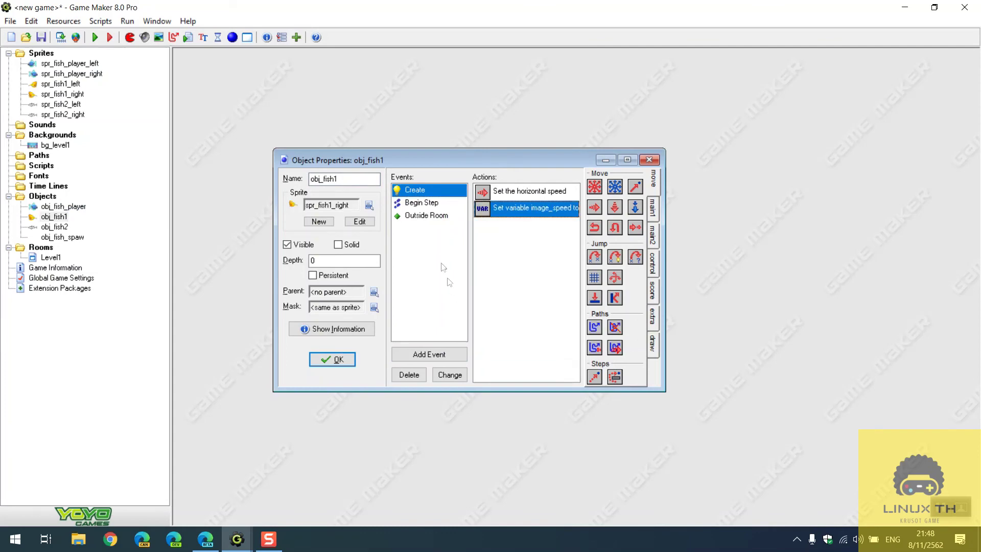
left_click(450, 202)
key("ctrl+v")
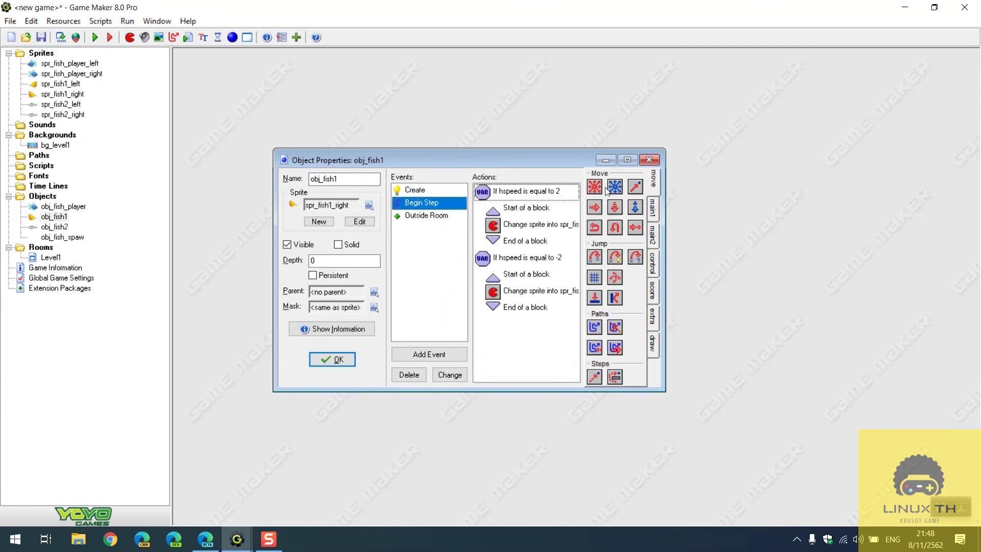
Maximize obj_fish1's properties and check the settings of the hspeed 2 test and the spr_fish1_right sprite change
left_click(628, 160)
double_click(450, 71)
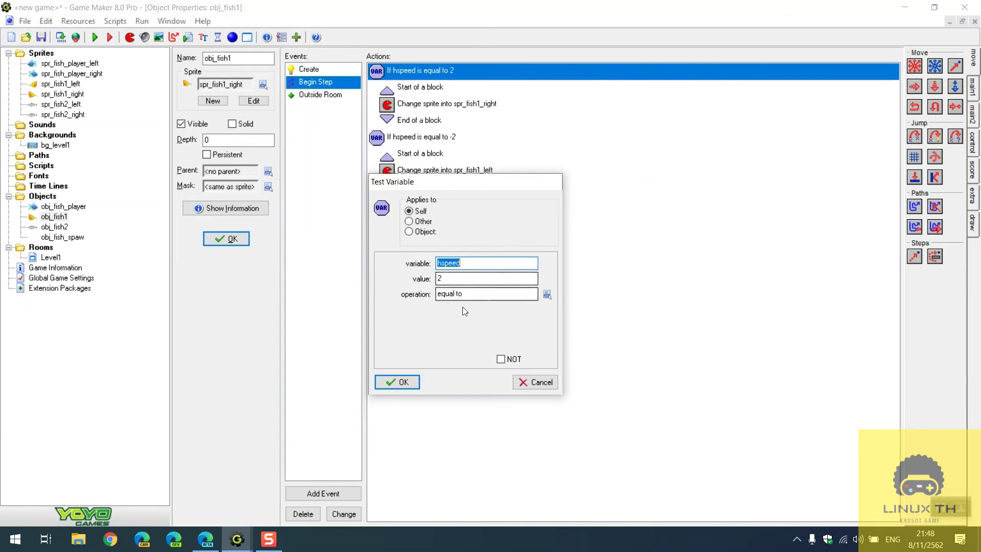
left_click(414, 382)
left_click(497, 104)
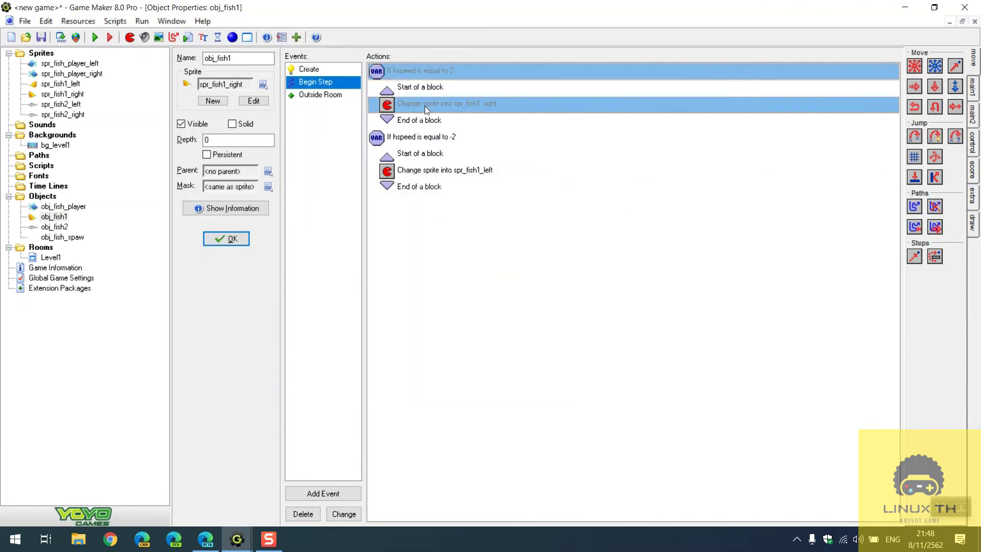
double_click(498, 103)
left_click(402, 383)
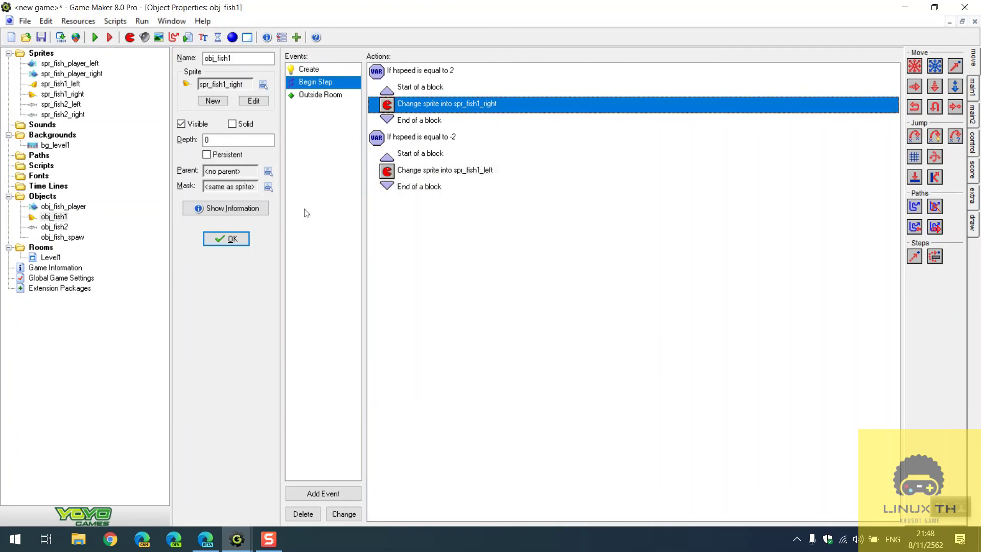
Move the hspeed 2 and hspeed -2 test blocks from obj_fish2's Create event into a new Begin Step event, and run the game
left_click(232, 239)
double_click(54, 227)
left_click(531, 240)
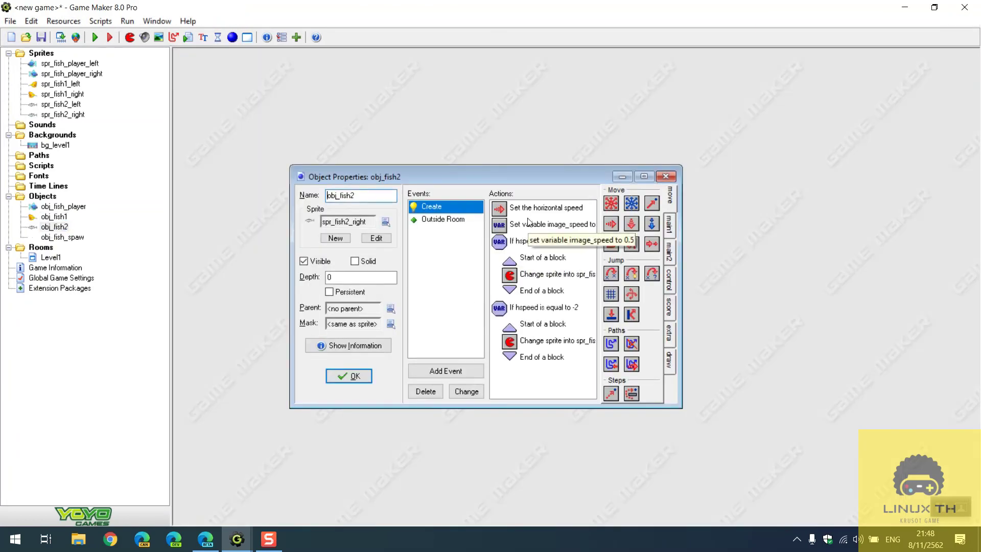
left_click(552, 364, "shift")
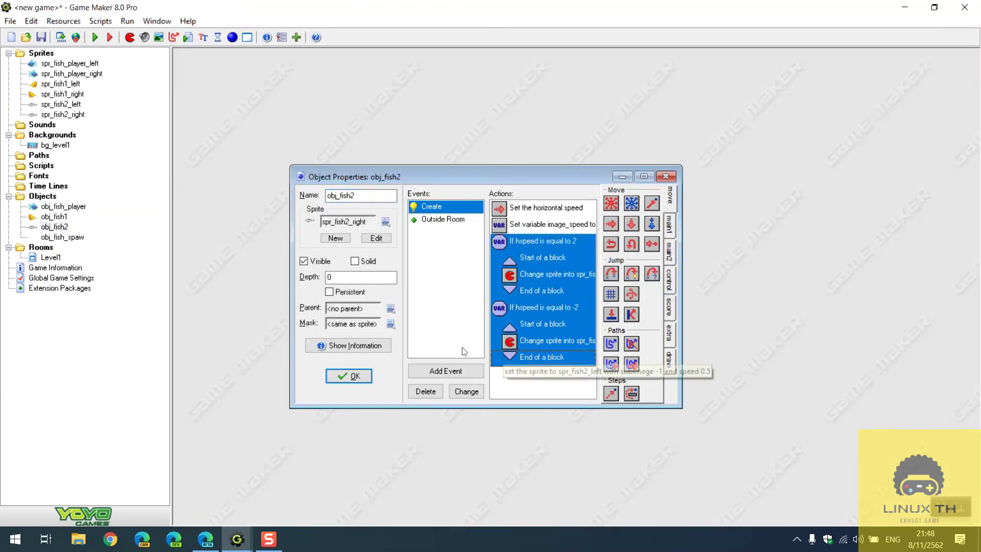
key("Delete")
left_click(445, 371)
left_click(470, 277)
left_click(504, 300)
key("ctrl+v")
left_click(349, 376)
left_click(94, 37)
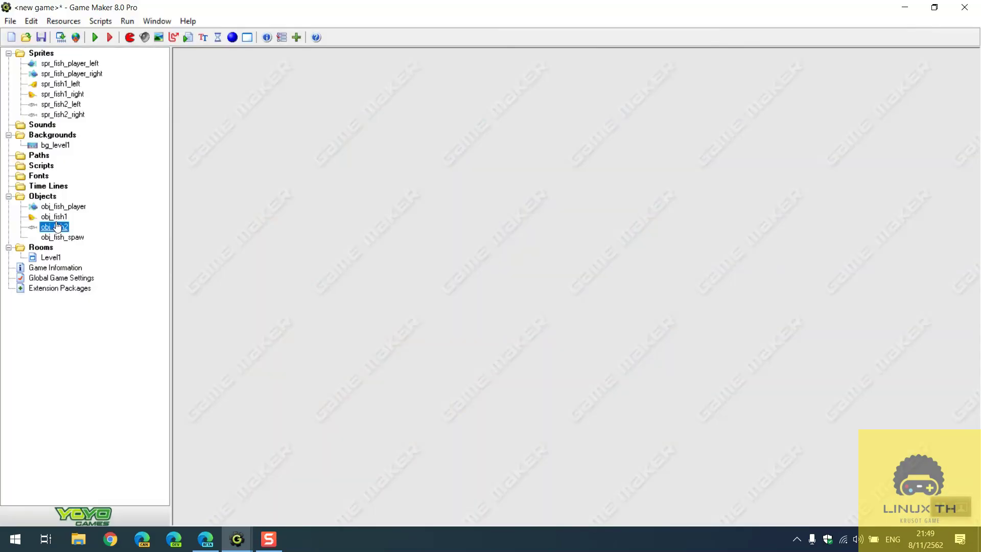
Check the hspeed -2 test and both sprite change actions in obj_fish2's Begin Step event, widening its properties window
double_click(57, 227)
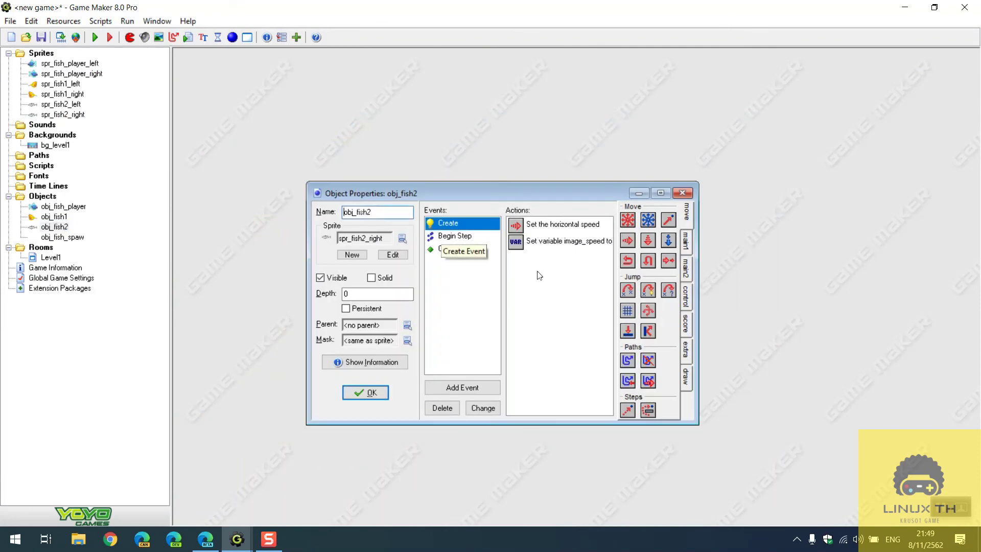
left_click(455, 236)
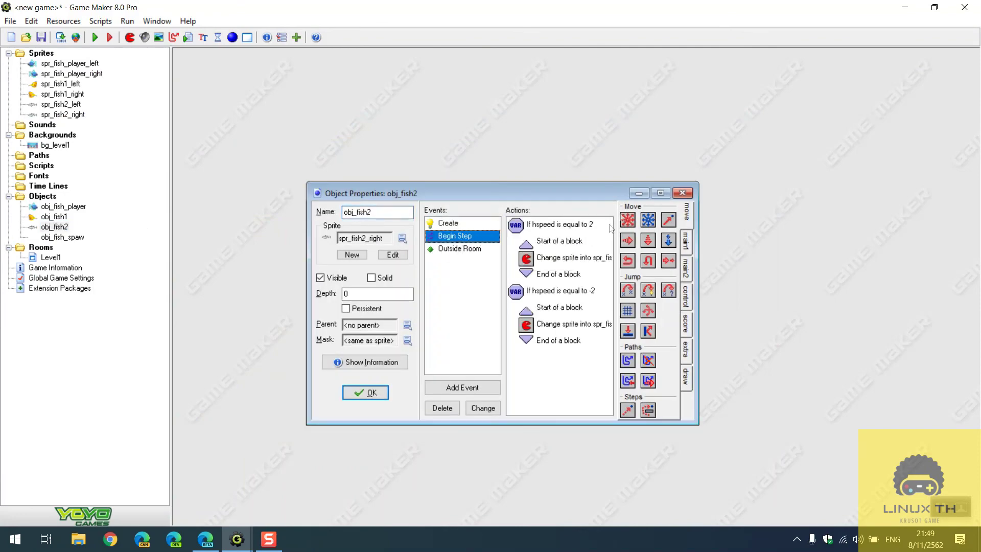
double_click(585, 292)
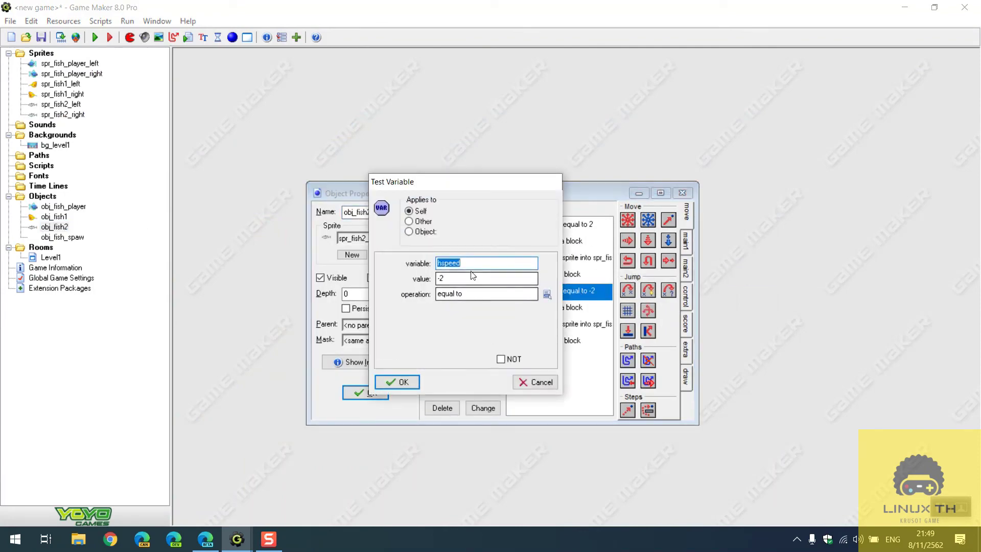
left_click(398, 383)
double_click(551, 324)
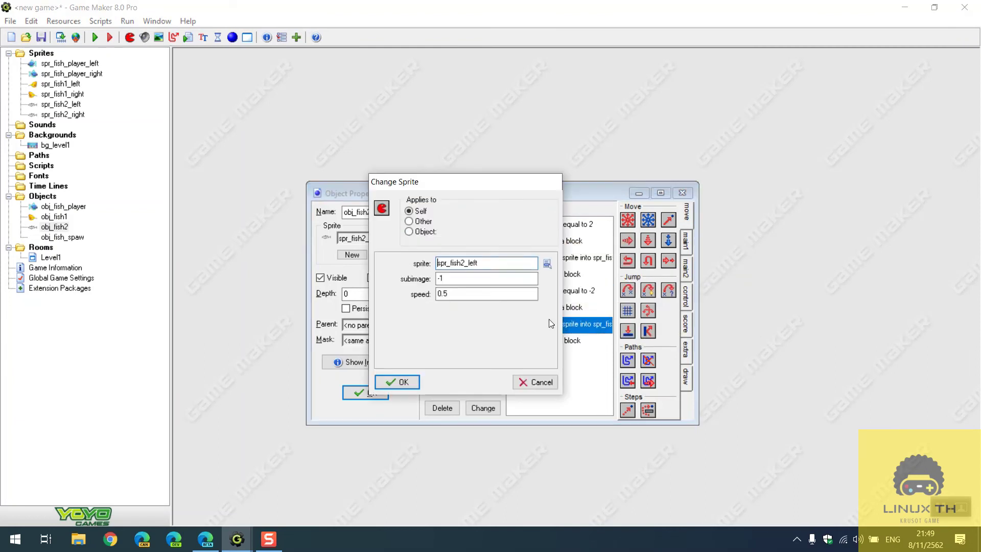
left_click(398, 383)
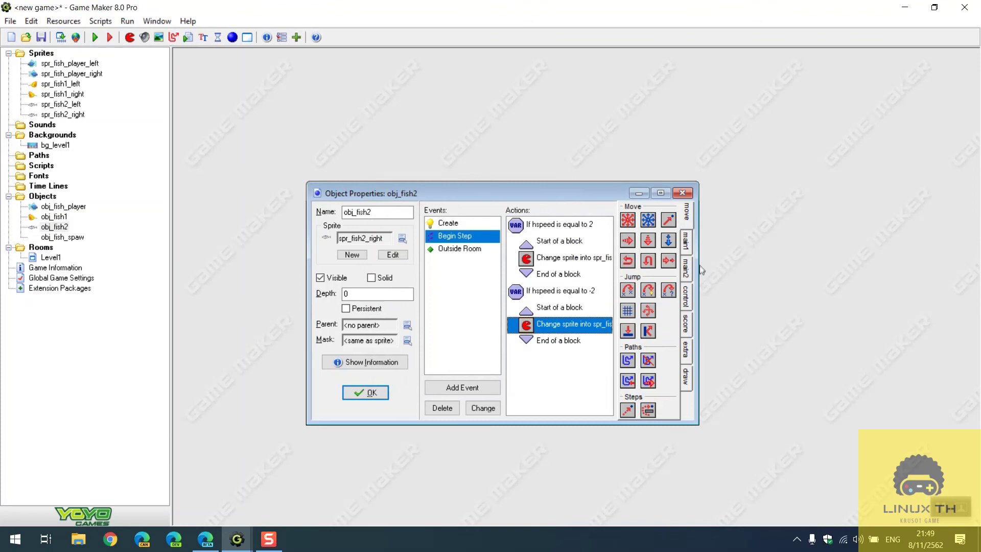
left_click_drag(699, 268, 792, 269)
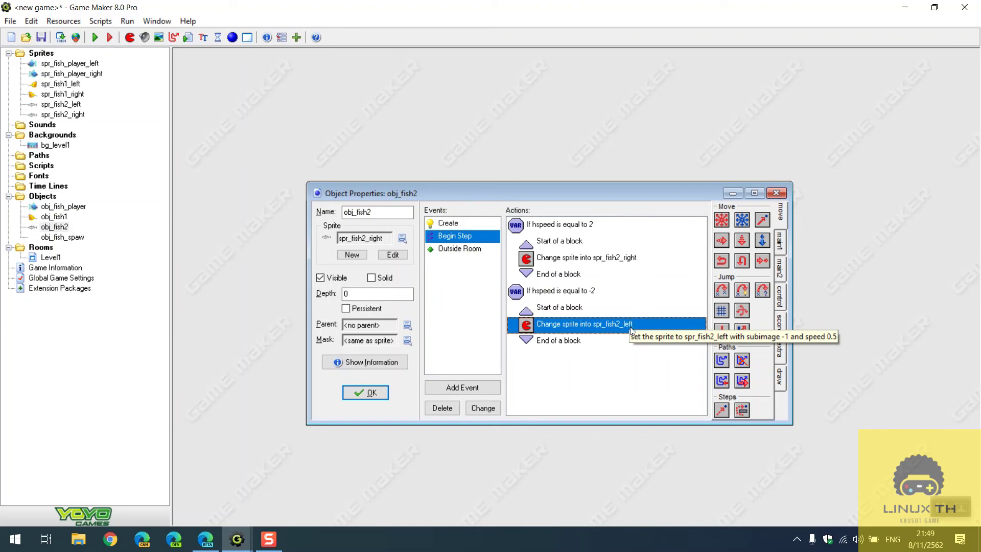
left_click(630, 260)
double_click(630, 260)
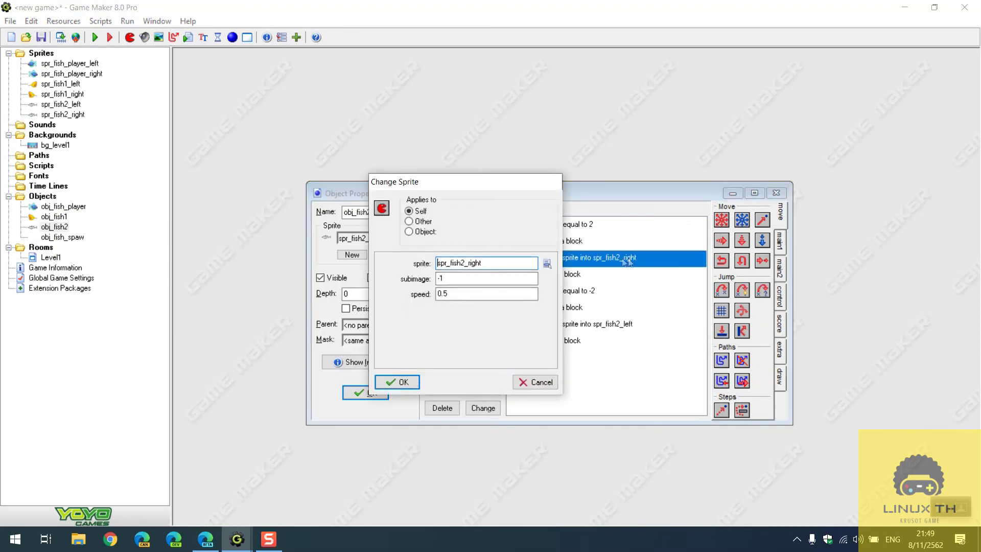
left_click(398, 382)
Insert an Else action before the hspeed -2 test in obj_fish2's Begin Step event and save the object
left_click(782, 301)
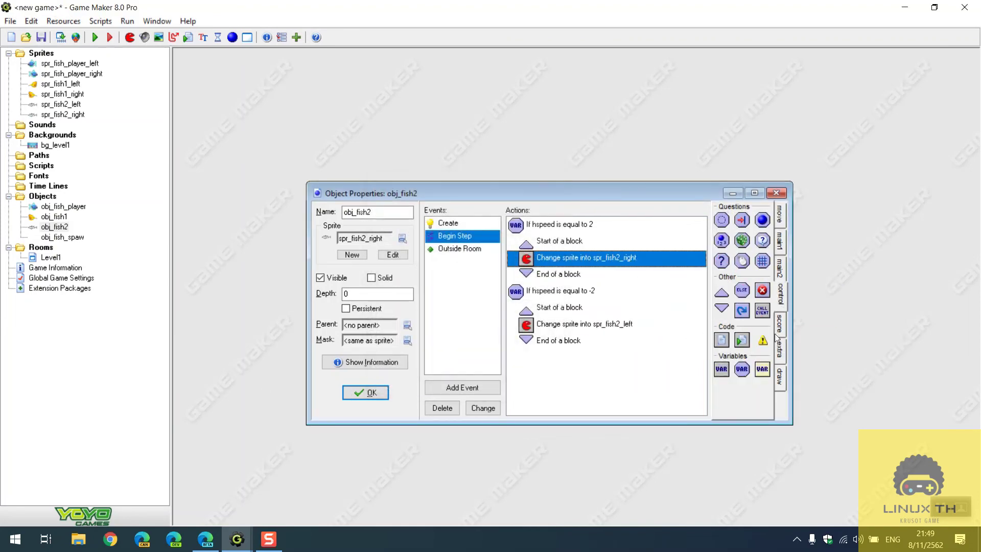
left_click_drag(588, 293, 587, 293)
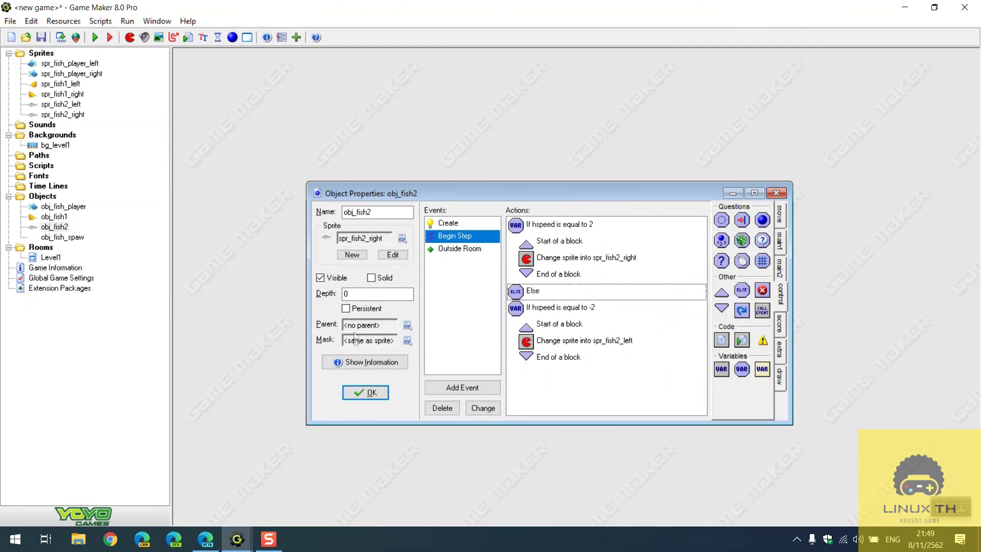
left_click(365, 393)
Insert an Else action between the two hspeed tests in obj_fish1's Begin Step event and save the object
double_click(68, 219)
left_click(473, 253)
left_click(704, 313)
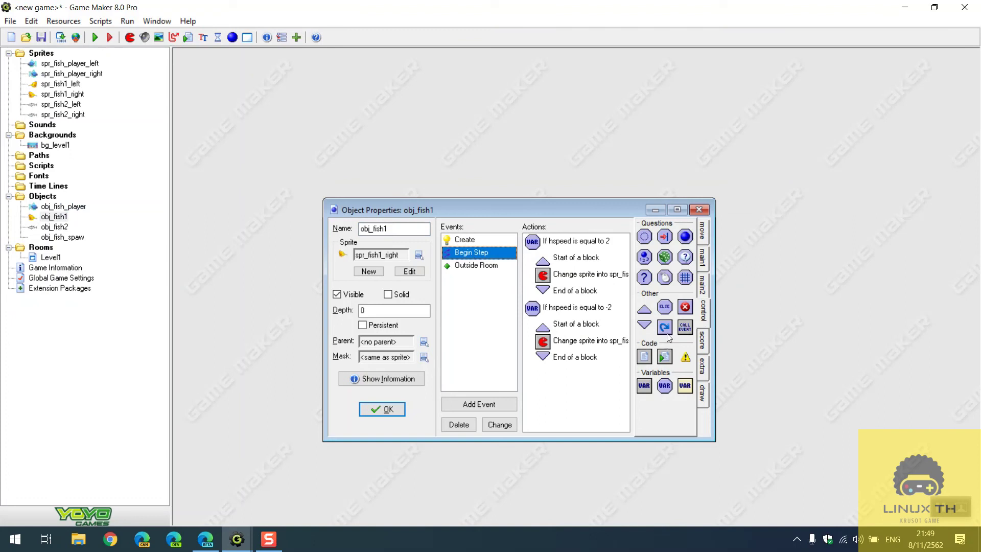
left_click(382, 409)
Test-run the game, steering the player fish to check which way the enemy fish face, and end the run
left_click(95, 37)
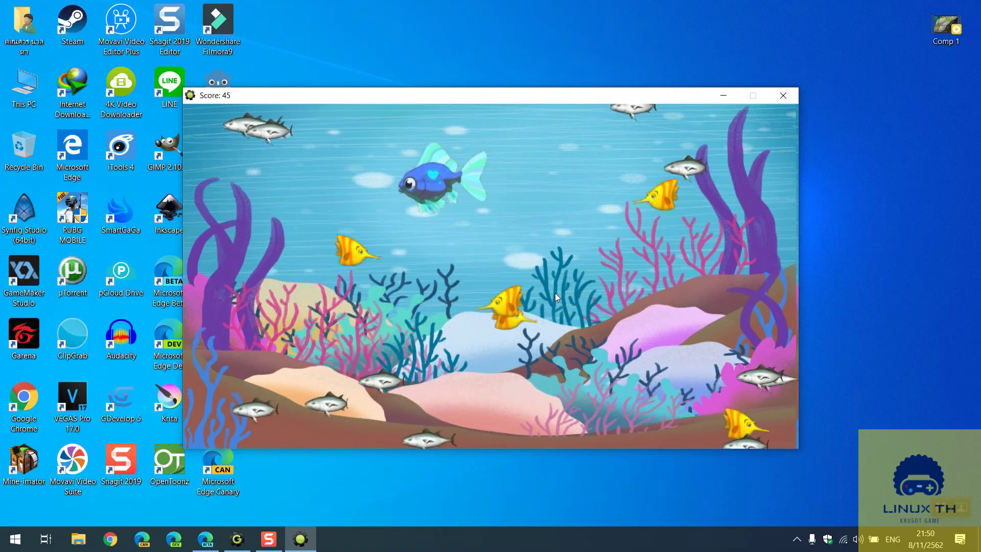
key("Left")
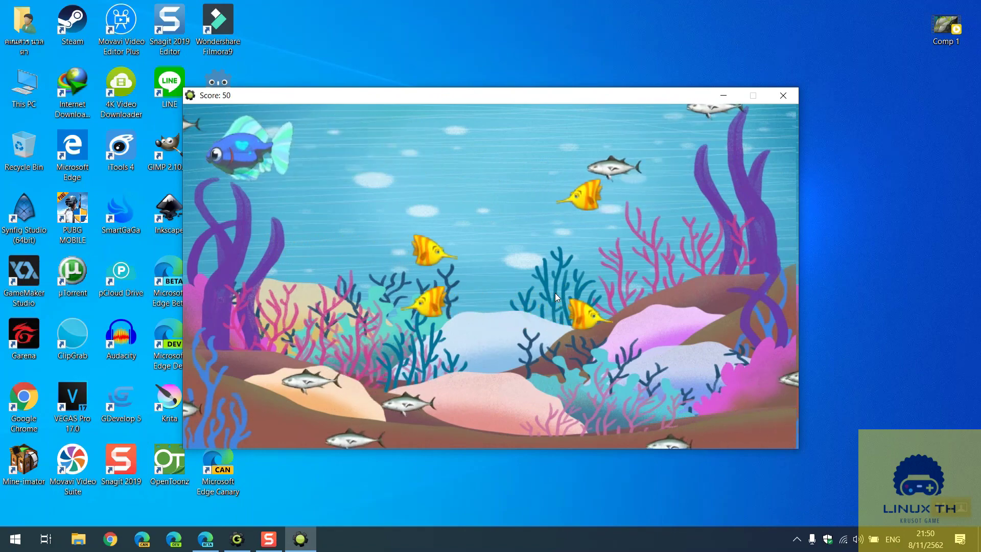
key("Right")
key("Down")
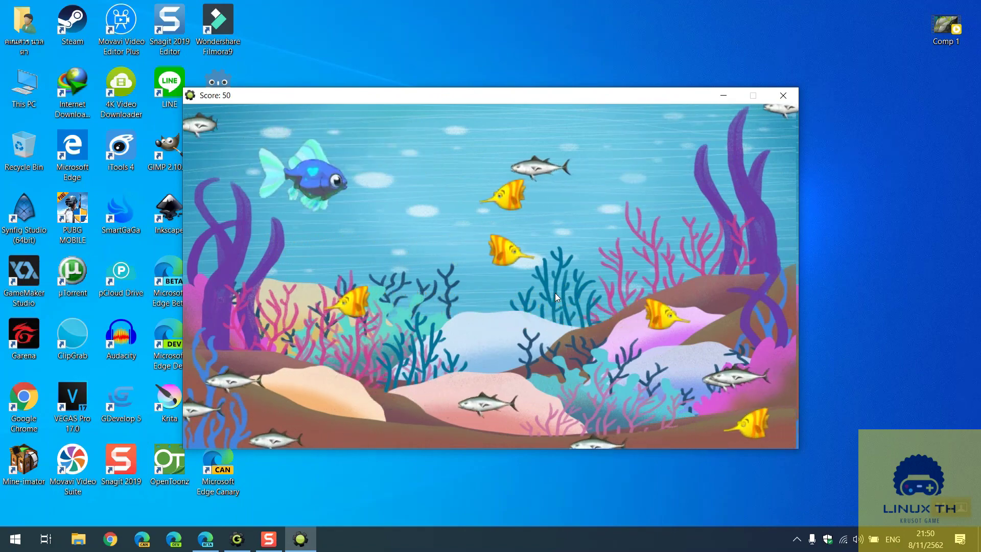
key("Up")
key("Down")
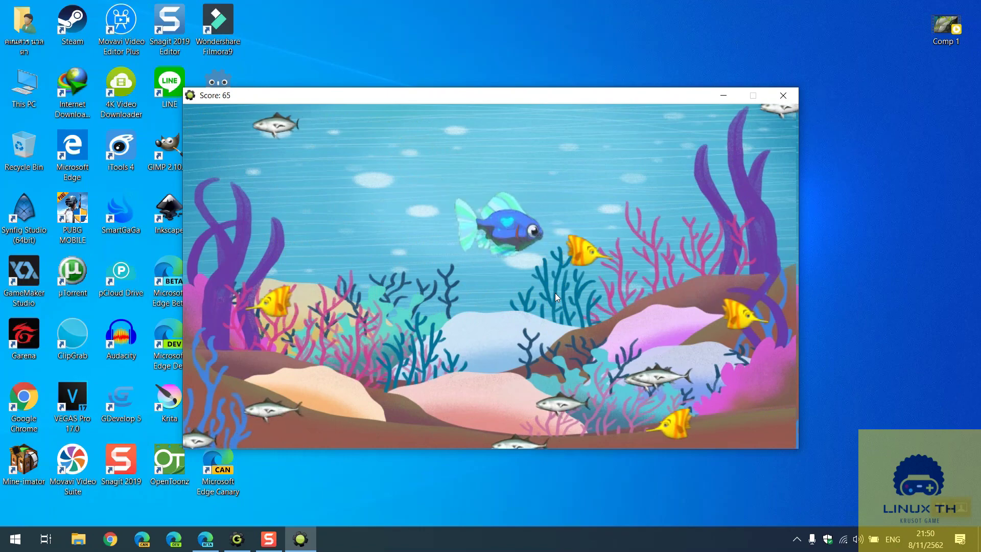
left_click(783, 95)
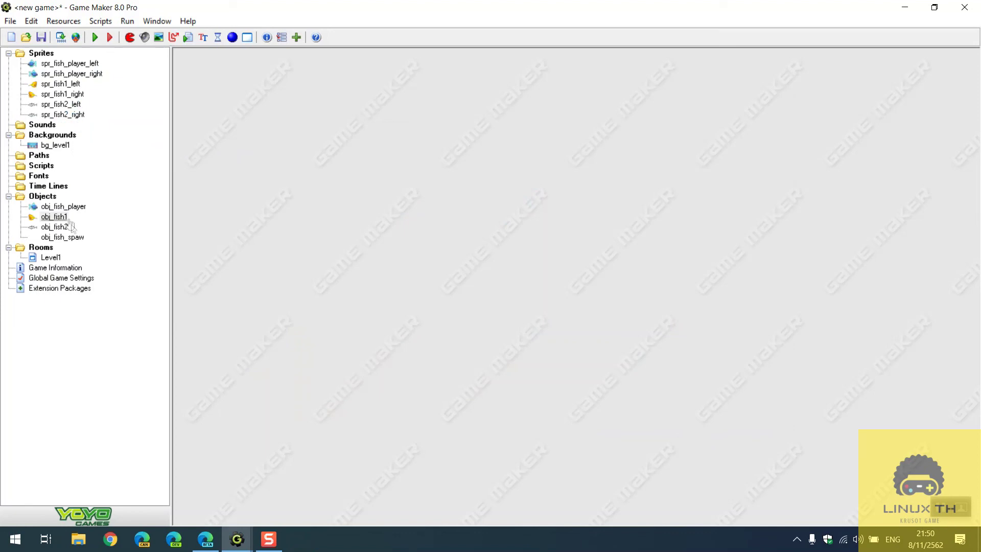
Mirror all images of spr_fish2_right horizontally and save the sprite
double_click(65, 116)
left_click(253, 146)
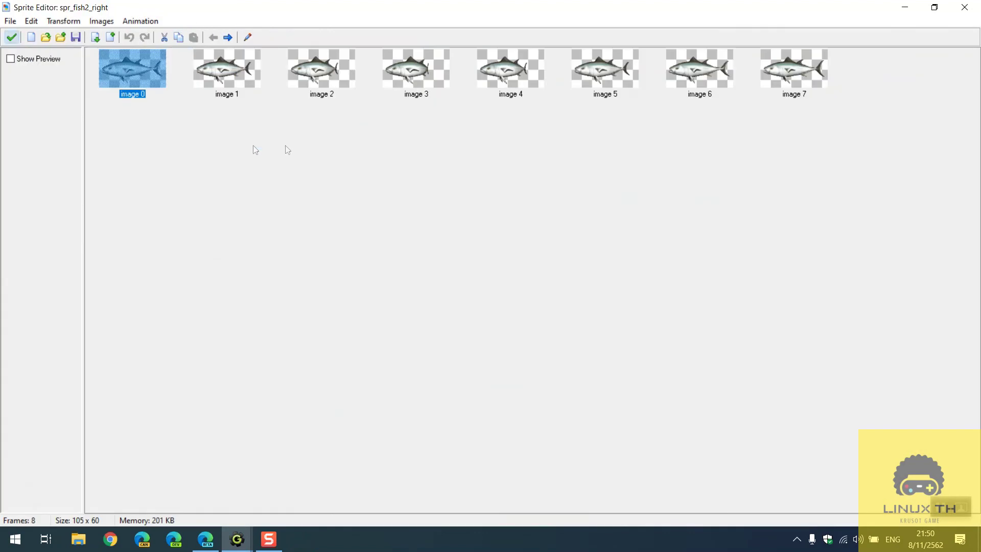
left_click(63, 21)
left_click(81, 47)
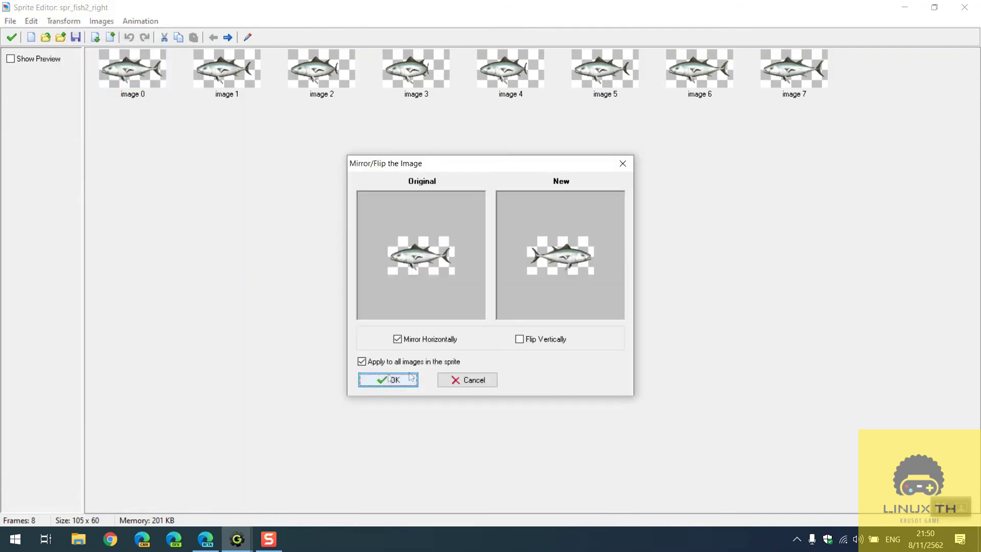
key("Return")
left_click(11, 37)
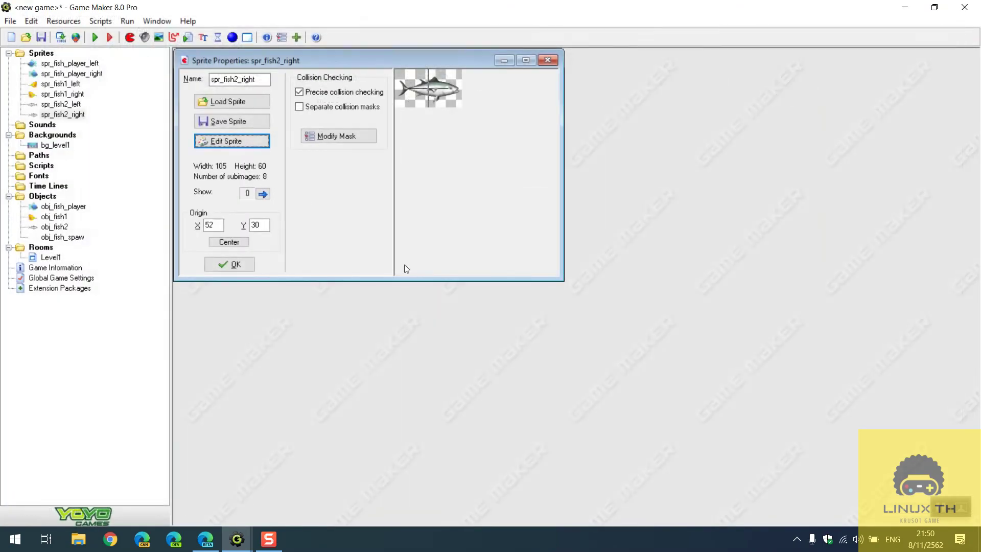
left_click(236, 265)
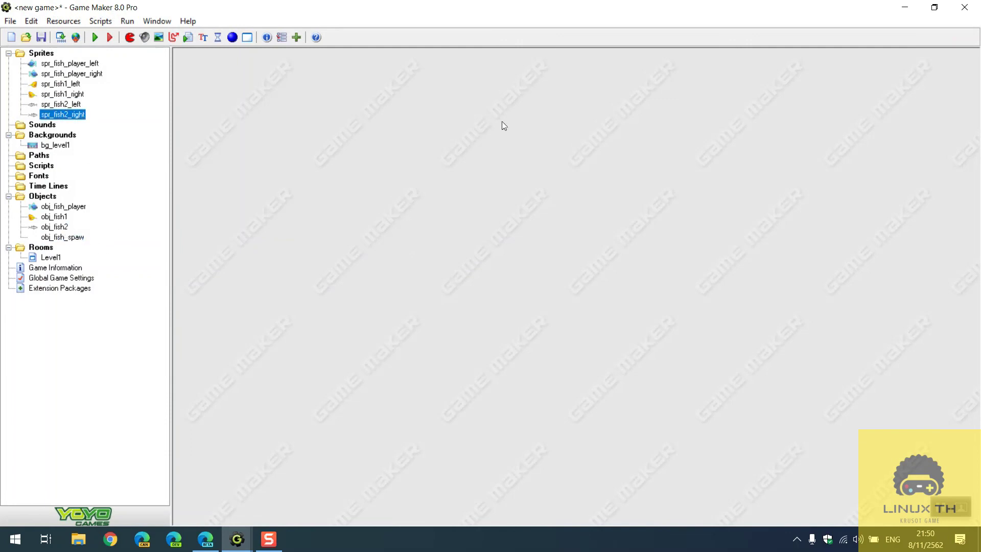
Enlarge obj_fish1's properties and review the actions in its Create, Begin Step and Outside Room events
double_click(66, 218)
left_click(341, 122)
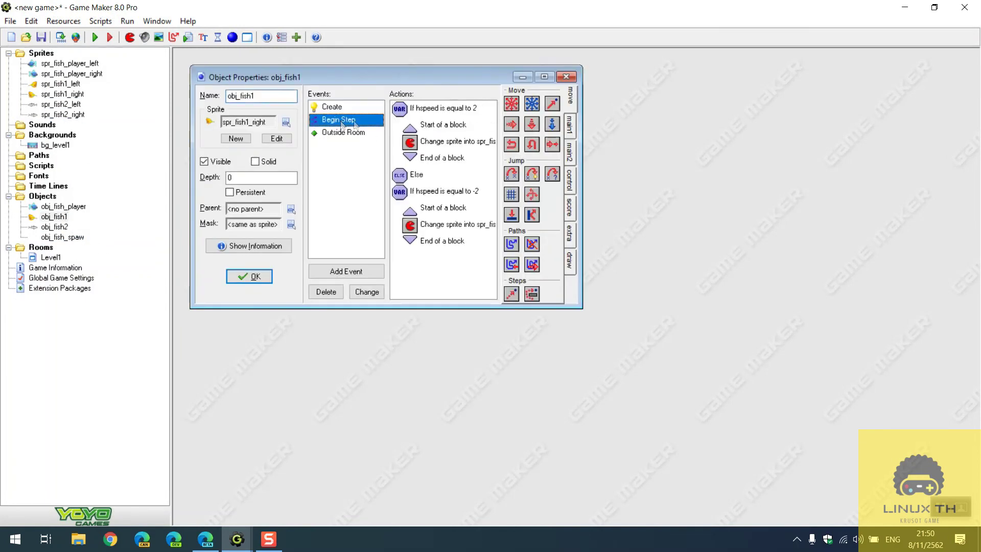
left_click_drag(582, 305, 858, 428)
left_click(466, 106)
left_click(474, 241)
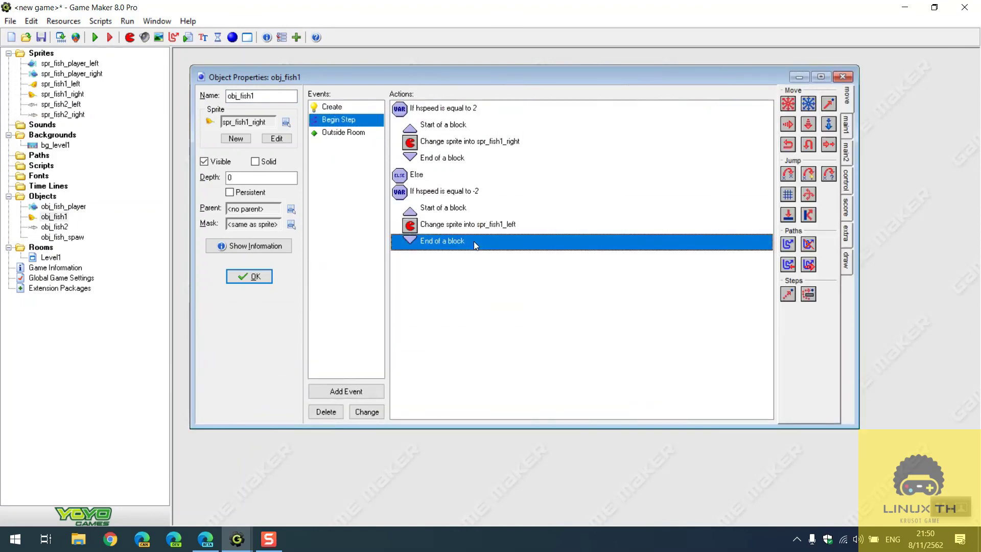
left_click(327, 133)
left_click(337, 120)
left_click(332, 106)
left_click(340, 132)
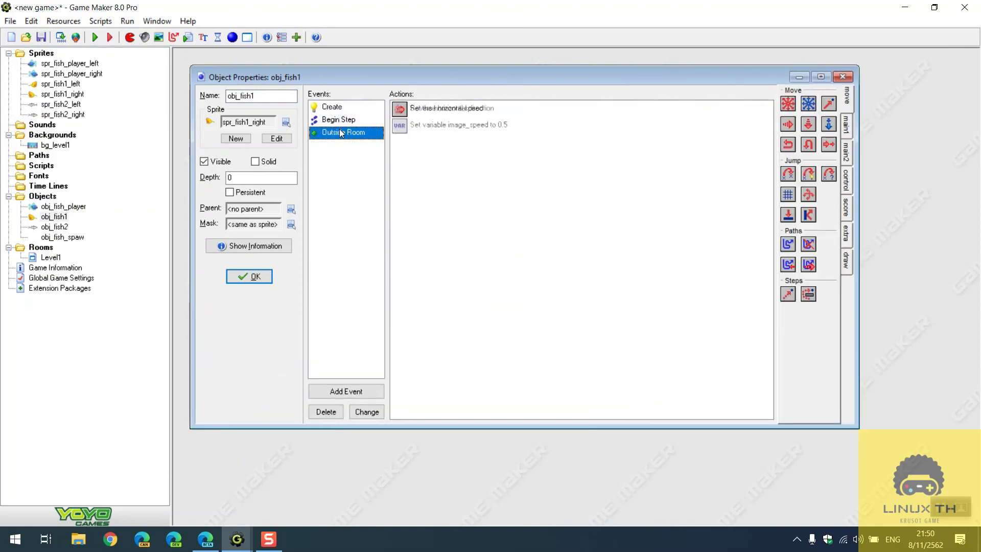
left_click(253, 276)
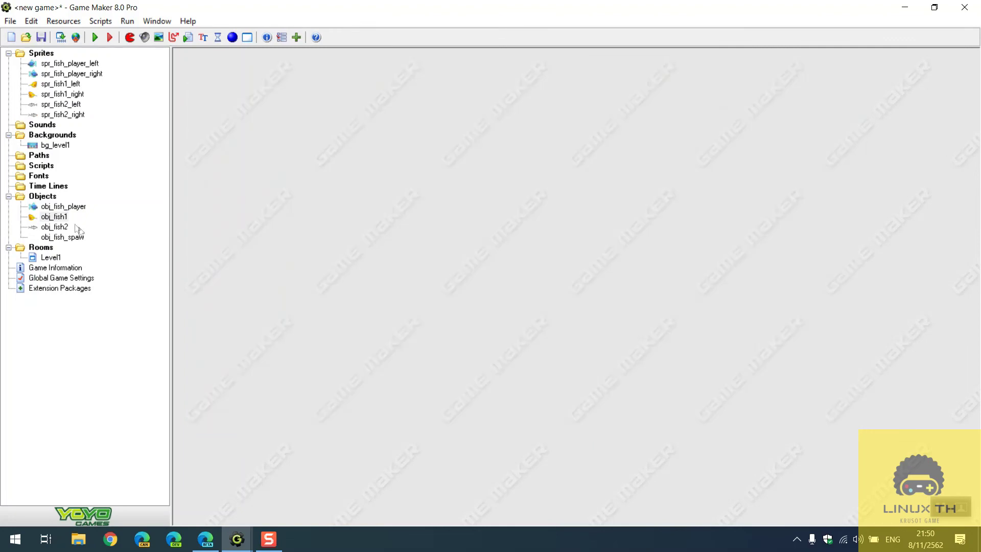
Review obj_fish2's Outside Room and Begin Step actions, and inspect the Level1 room enlarged
double_click(65, 228)
left_click(383, 151)
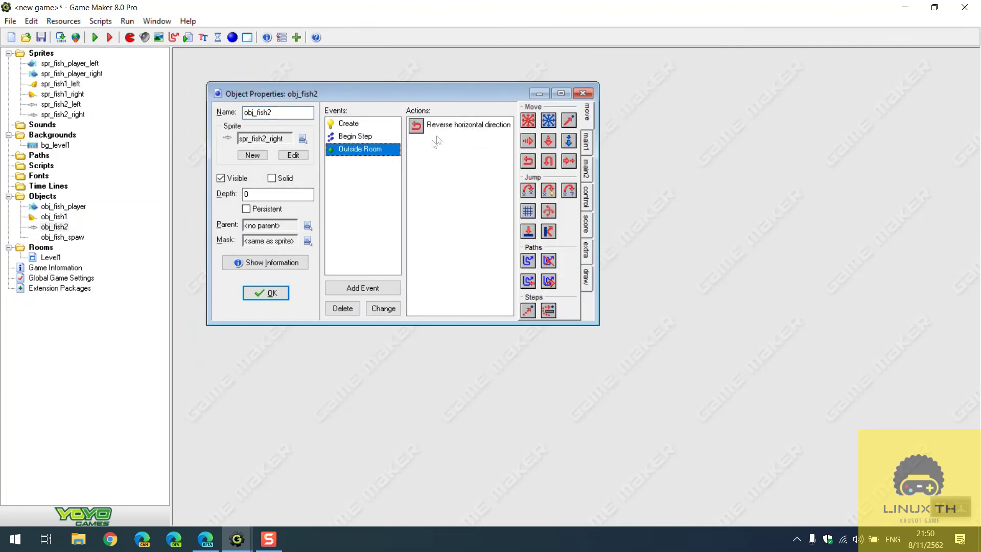
left_click(376, 136)
left_click(253, 291)
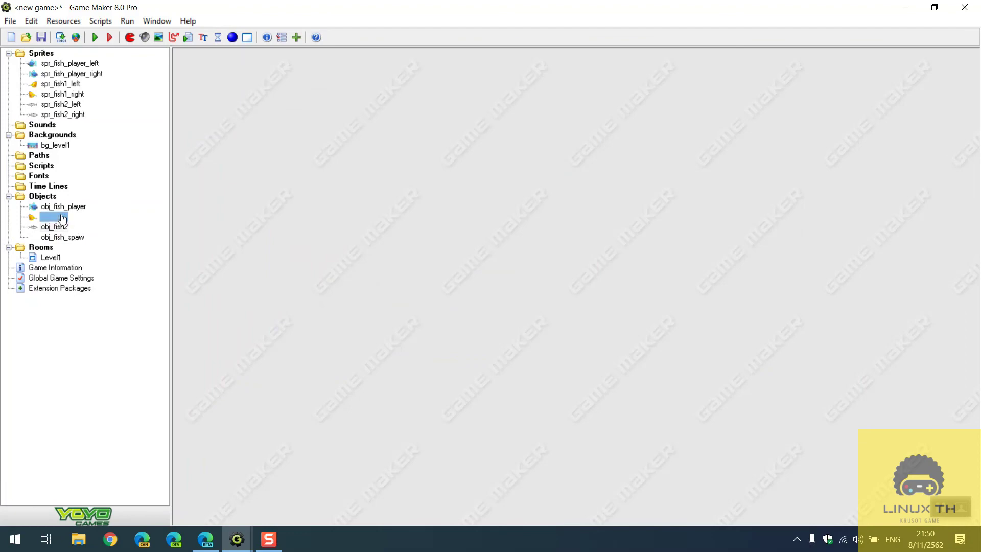
left_click(64, 238)
double_click(51, 257)
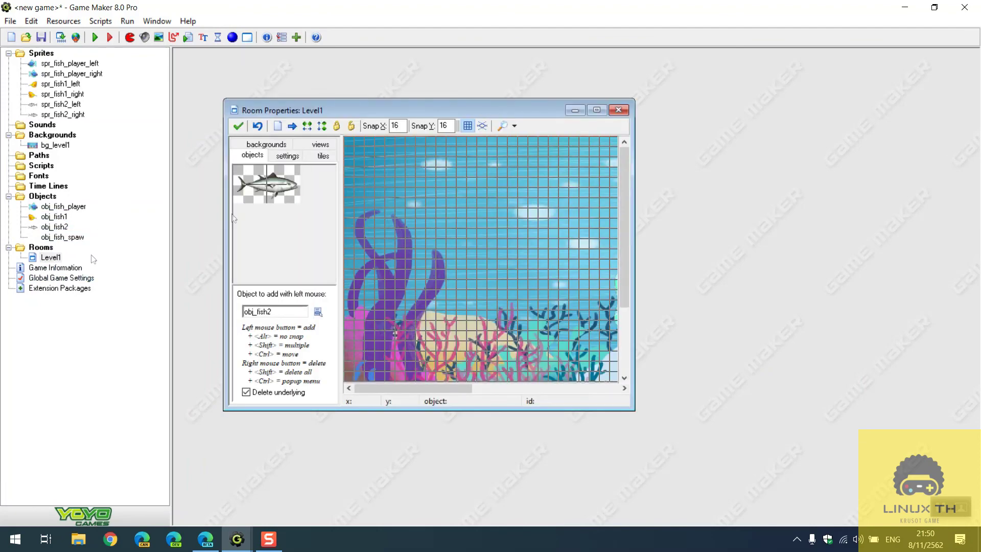
left_click(597, 111)
left_click(183, 56)
Test-run the game, steering the player fish around the level to eat both enemy types and check which way they face
left_click(109, 37)
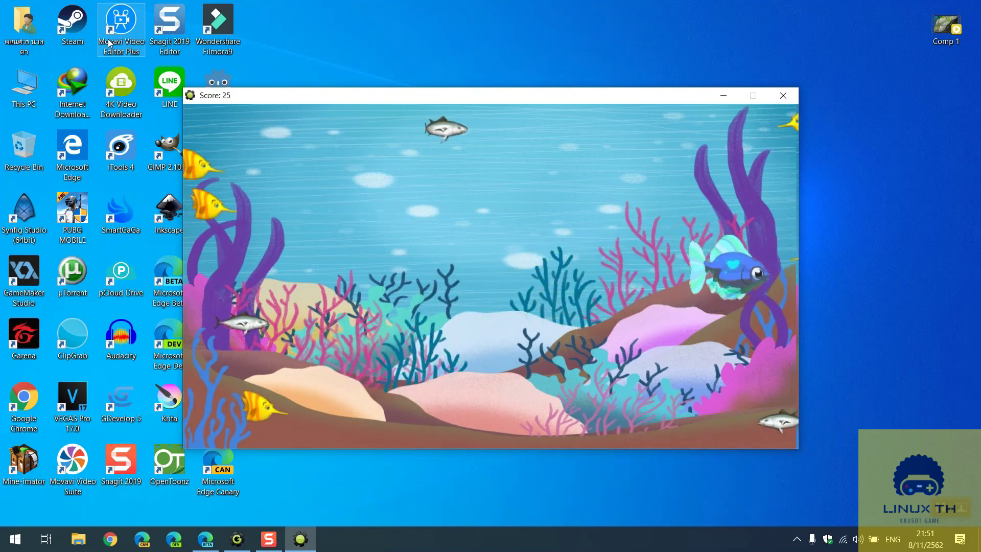
key("Left")
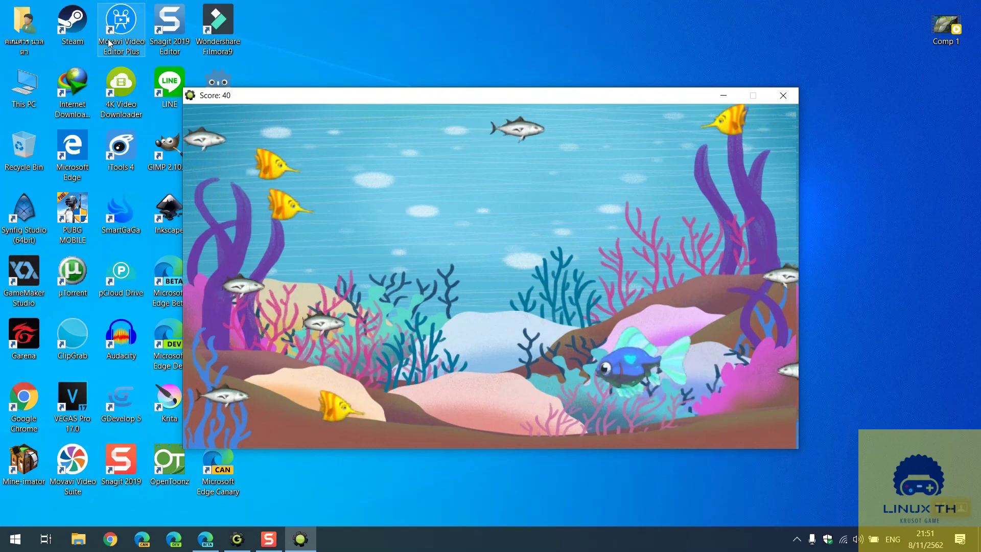
key("Left")
key("Up")
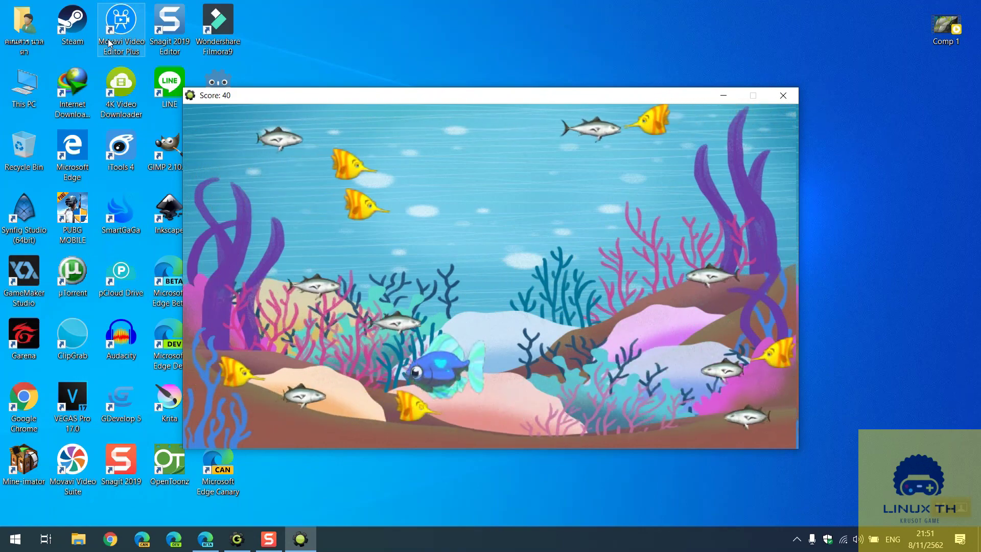
key("Down")
key("Right")
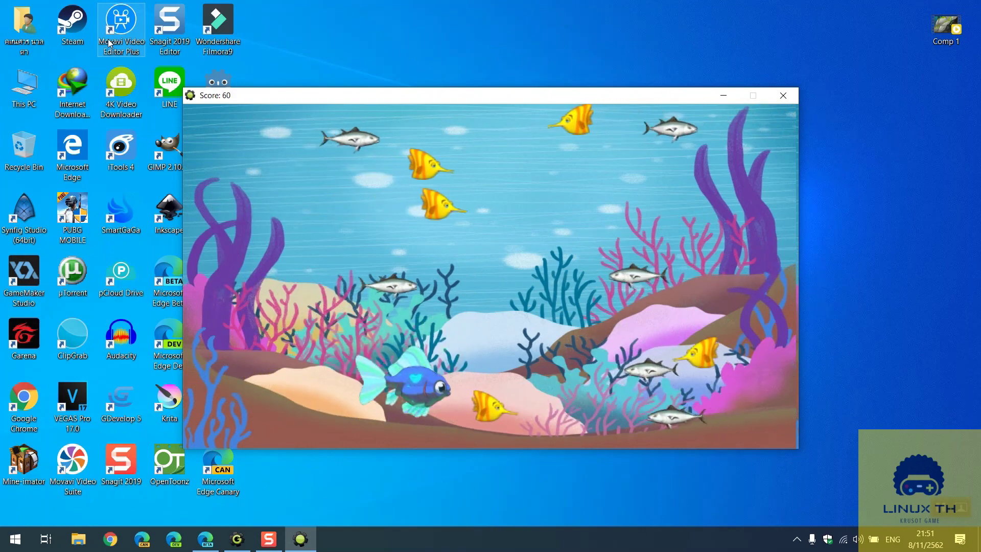
key("Right")
key("Up")
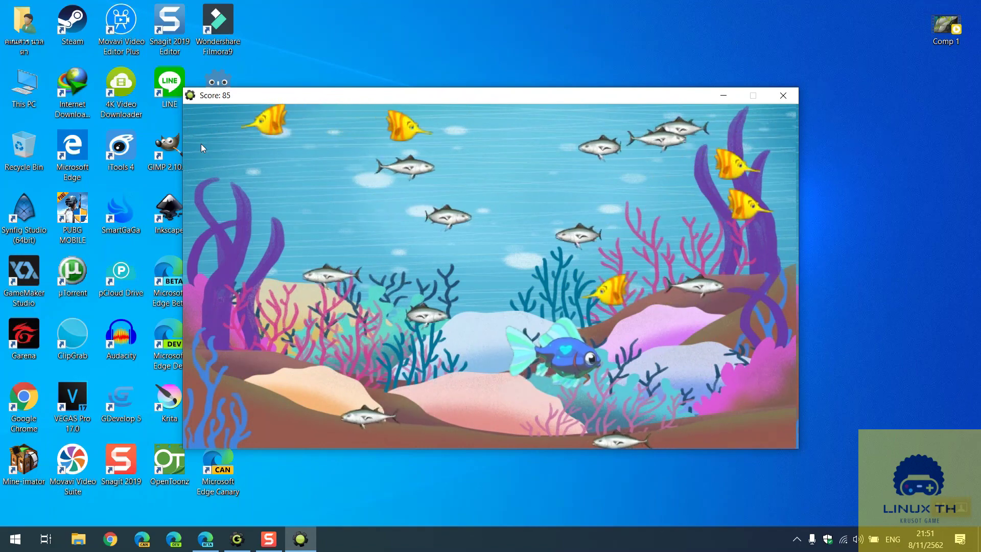
key("Left")
key("Up")
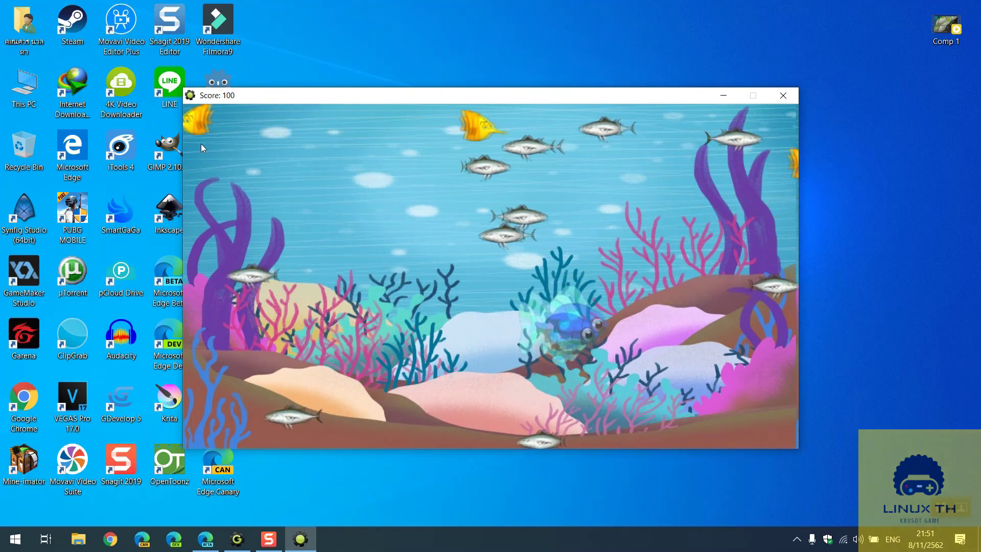
key("Right")
key("Down")
key("Up")
key("Left")
key("Down")
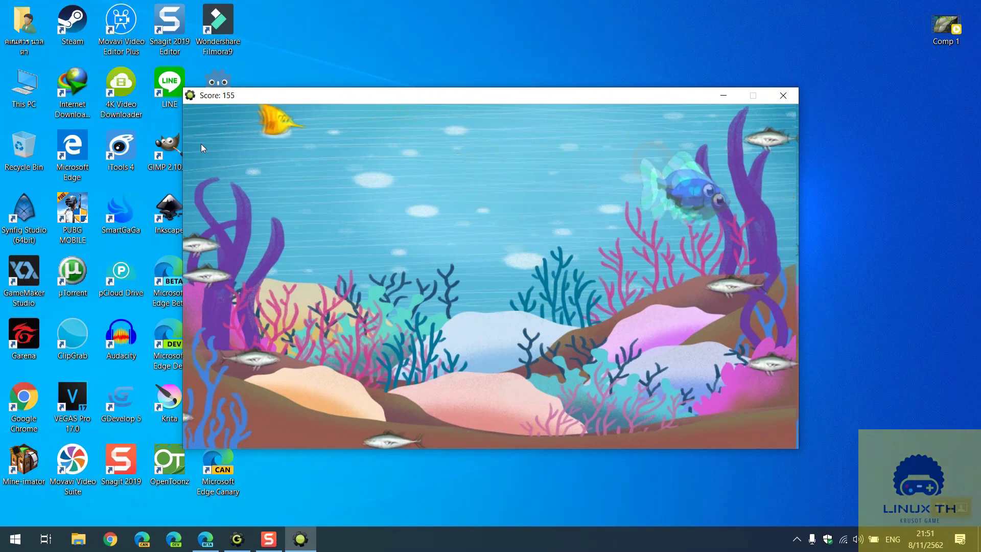
key("Left")
key("Up")
key("Down")
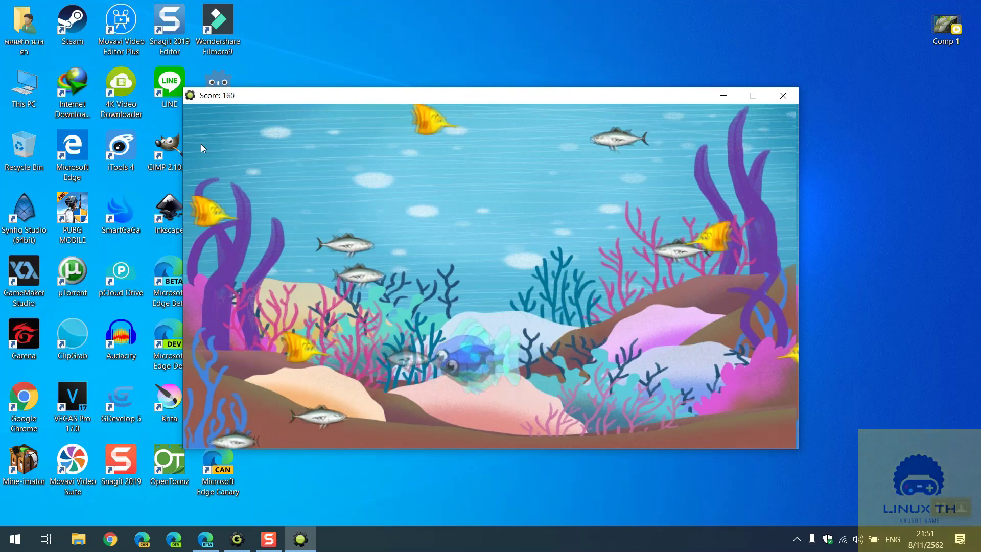
key("Up")
key("Left")
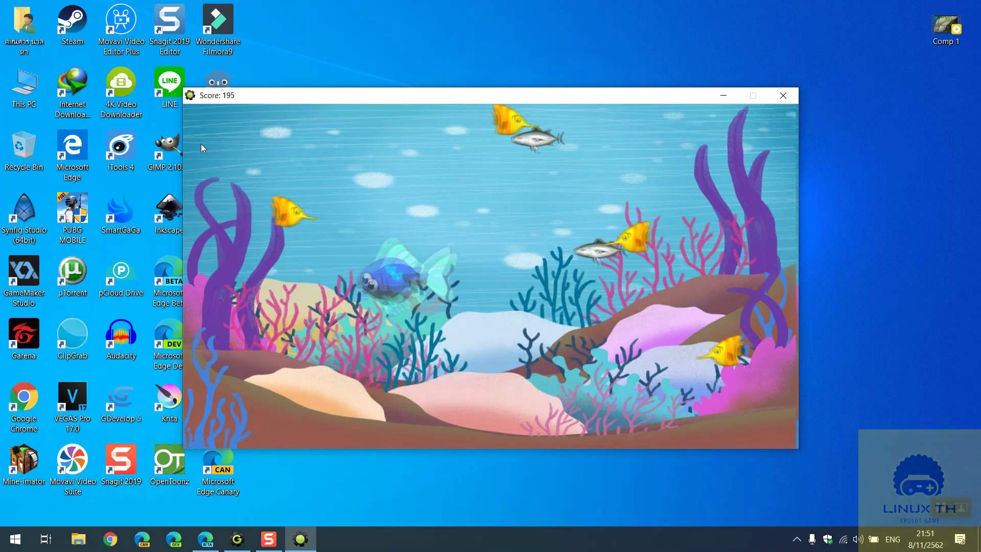
key("Right")
key("Up")
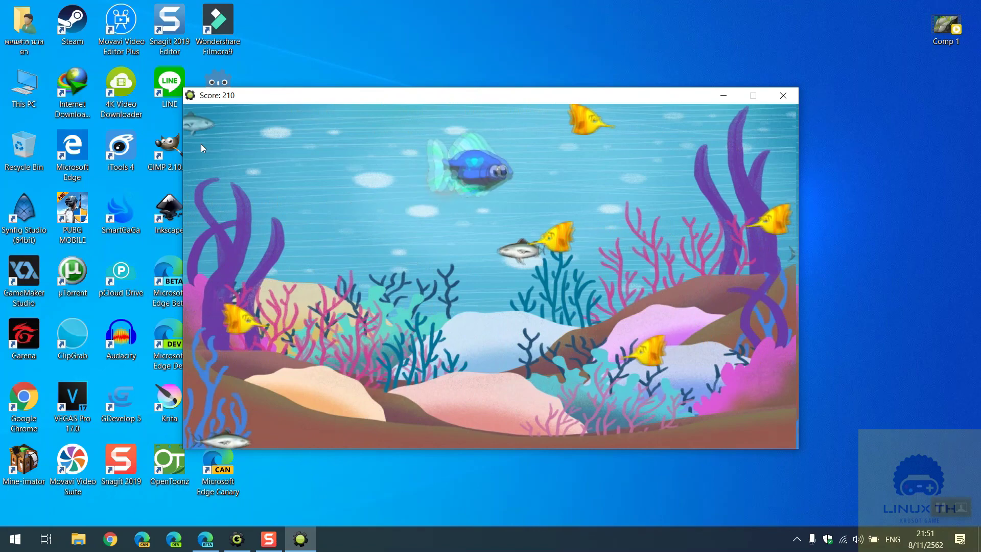
key("Down")
key("Left")
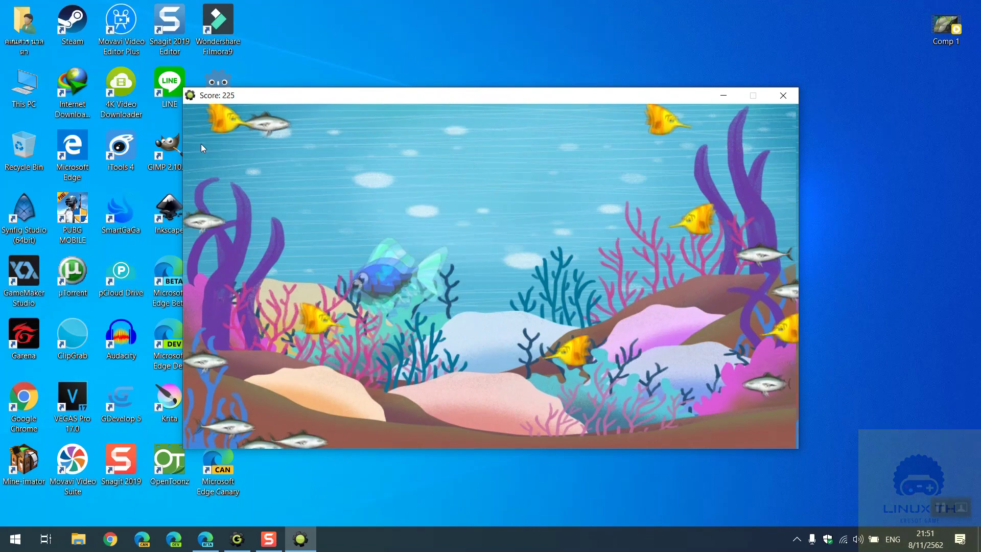
key("Right")
key("Up")
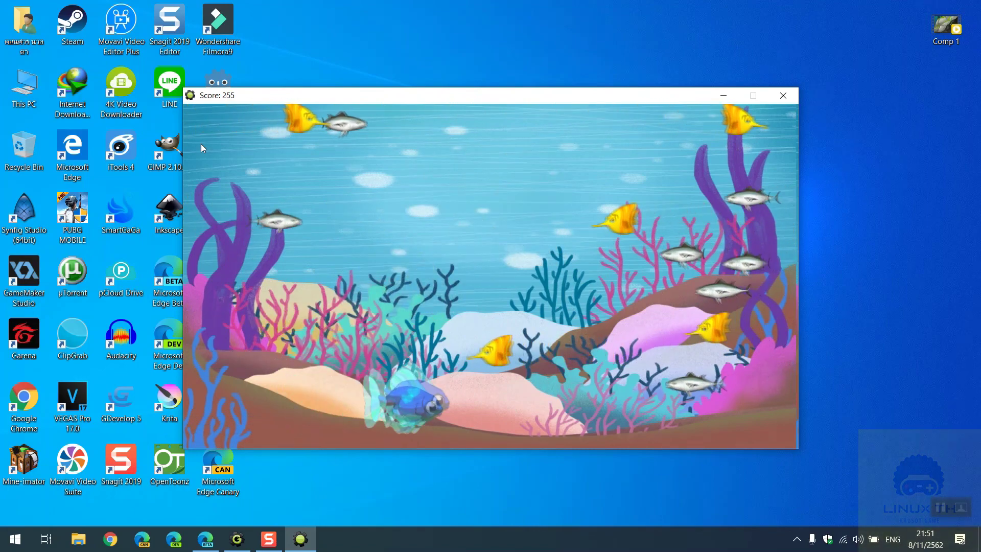
key("Right")
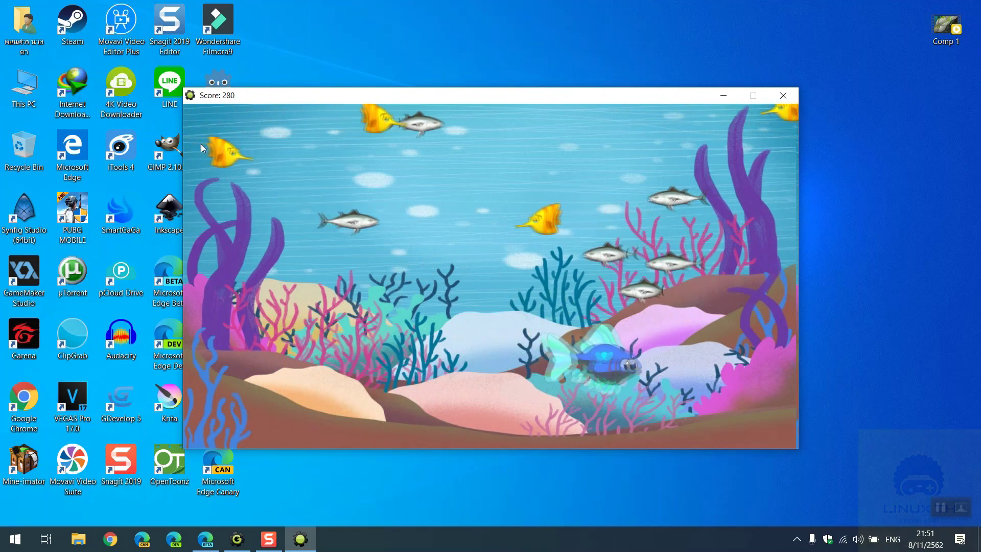
key("Up")
key("Left")
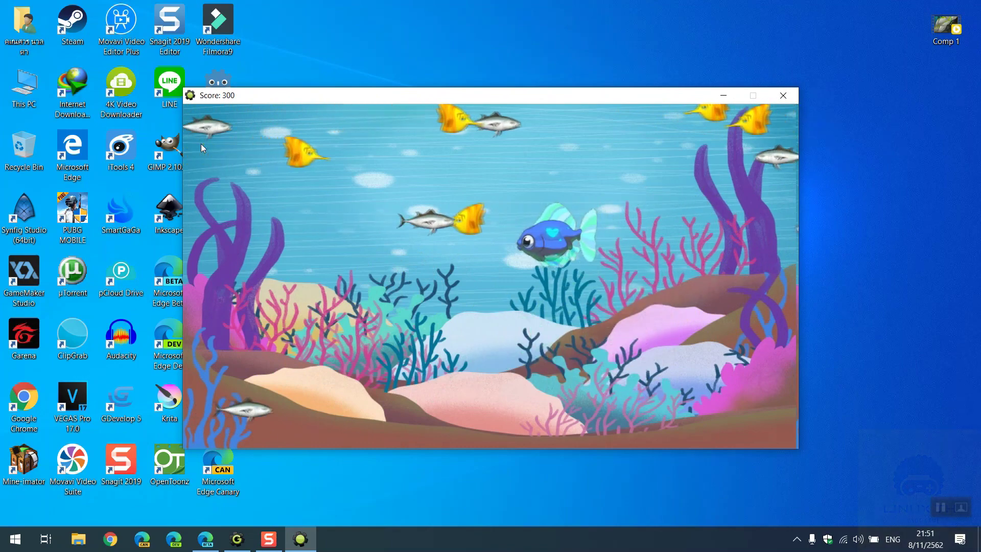